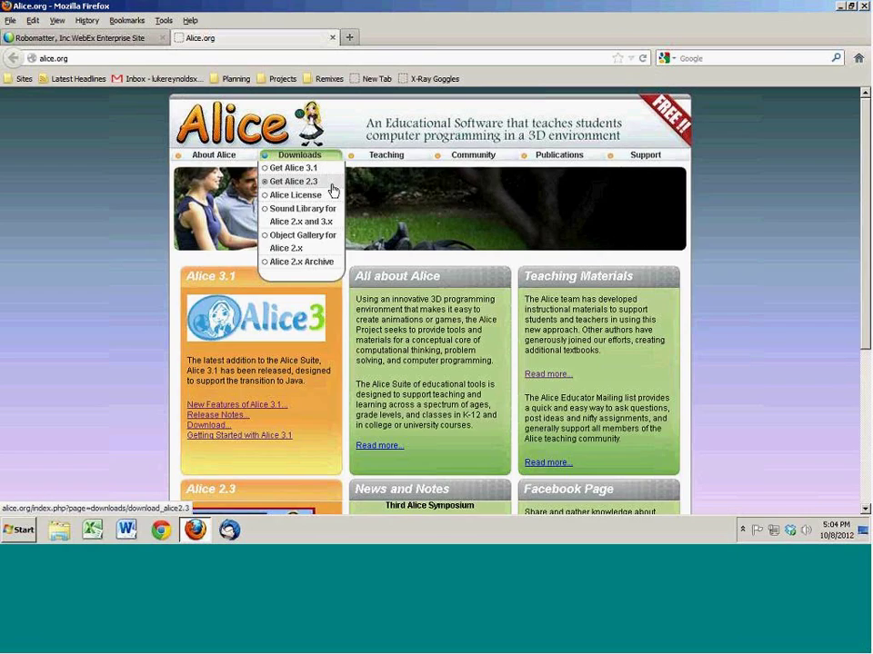
Step: Open the Alice 2.3 download page and review the available releases, including the Learning to Program with Alice textbook worlds
click(331, 185)
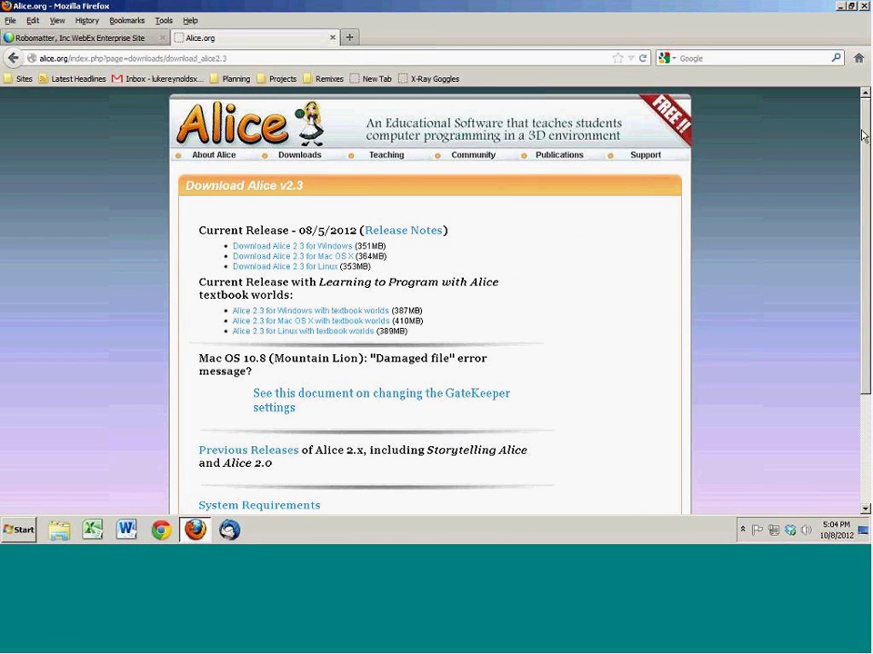
drag(867, 133, 864, 195)
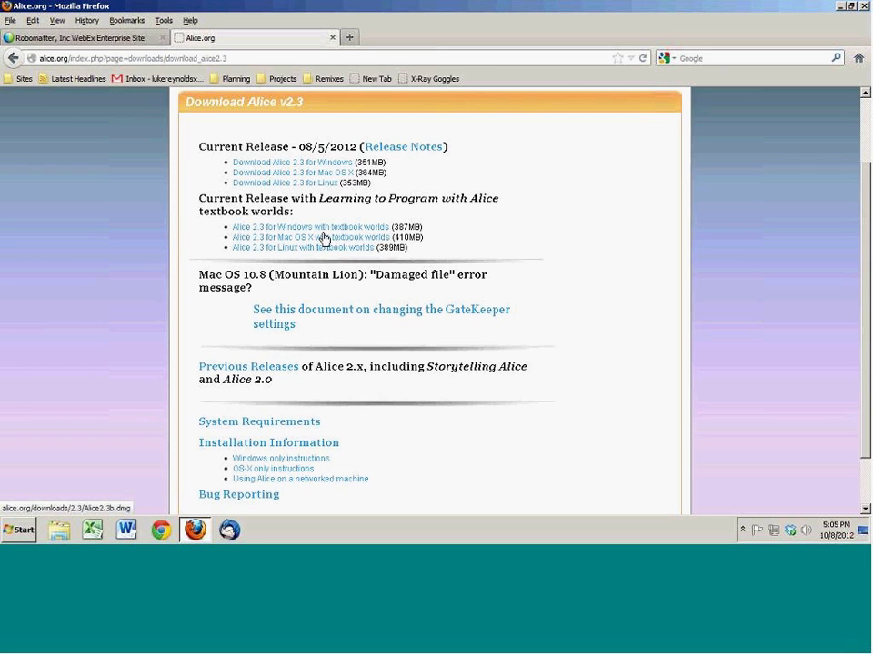
click(356, 234)
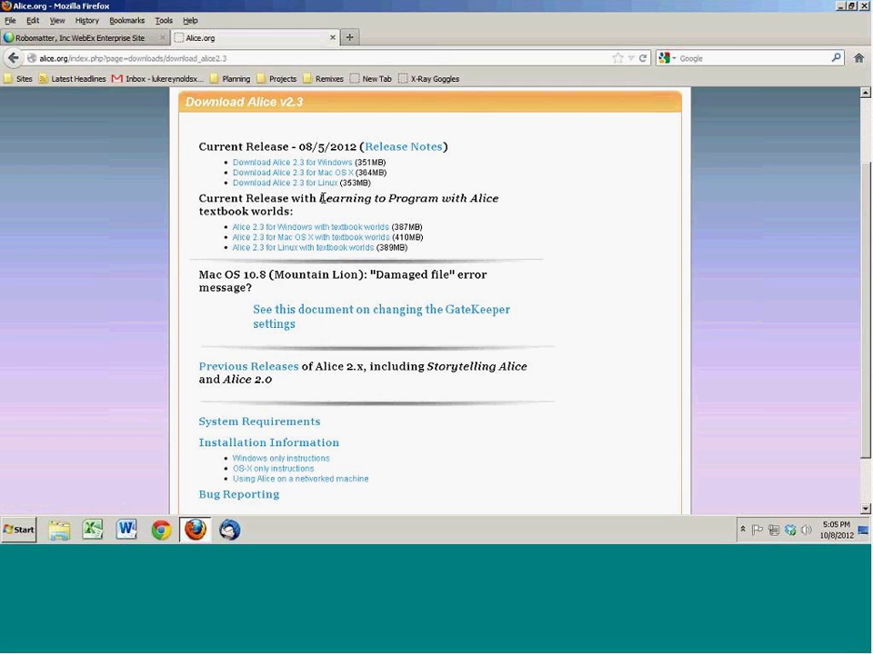
drag(320, 197, 509, 200)
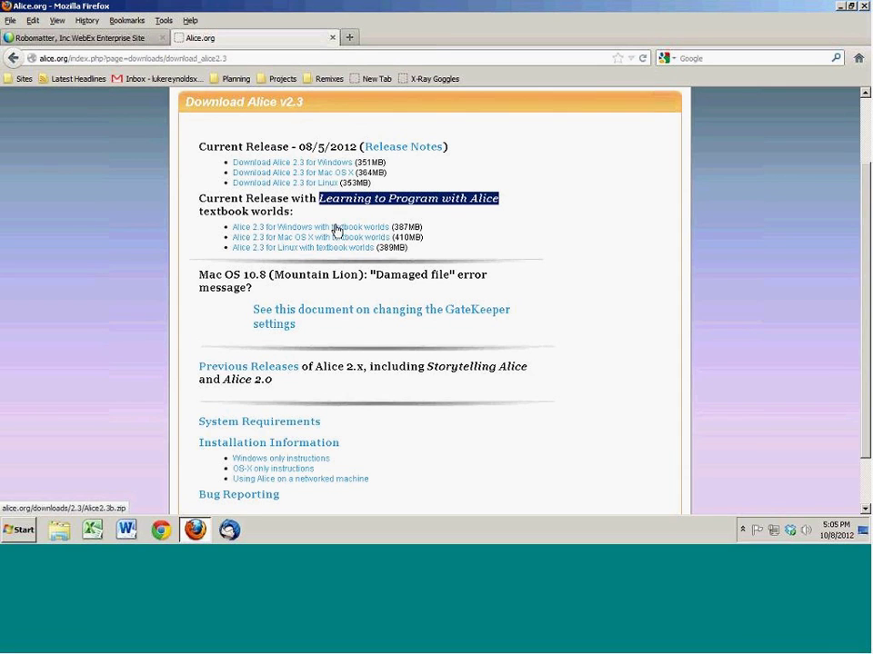
click(421, 228)
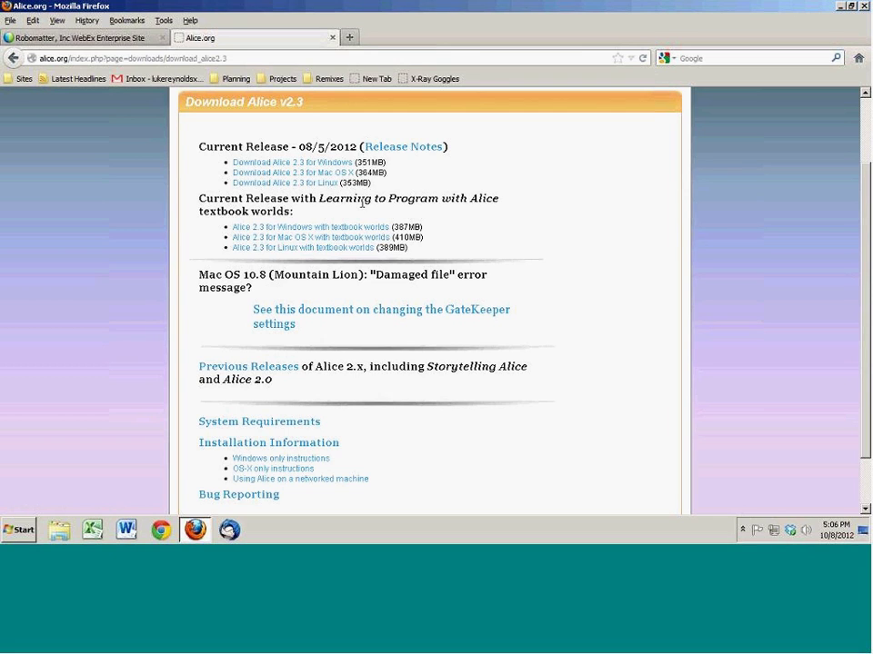
Step: Download Alice 2.3 for Windows without the textbook worlds, choosing to open the zip file with Windows Explorer
click(338, 164)
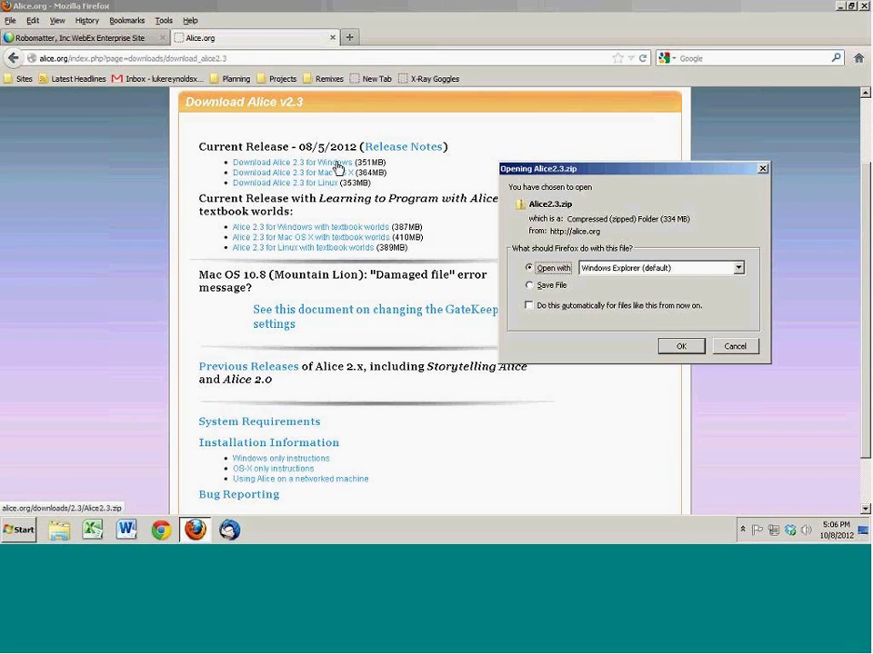
drag(621, 179, 465, 232)
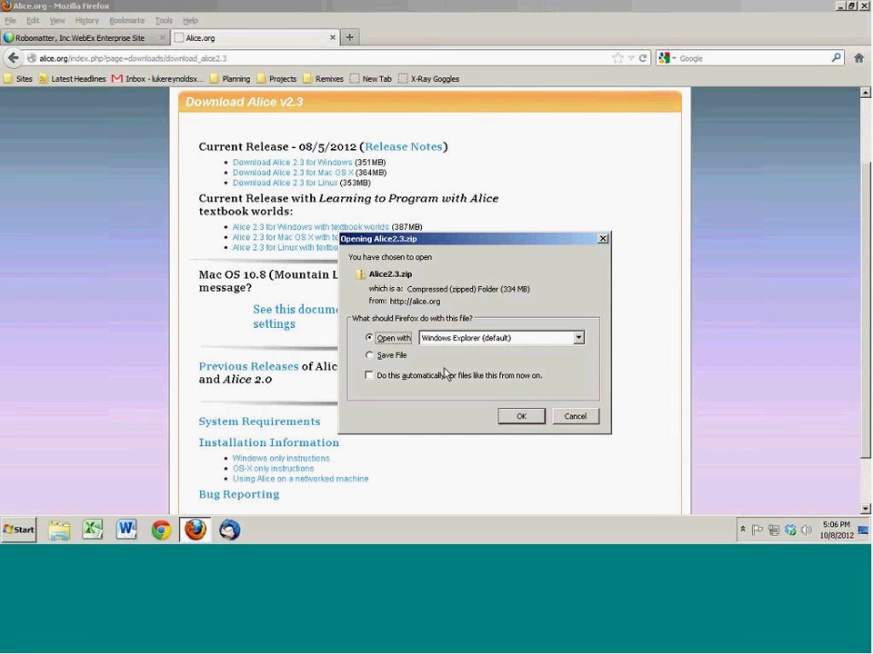
click(528, 420)
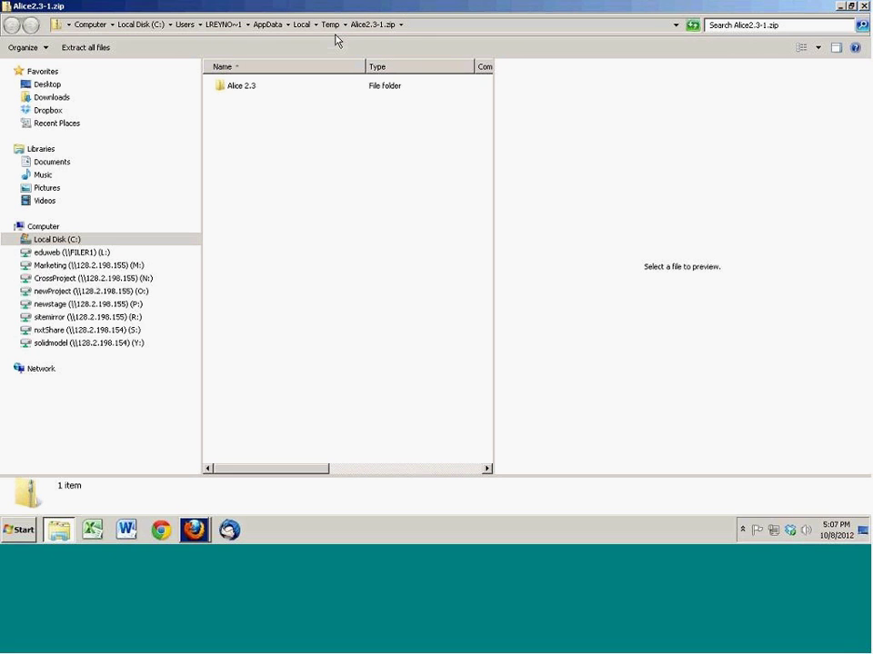
Step: Copy the Alice 2.3 folder out of the downloaded zip archive and close the archive and Downloads windows
double_click(239, 87)
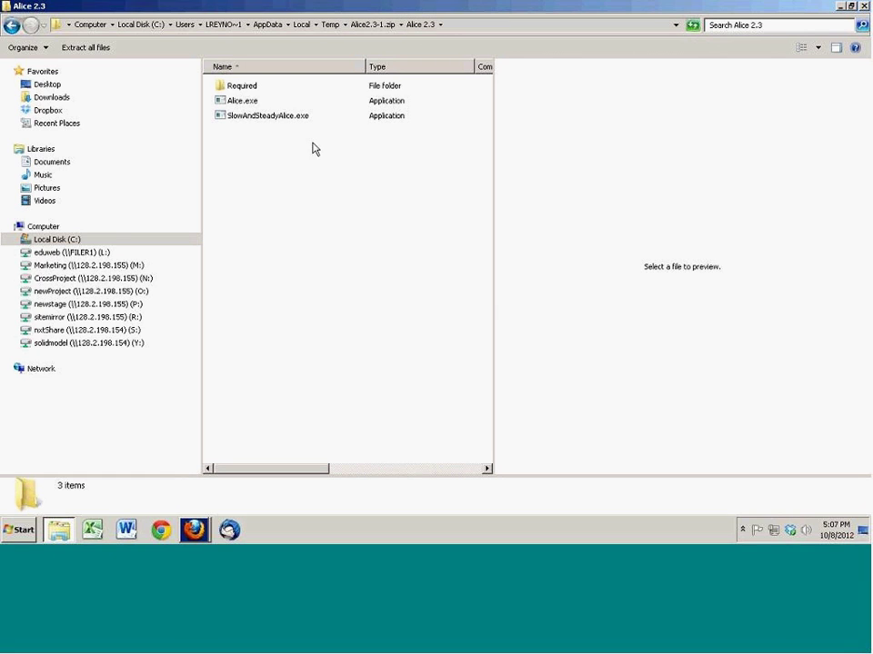
click(380, 25)
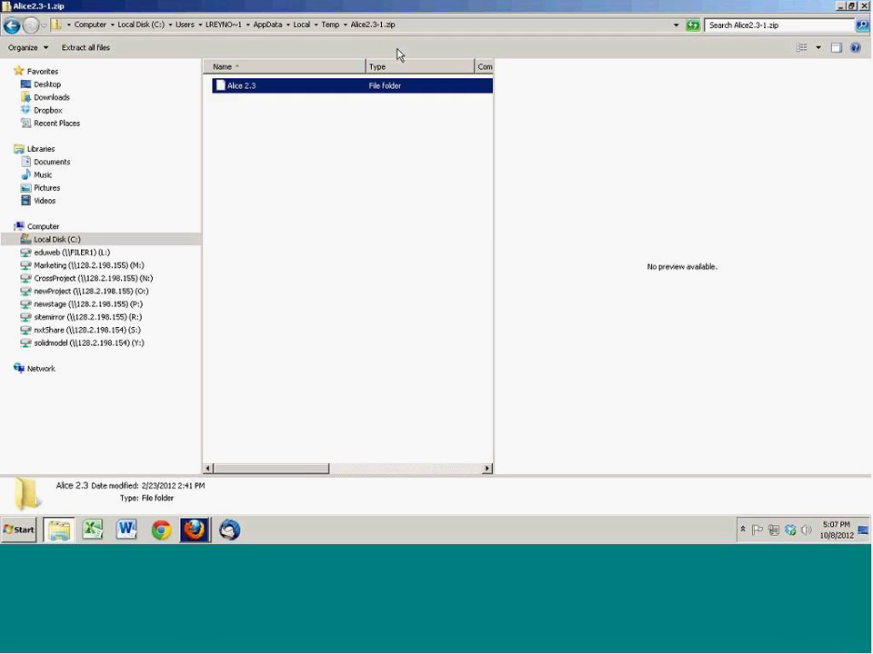
click(239, 107)
right_click(249, 91)
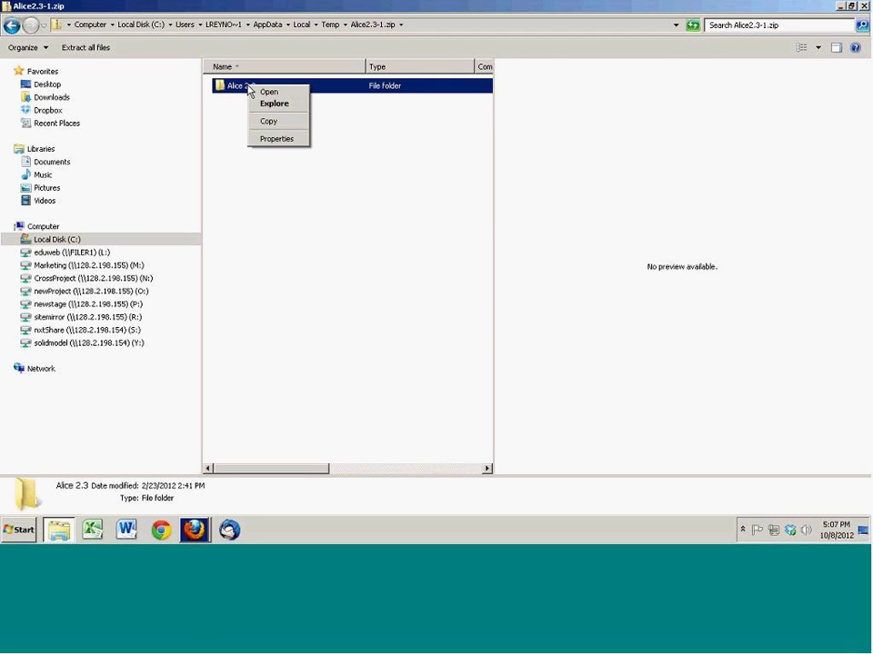
click(276, 121)
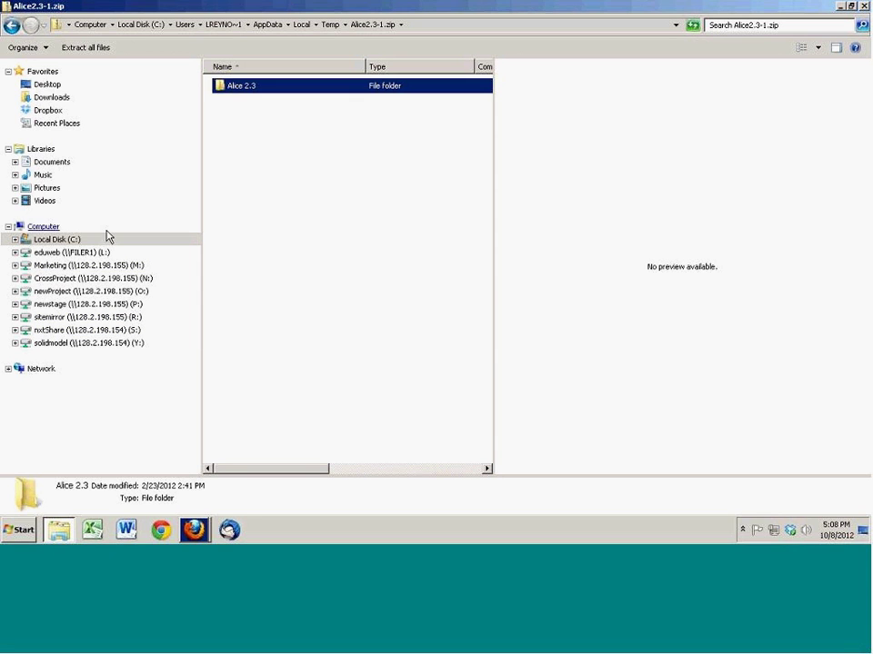
click(865, 7)
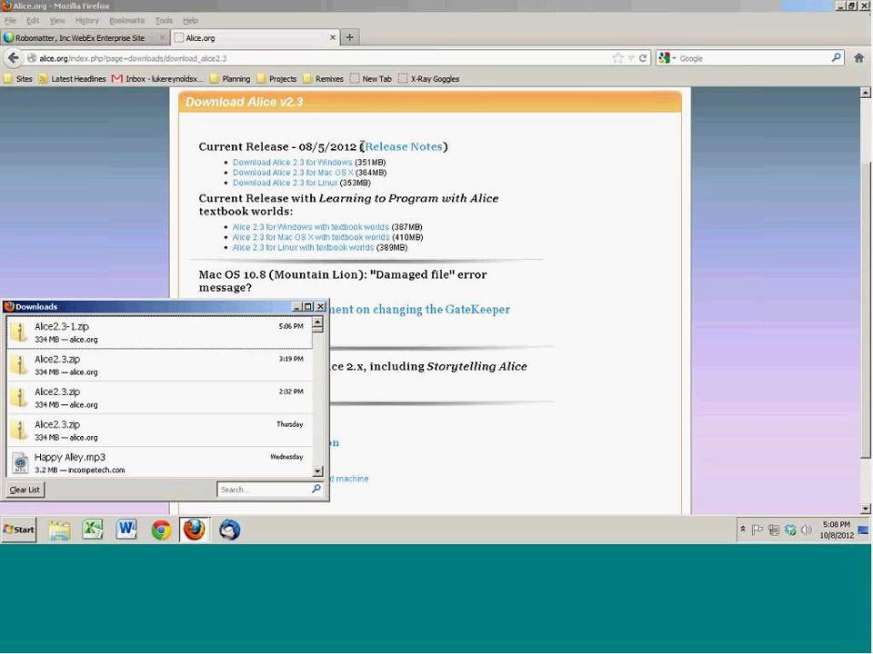
click(320, 307)
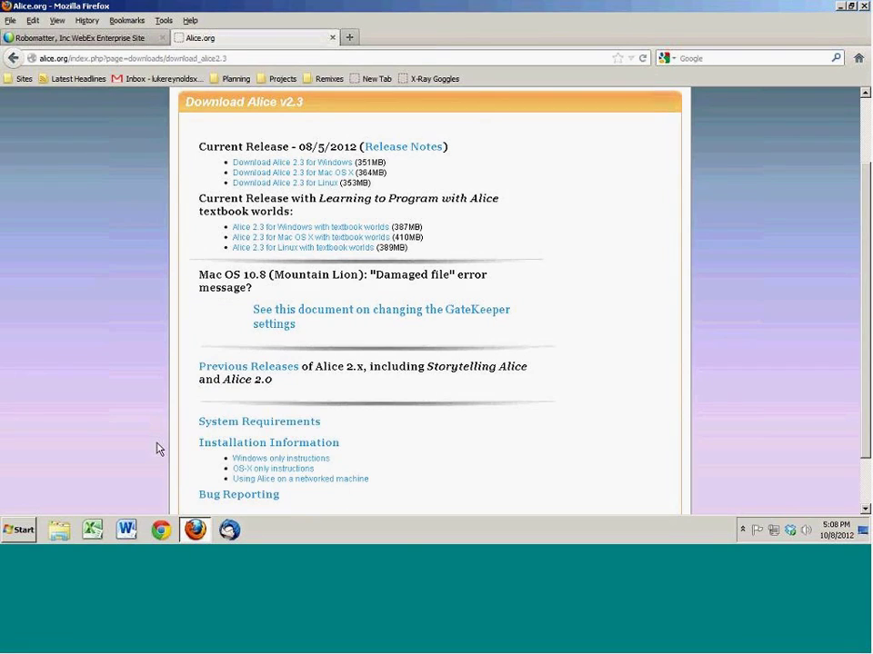
Step: Open a new Windows Explorer window and go to the Program Files folder on Local Disk (C:)
right_click(20, 530)
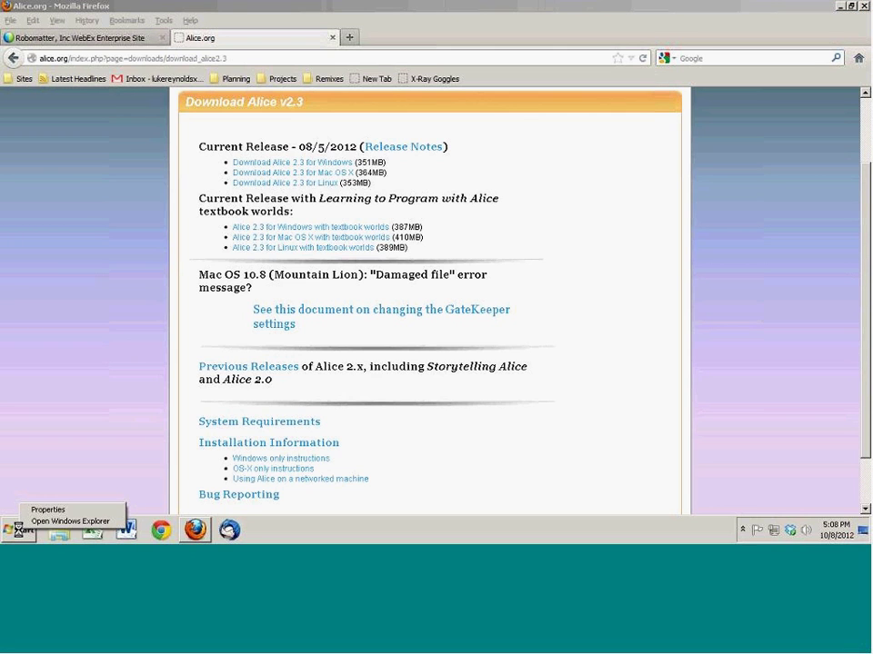
click(66, 523)
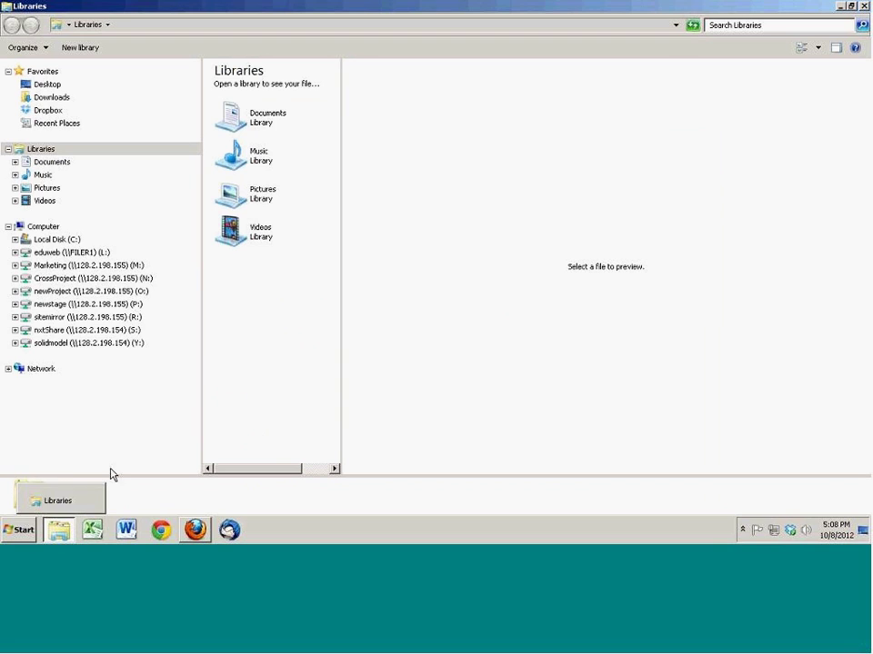
click(55, 241)
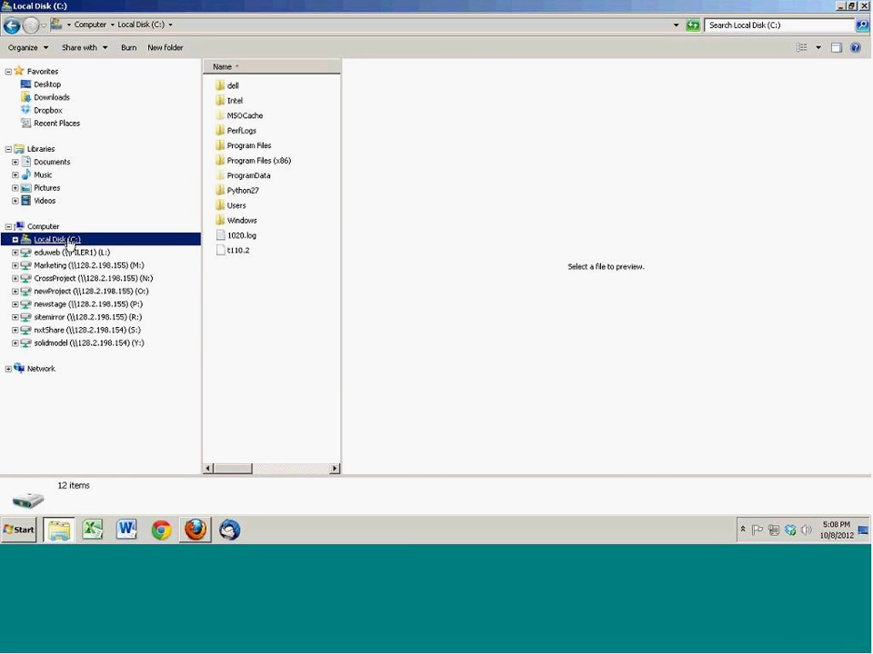
click(14, 240)
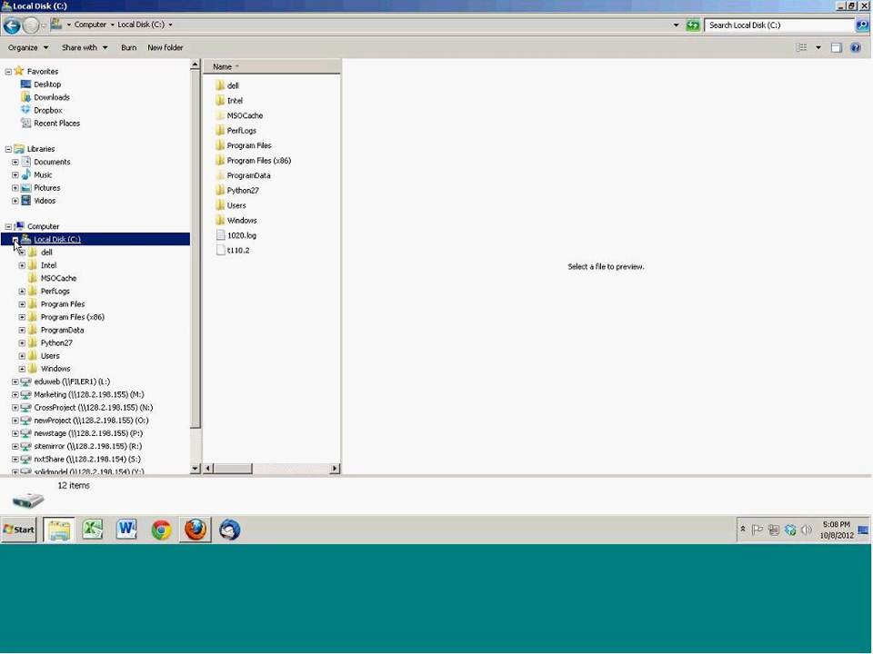
click(54, 307)
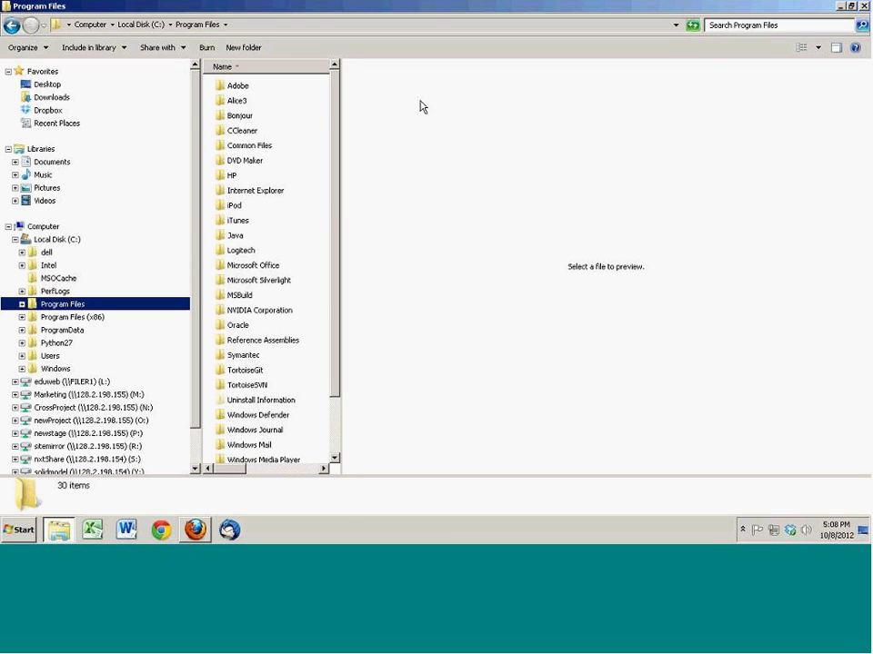
Step: Paste the copied Alice 2.3 folder into Program Files, granting administrator permission for the copy
right_click(298, 105)
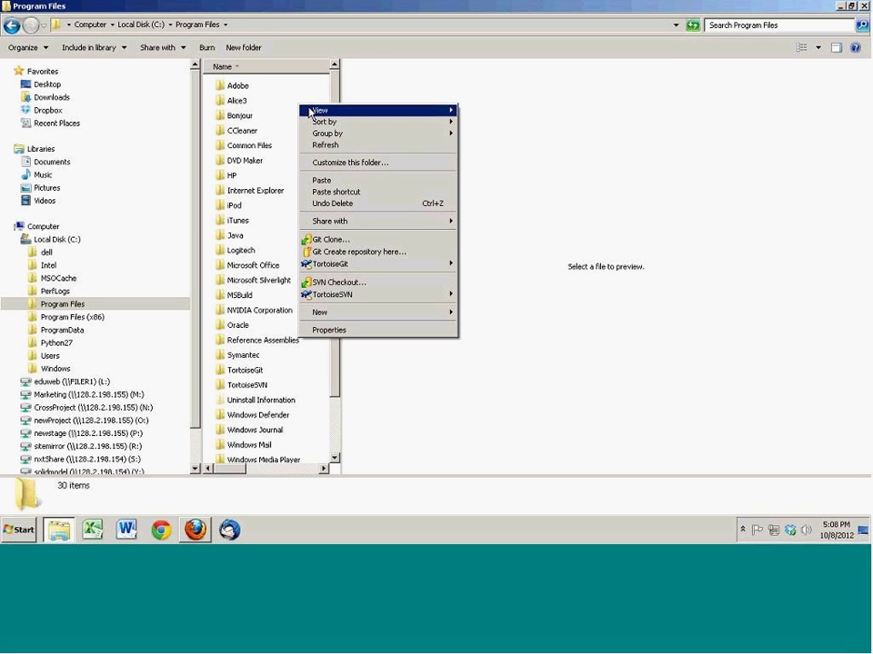
click(346, 181)
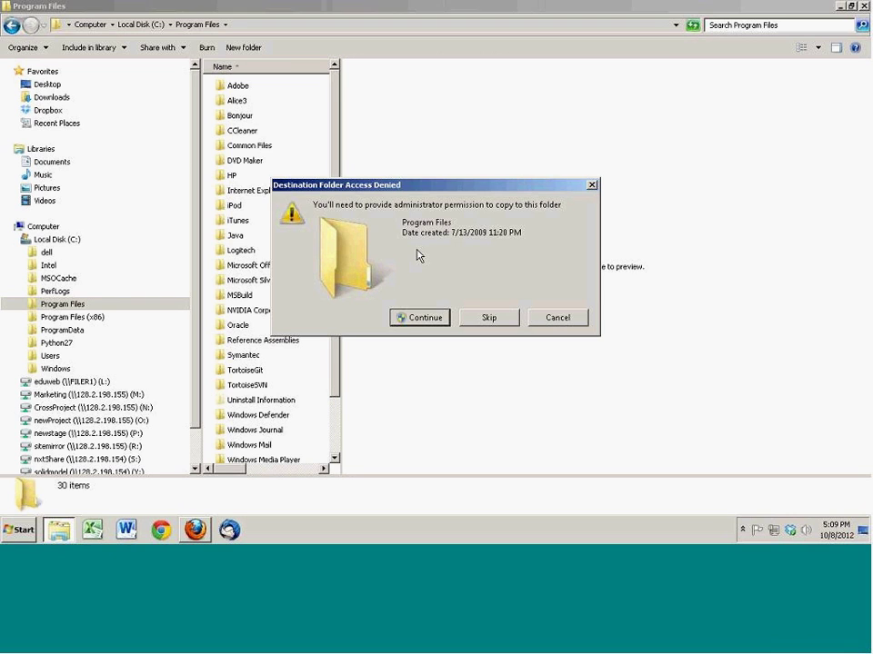
click(416, 318)
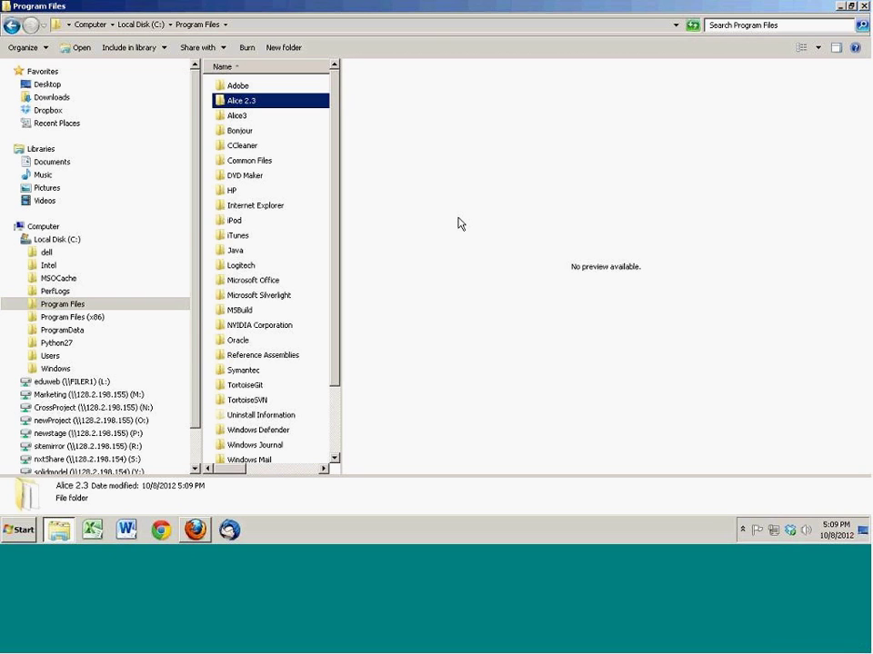
Step: Open the pasted Alice 2.3 folder in Program Files and select Alice.exe
click(229, 102)
key(Escape)
double_click(227, 102)
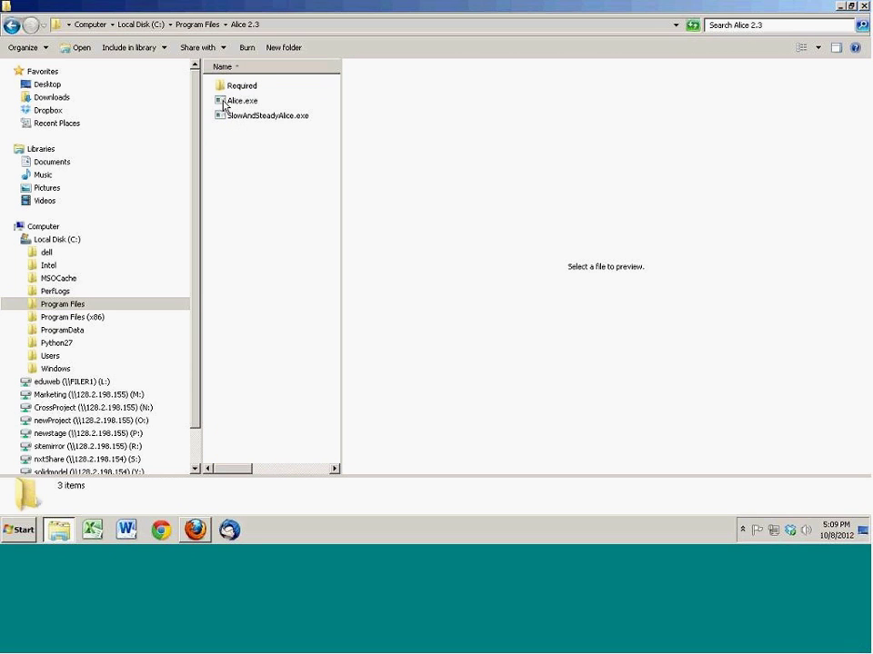
click(222, 104)
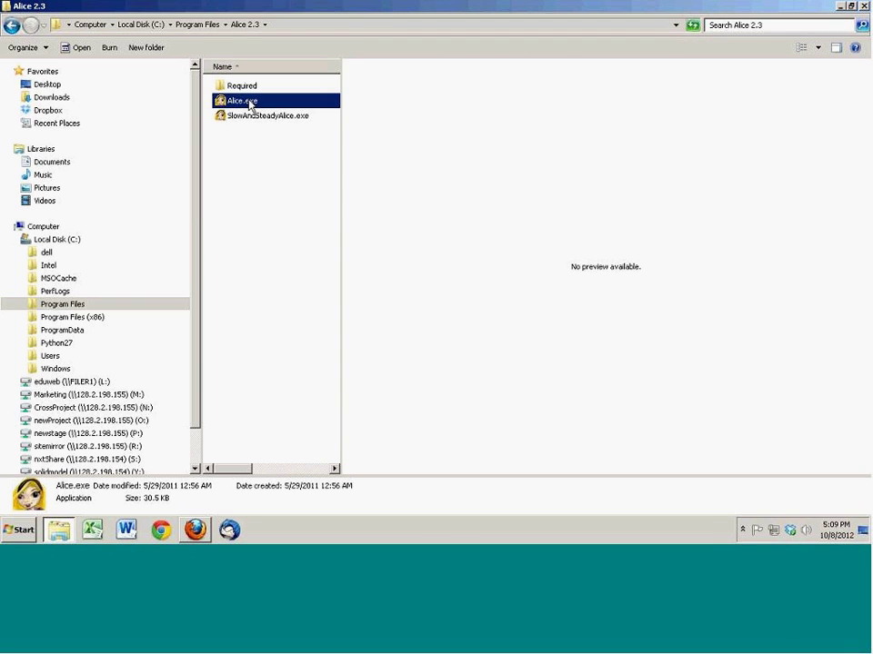
click(235, 142)
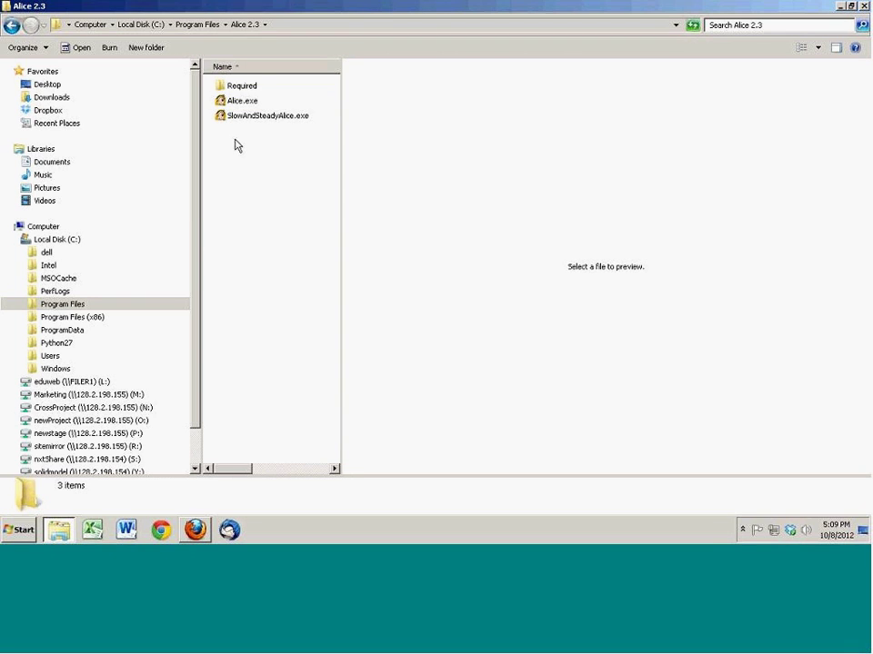
click(245, 107)
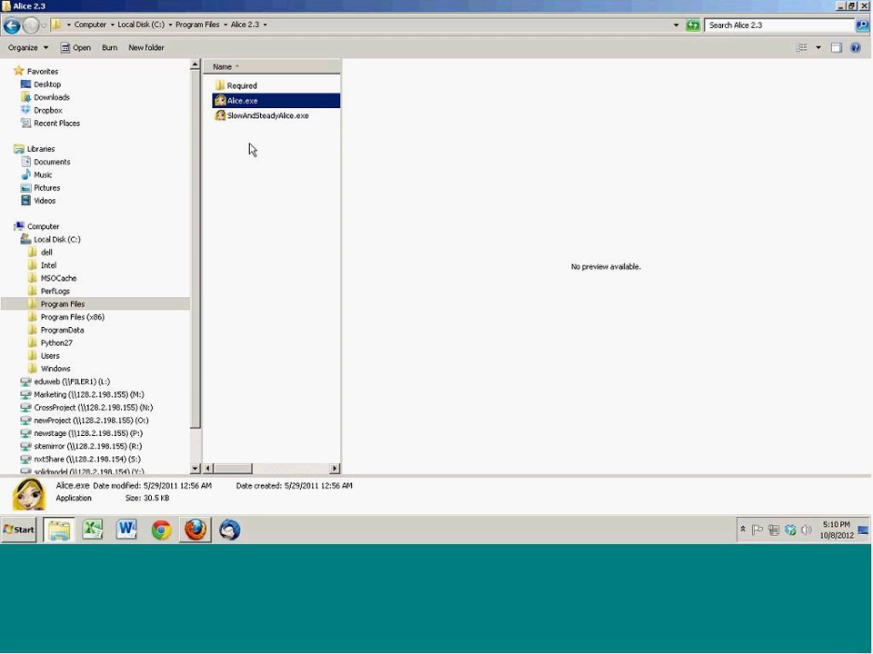
Step: Minimize the open windows to show the desktop and look through the list of all installed programs
click(838, 6)
click(838, 6)
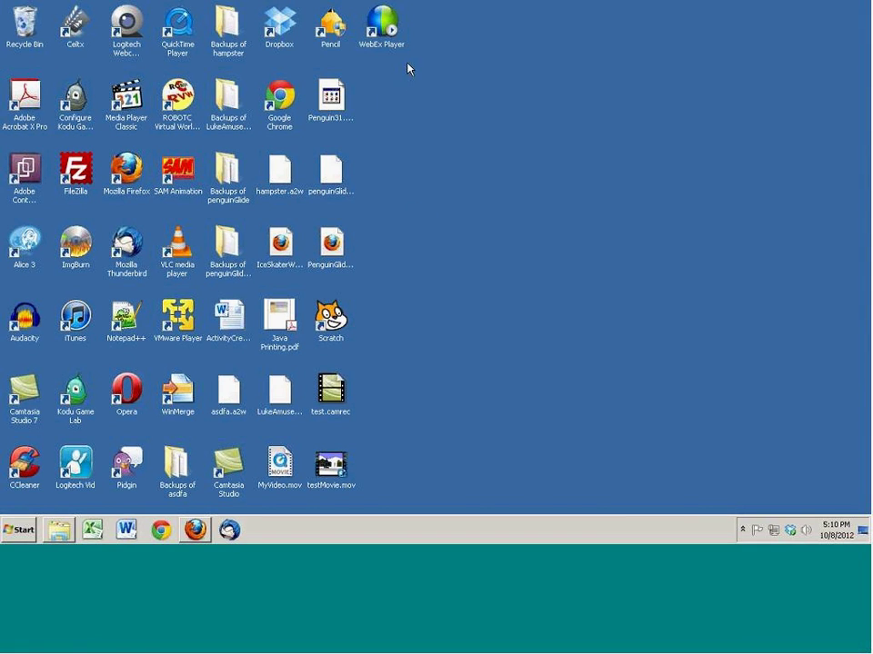
key(super)
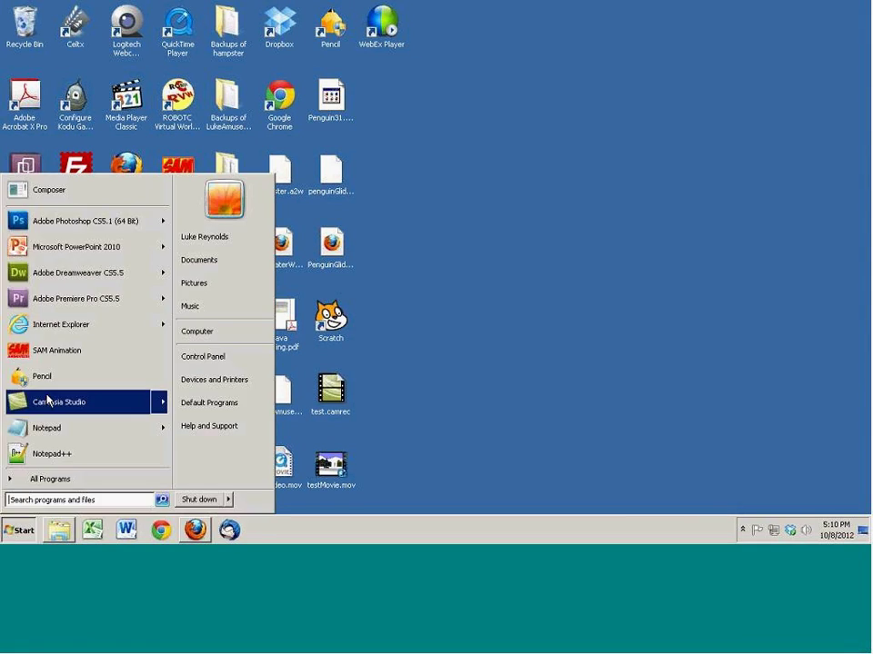
click(95, 479)
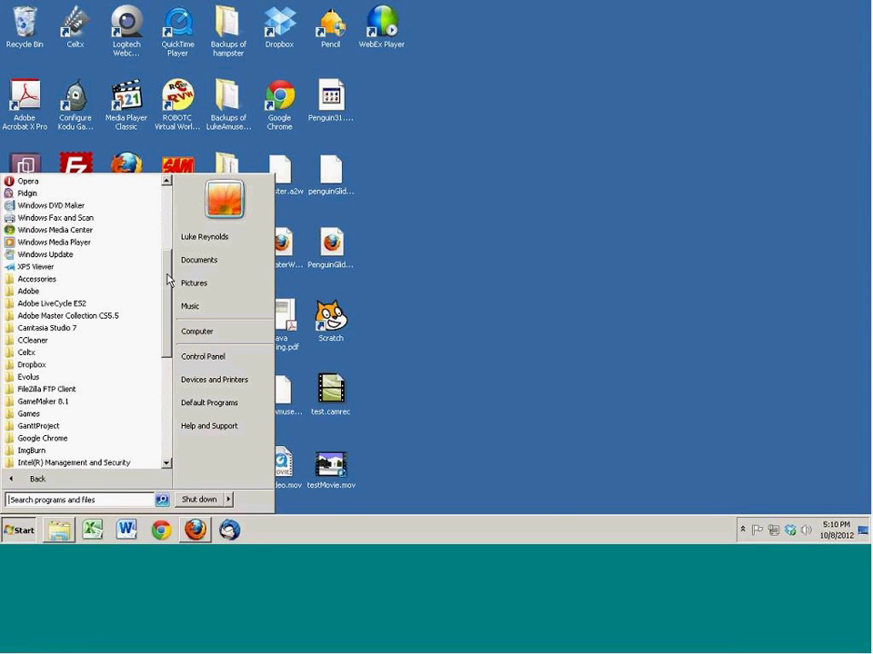
mouse_move(168, 332)
mouse_down()
mouse_move(160, 433)
mouse_move(167, 312)
mouse_up()
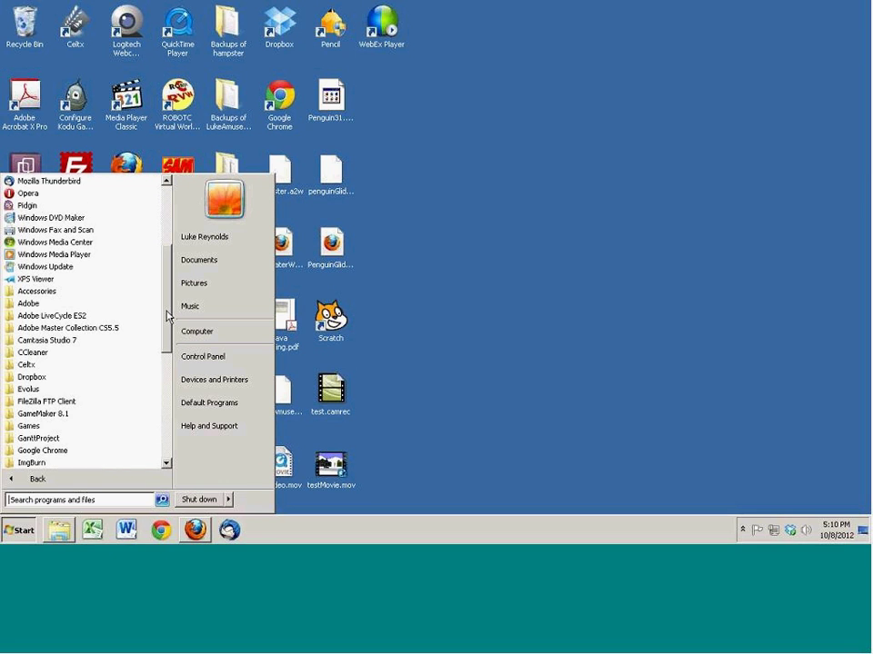
click(535, 421)
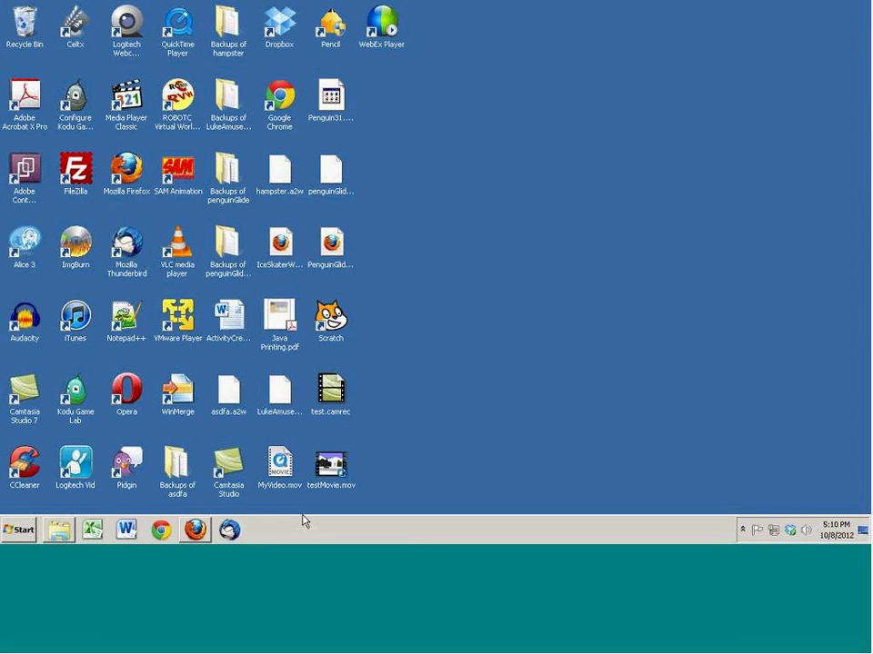
Step: Bring back the Alice 2.3 folder window and select Alice.exe after viewing its available file actions
click(59, 530)
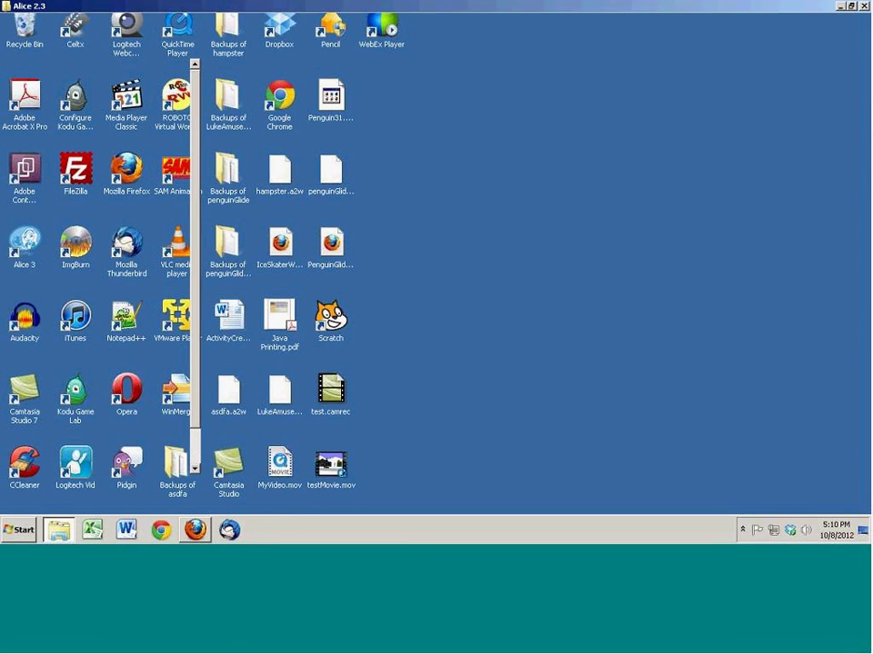
click(275, 181)
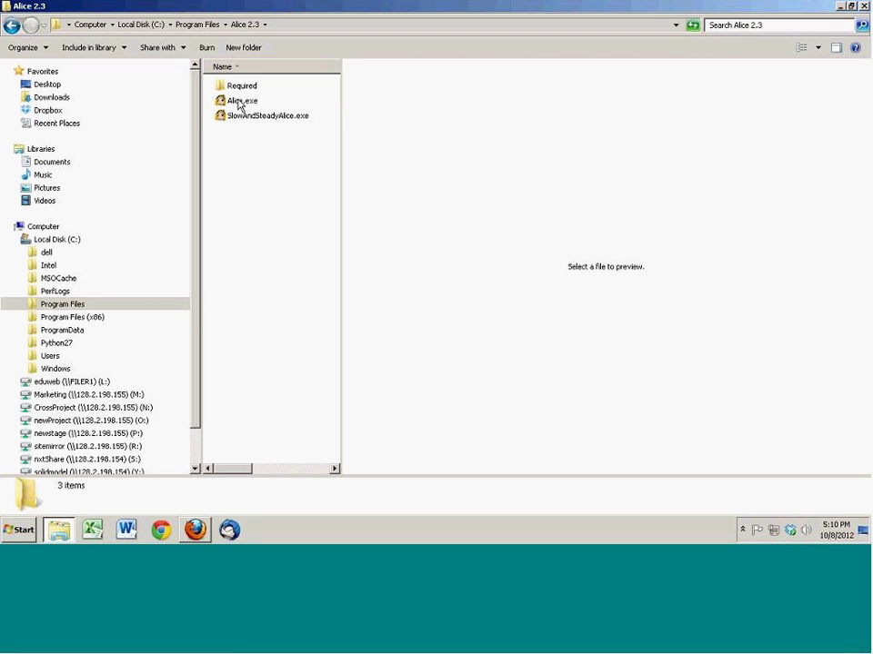
right_click(239, 106)
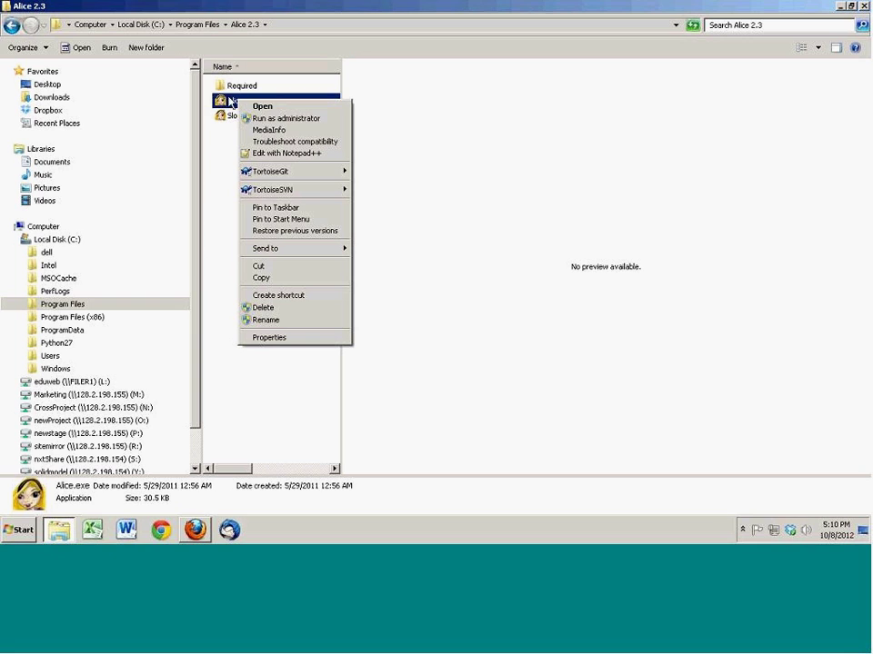
click(226, 102)
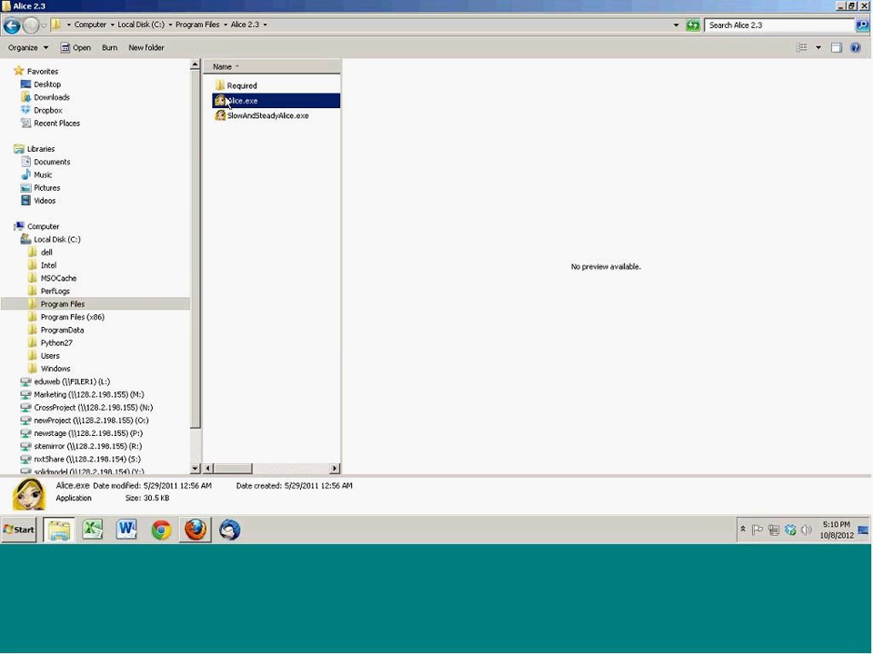
Step: Return to Program Files, reopen the Alice 2.3 folder and select Alice.exe
click(240, 209)
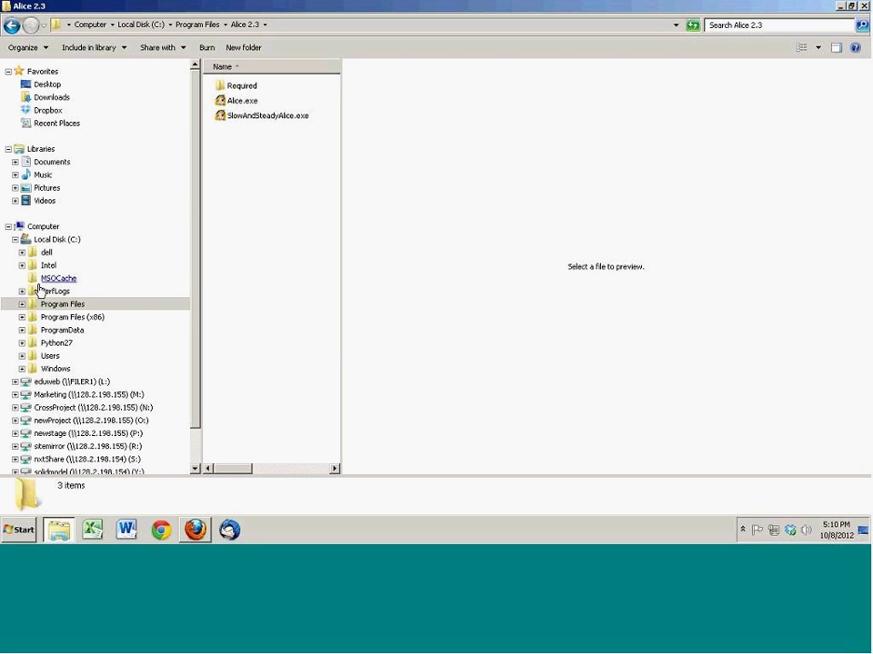
click(57, 305)
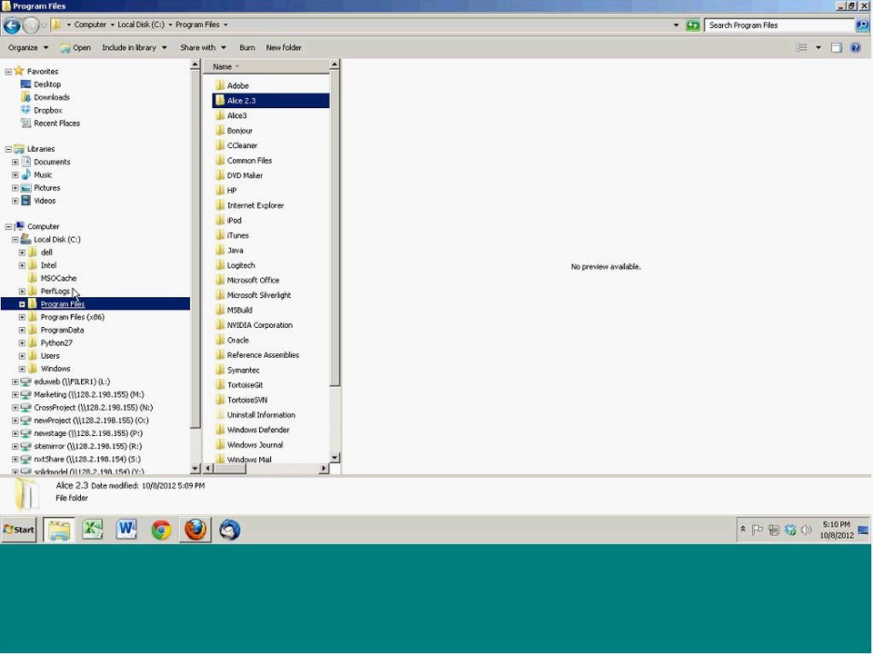
double_click(245, 102)
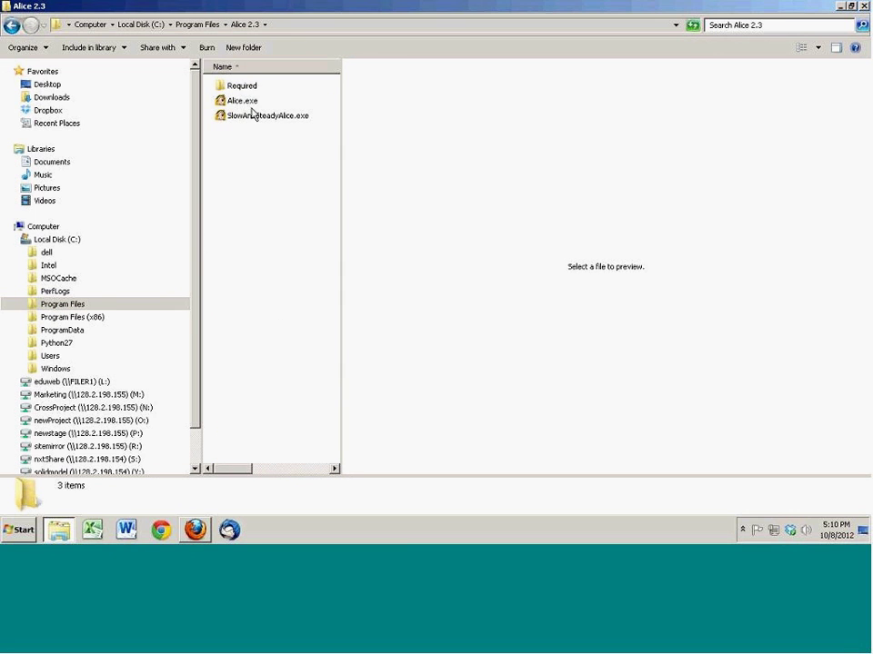
click(249, 103)
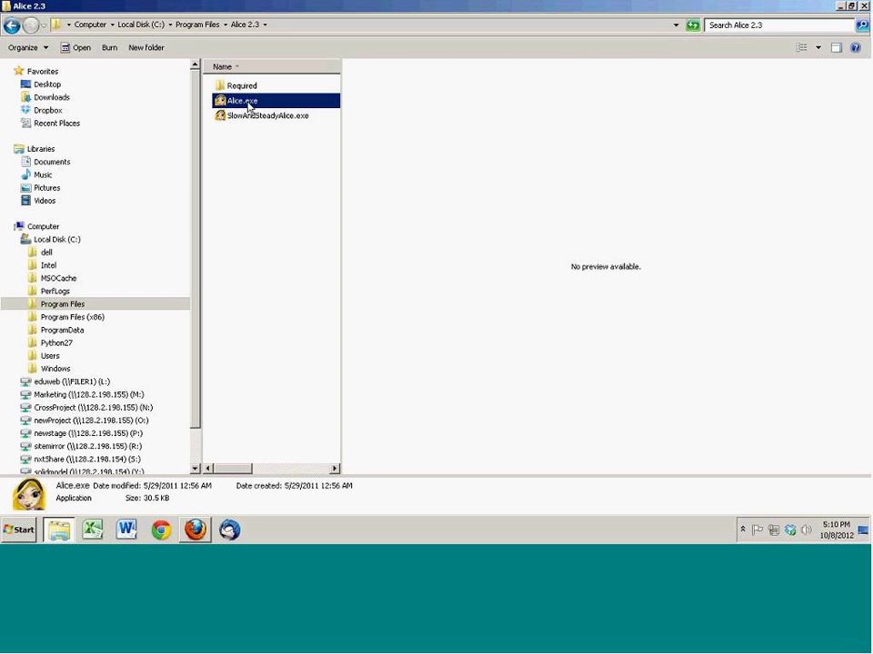
right_click(247, 103)
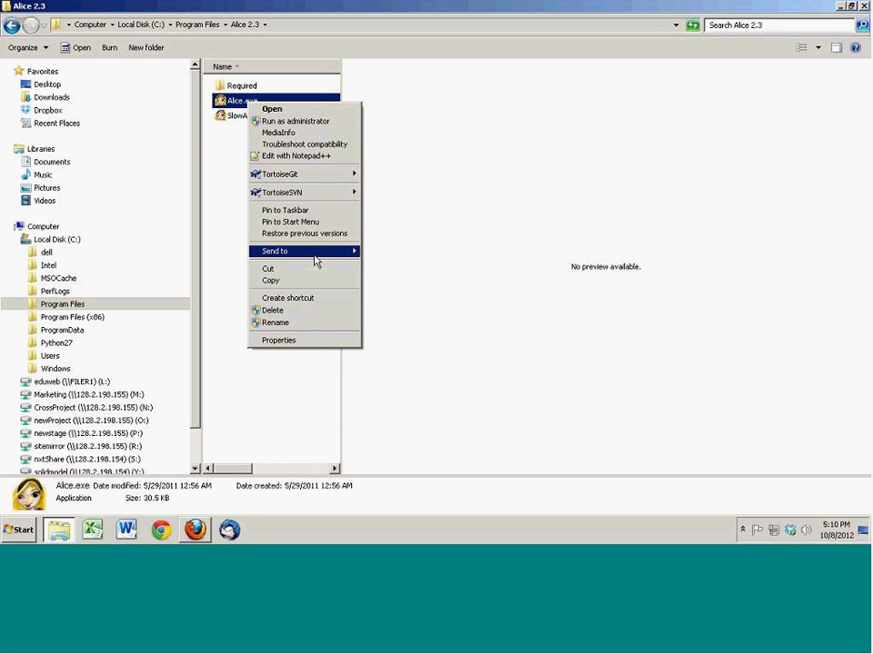
mouse_move(314, 259)
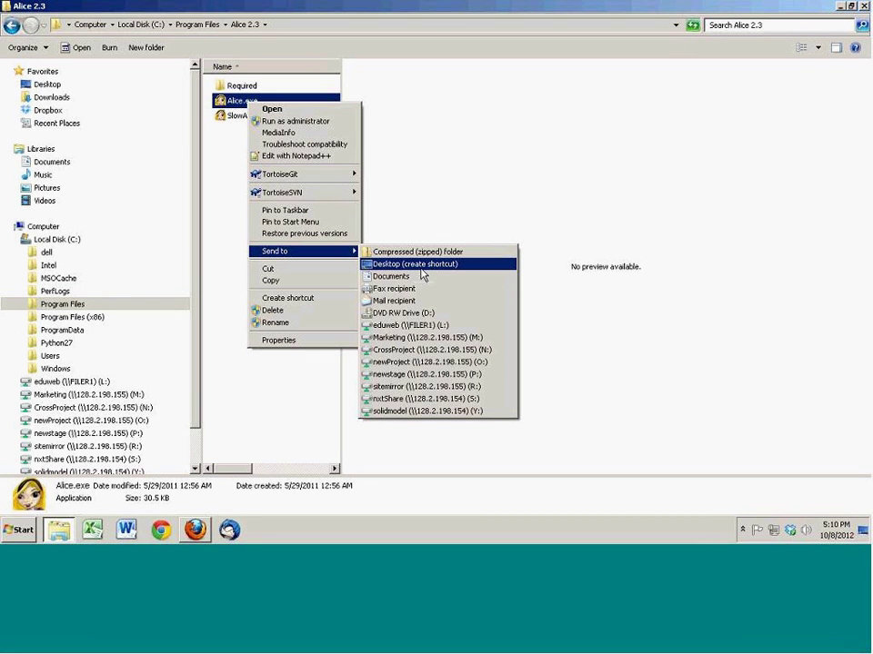
click(240, 147)
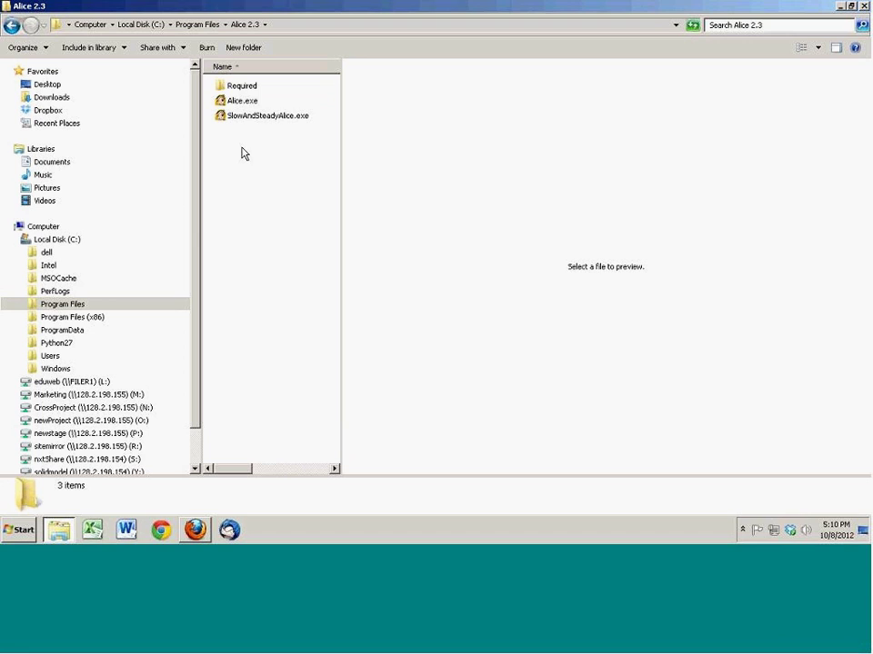
Step: Create a desktop shortcut for Alice.exe from the Alice 2.3 folder
right_click(239, 103)
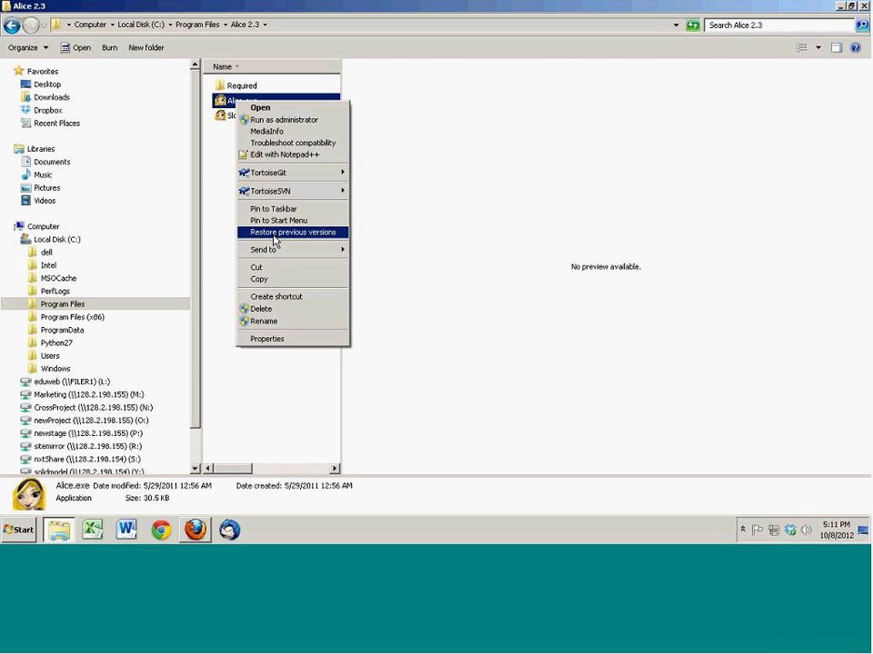
mouse_move(287, 249)
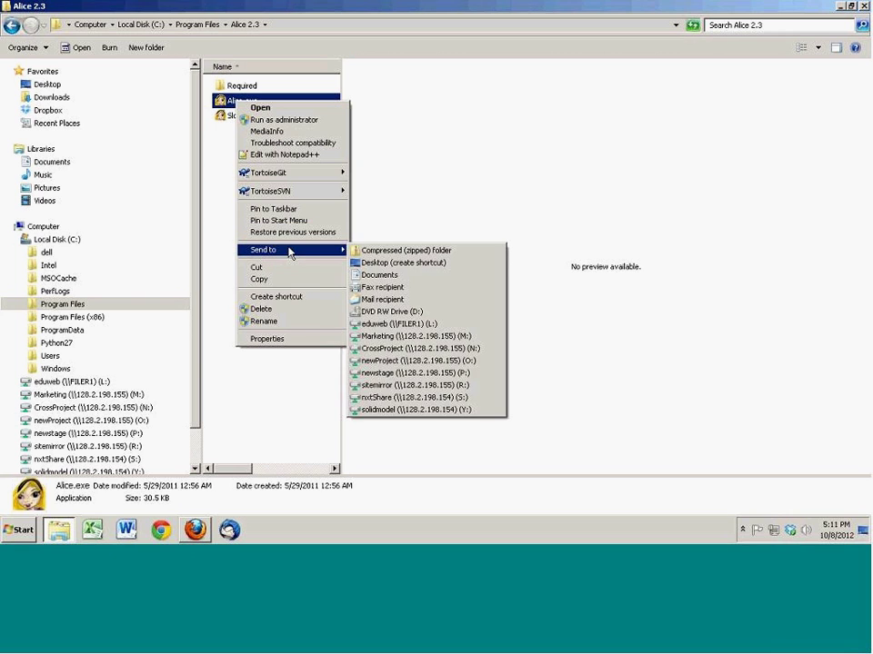
click(409, 264)
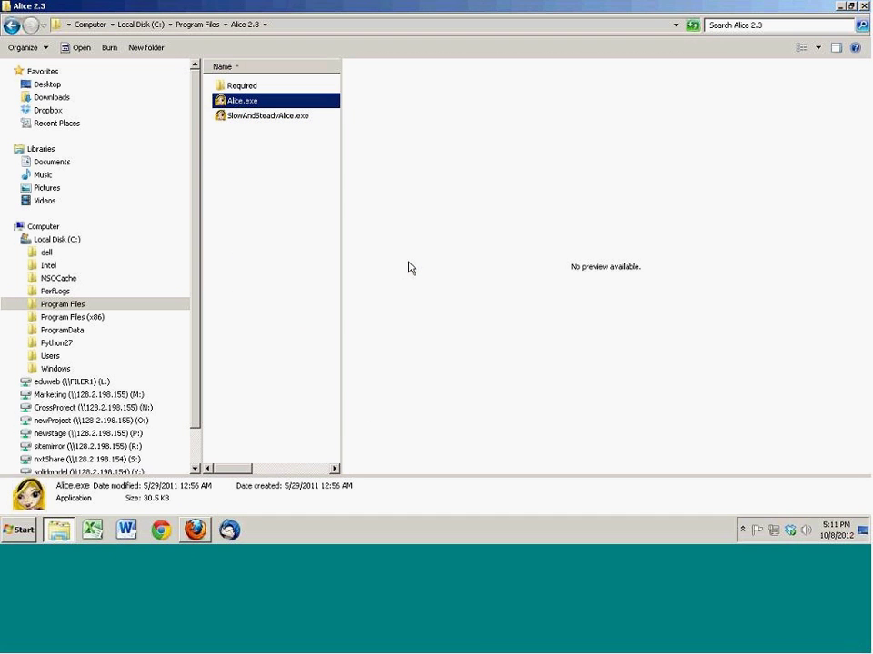
Step: Minimize the Alice 2.3 folder window and launch Alice from its new desktop shortcut
click(843, 11)
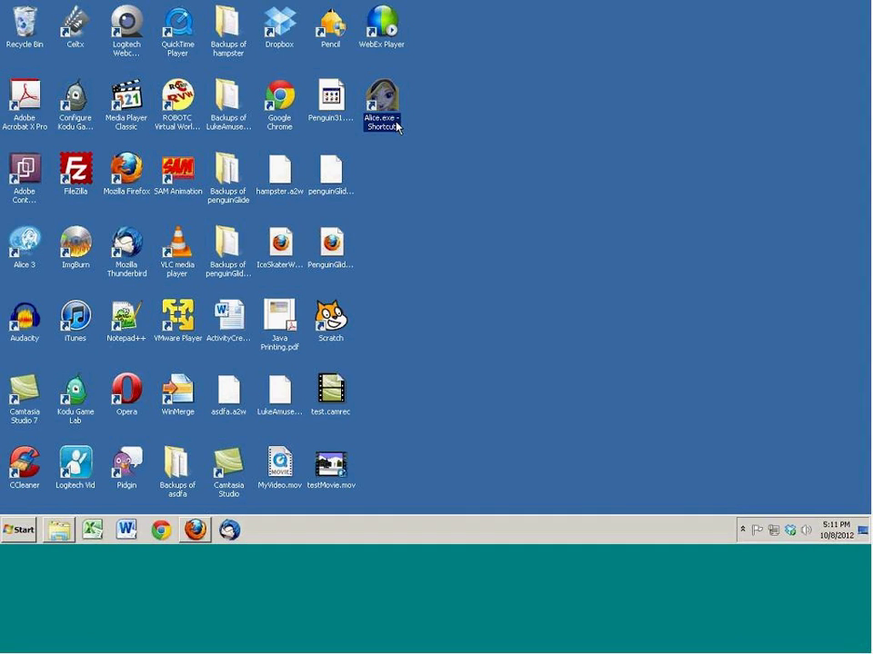
click(417, 114)
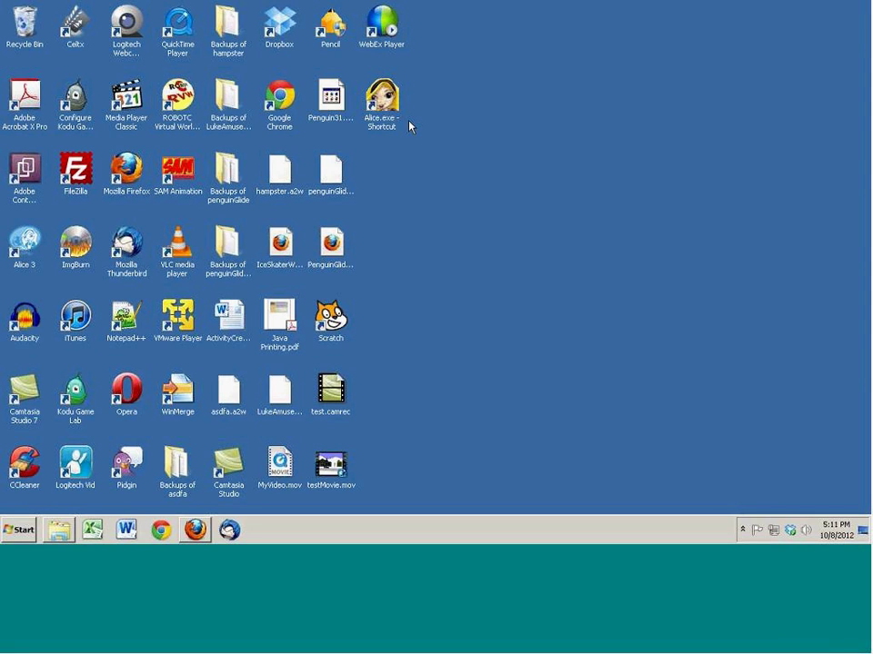
click(382, 100)
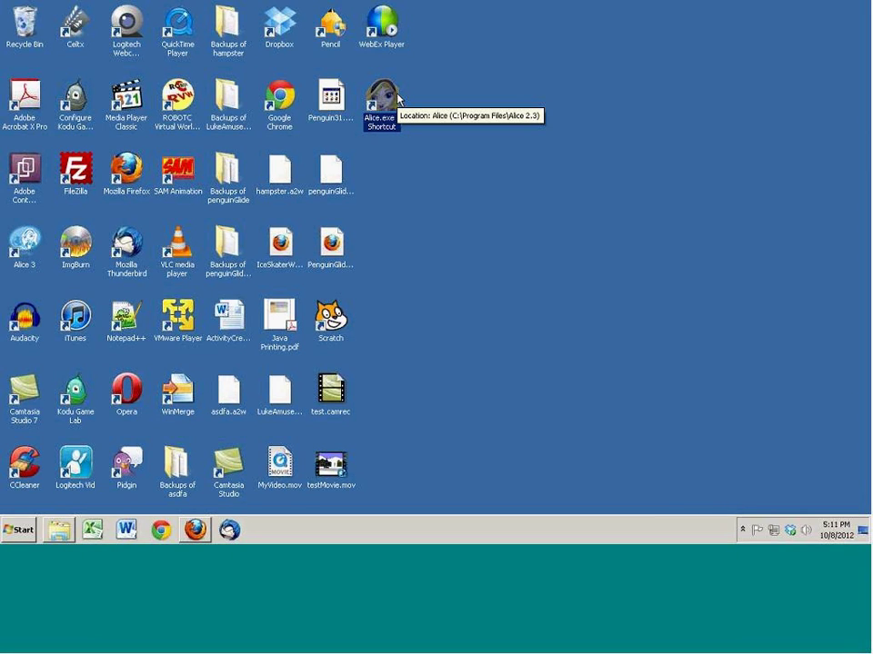
click(450, 97)
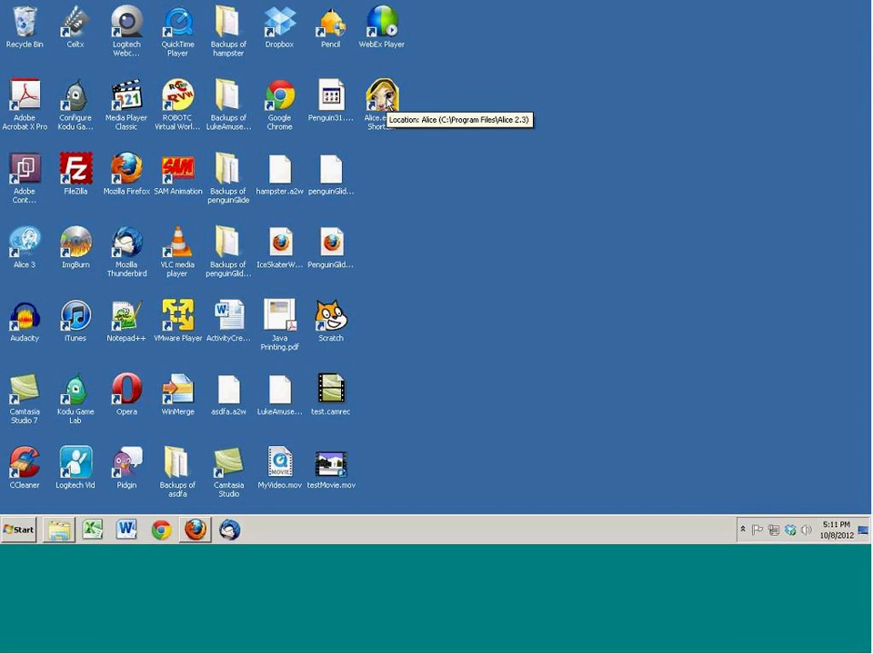
click(386, 98)
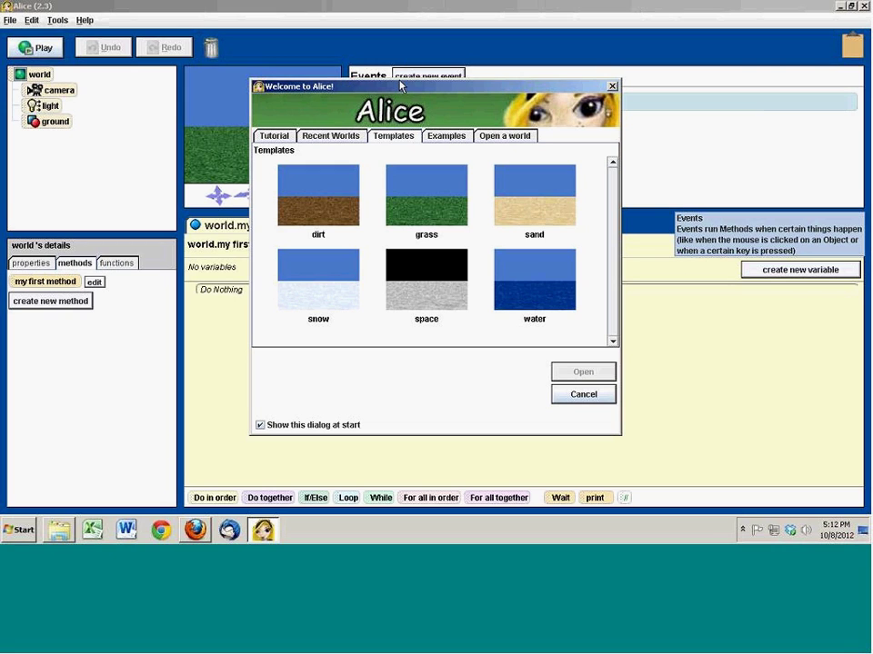
Step: Reposition the Welcome to Alice! dialog and look through its example worlds, recent worlds and the browser for saved world files
drag(401, 84, 454, 80)
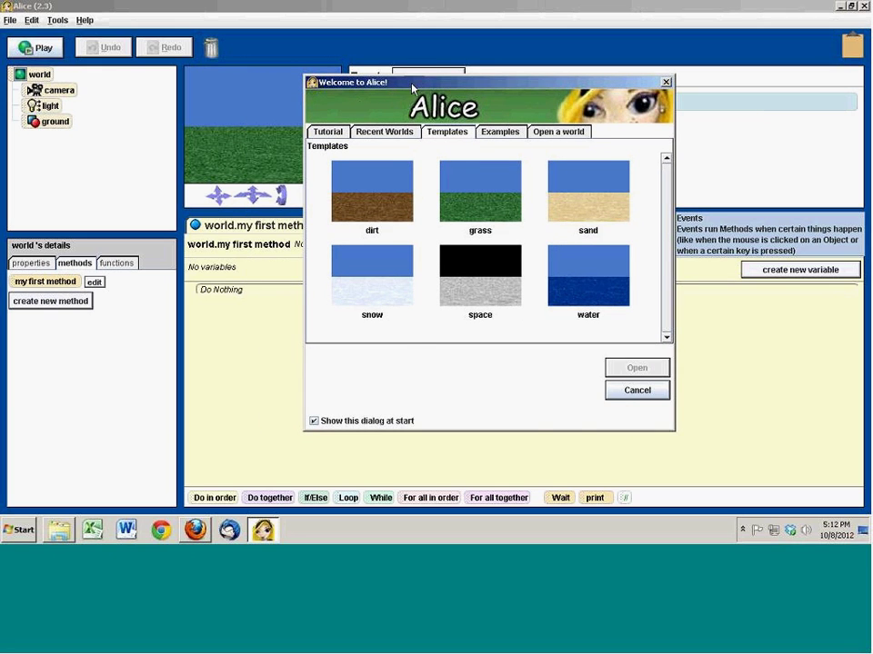
drag(363, 82, 295, 100)
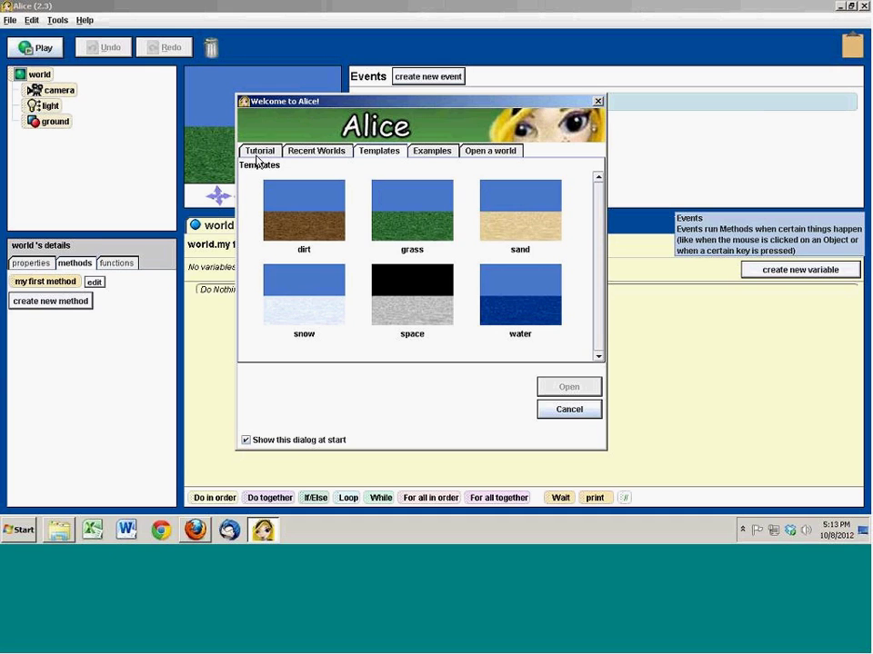
click(434, 154)
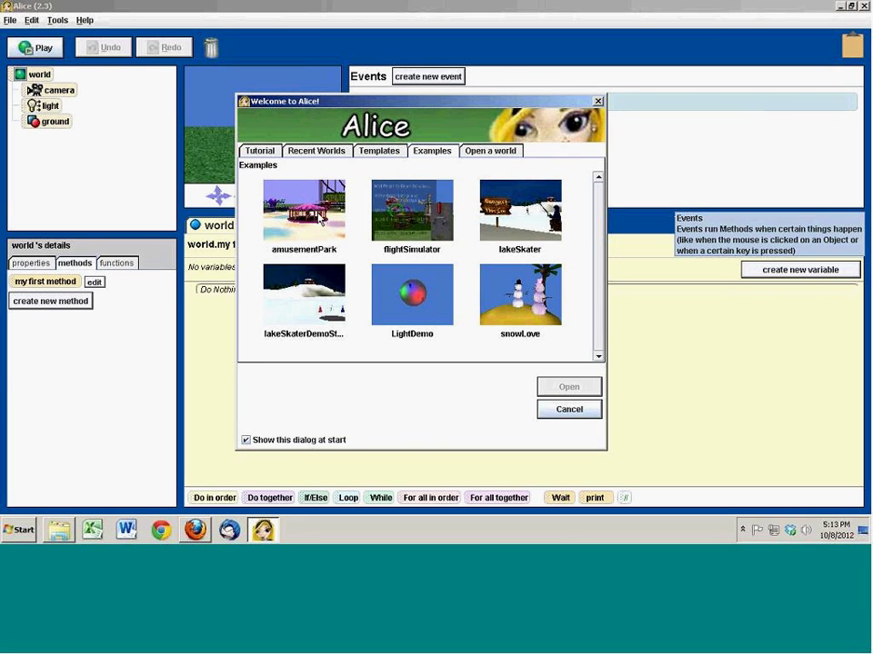
click(318, 218)
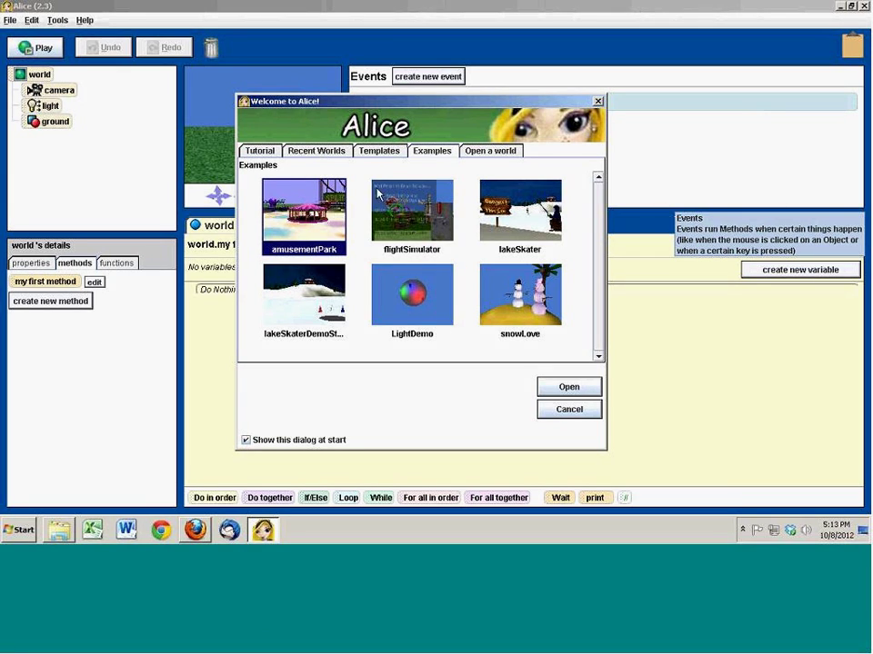
click(321, 155)
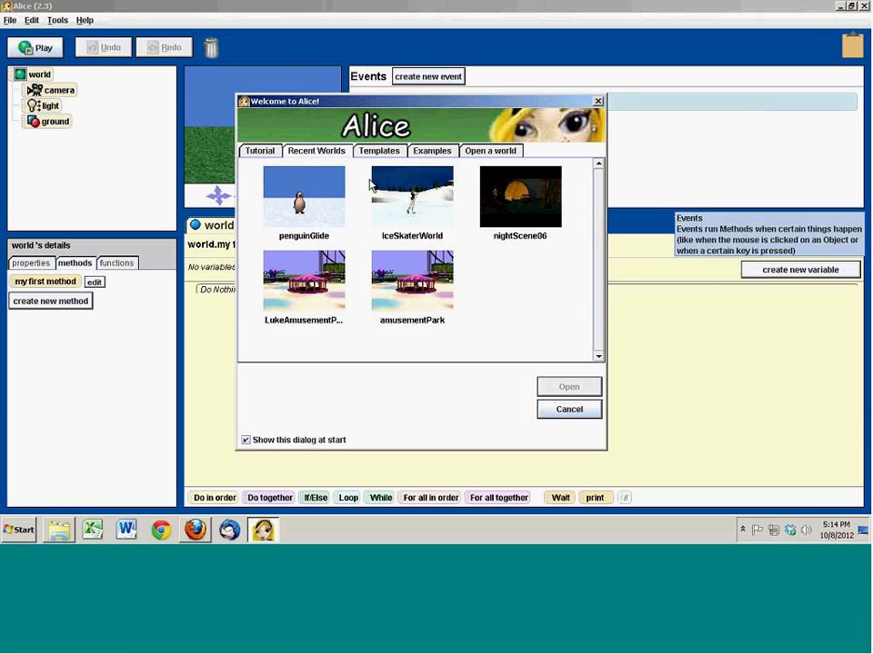
click(488, 153)
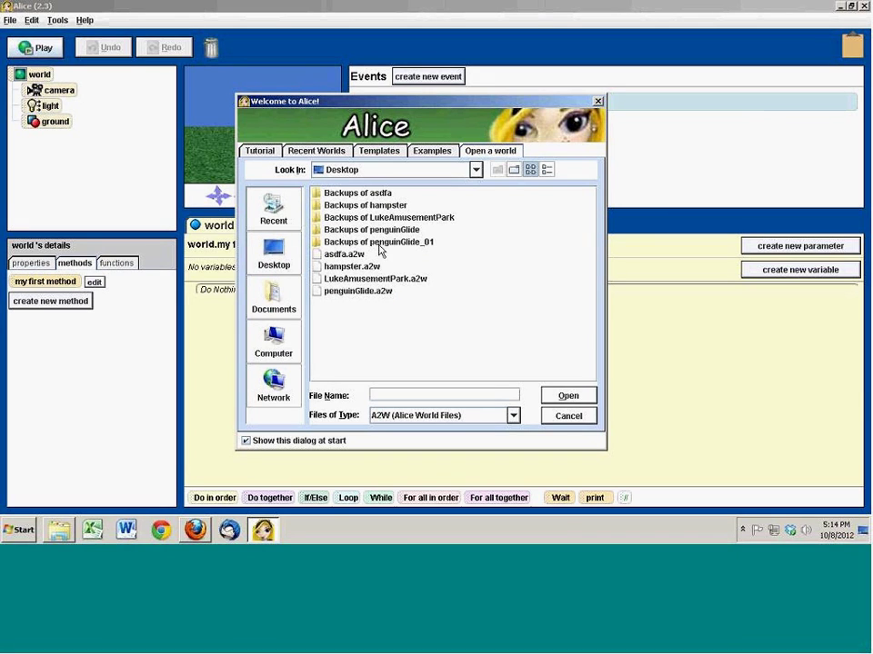
click(391, 169)
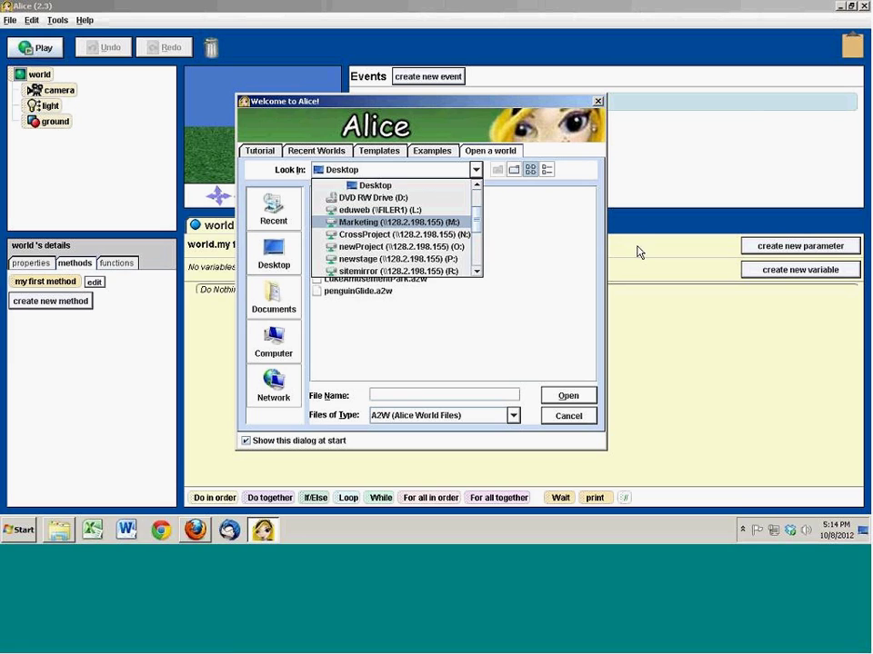
click(425, 302)
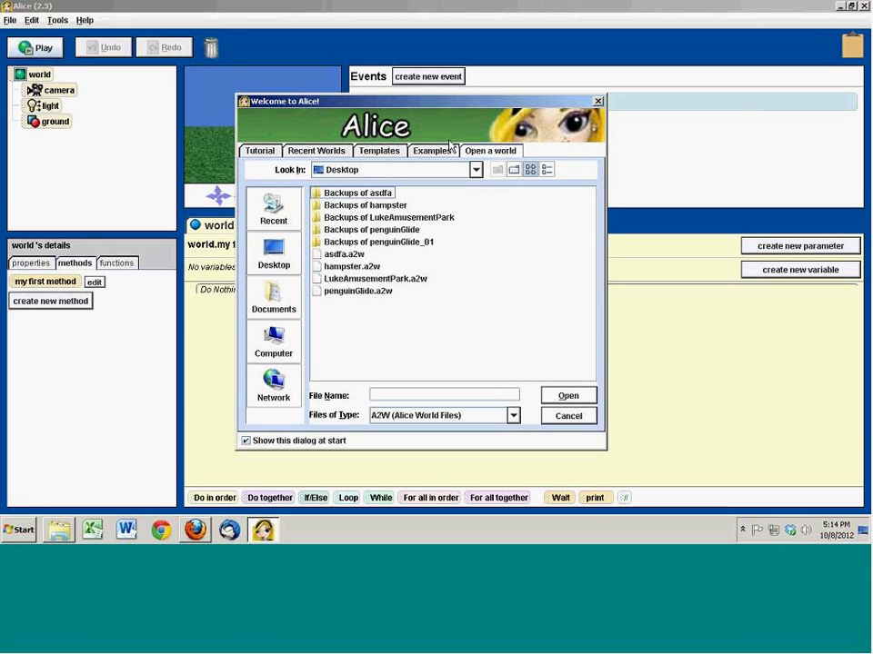
Step: Start the Alice tutorial from the welcome dialog and accept the screen size adjustment
click(260, 153)
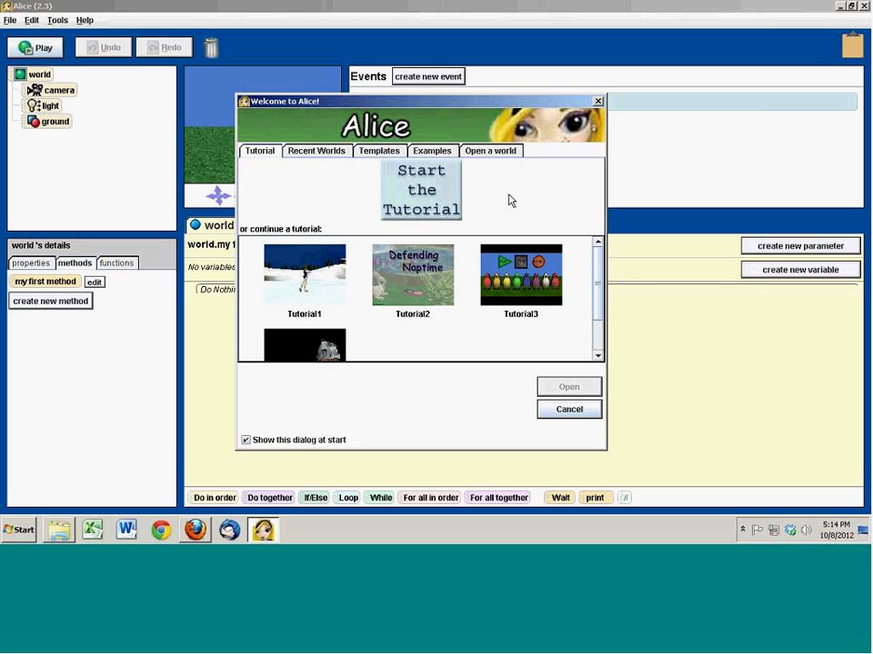
click(448, 184)
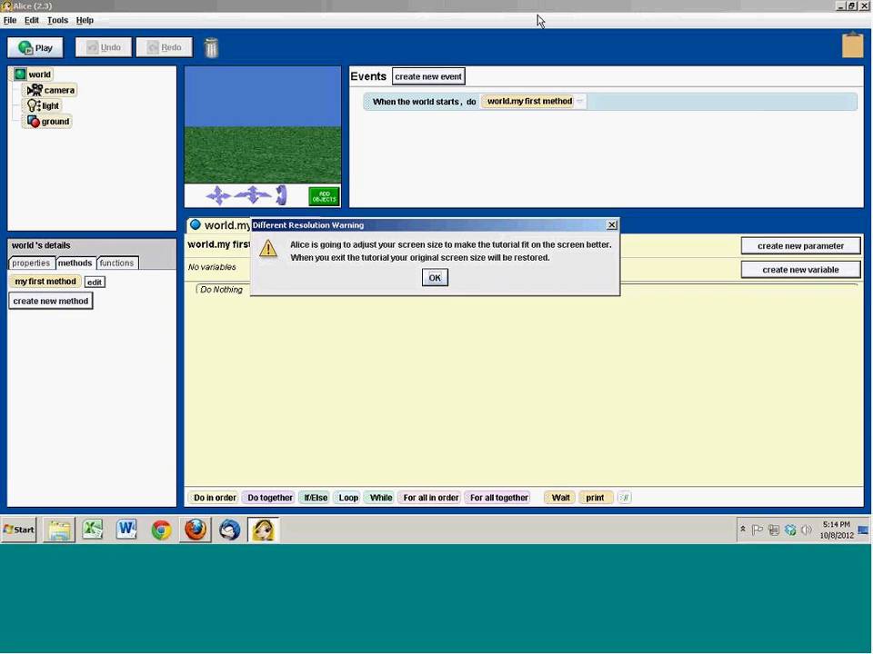
click(434, 278)
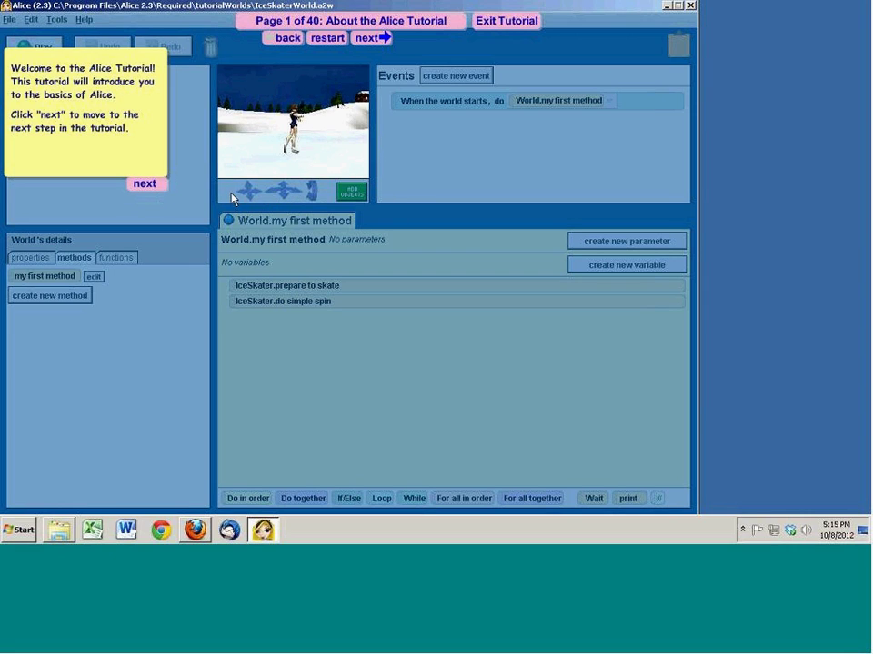
Step: Read through the tutorial's introduction up to page 4 and exit the tutorial
click(140, 189)
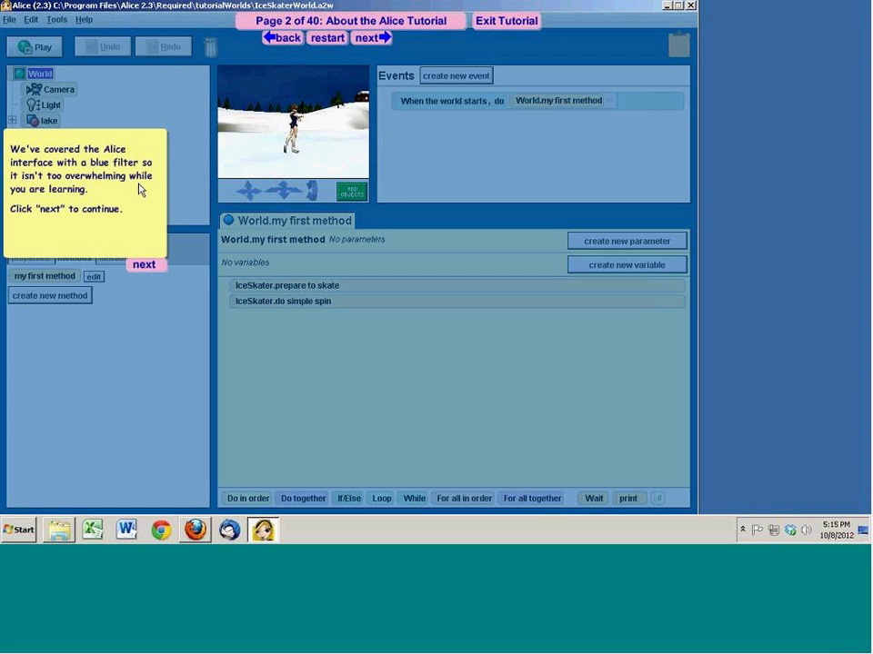
click(155, 269)
click(160, 355)
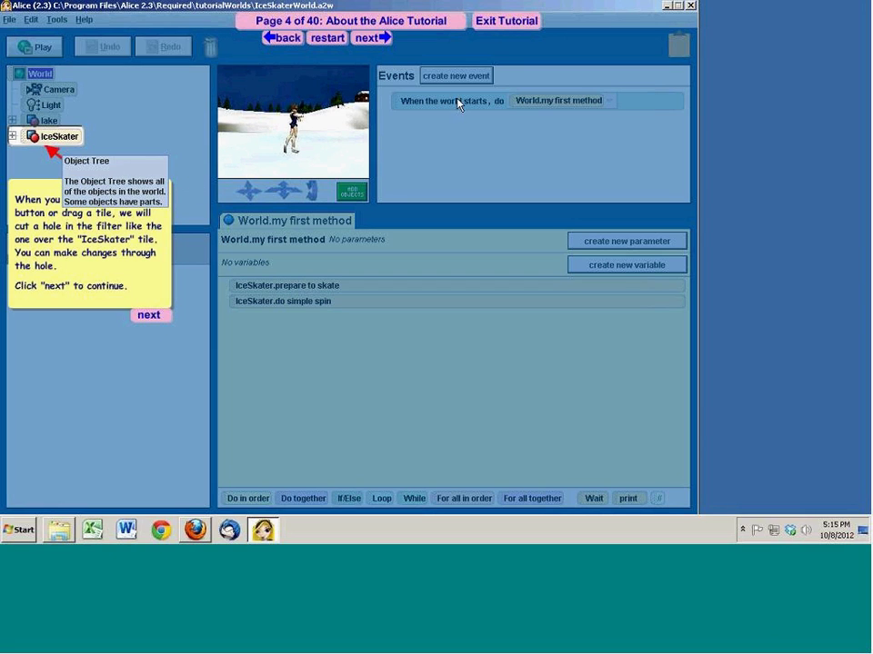
click(507, 20)
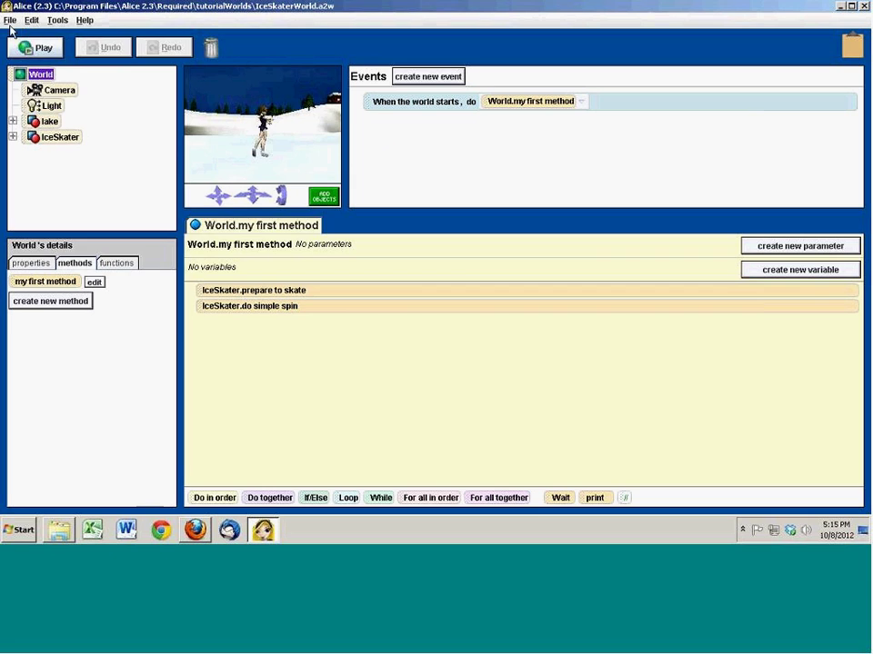
Step: Create a new world from the snow template
click(58, 20)
click(175, 7)
click(10, 19)
click(34, 40)
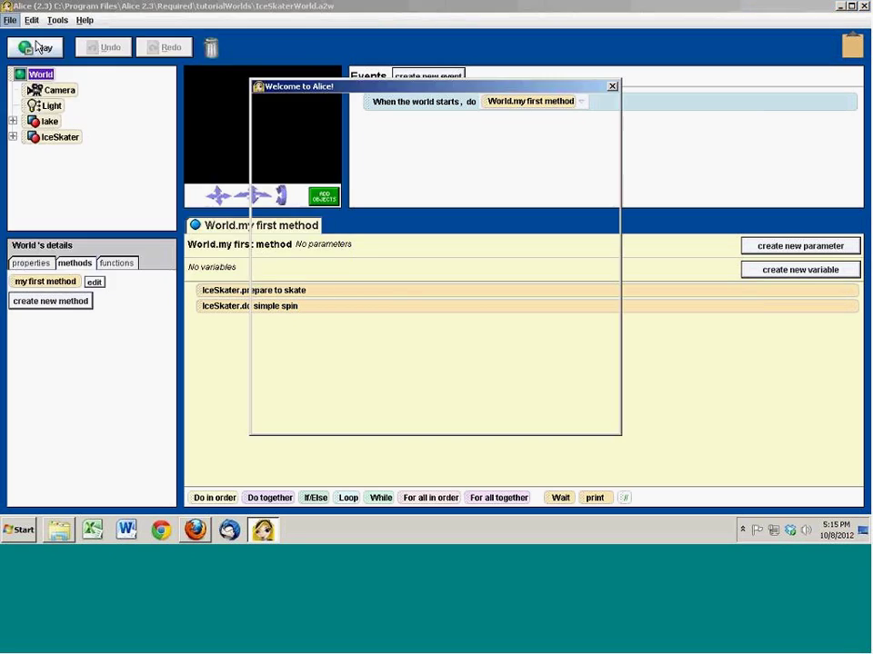
click(345, 277)
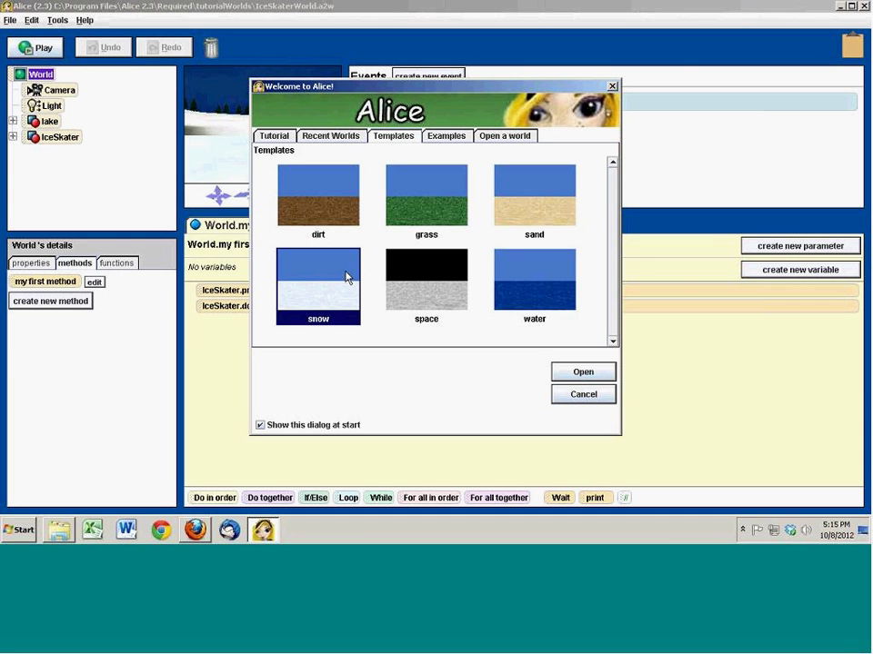
click(597, 373)
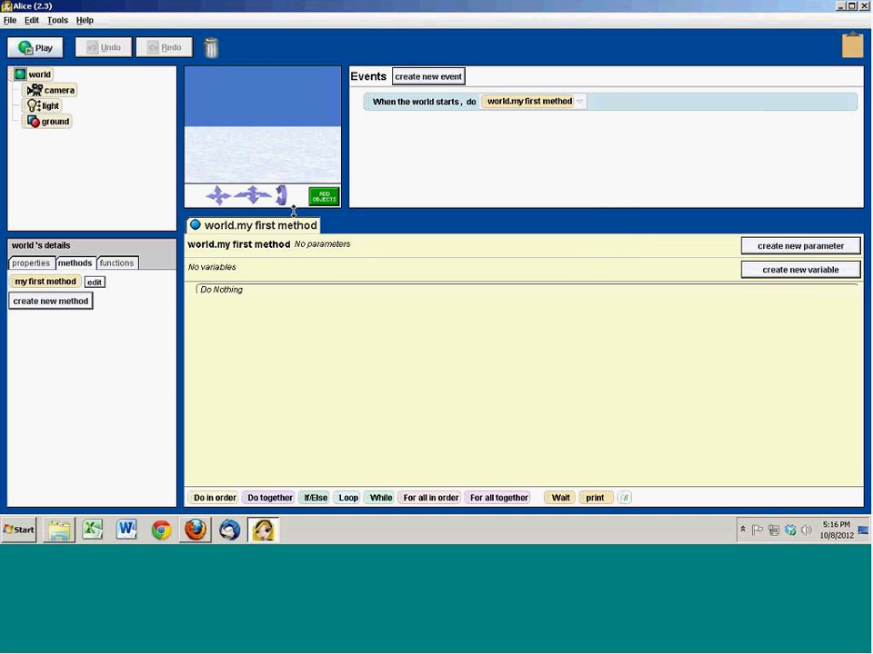
Step: Start adding objects and place a Penguin from the local gallery's Animals collection on the snow, left of the scene's centre
click(325, 198)
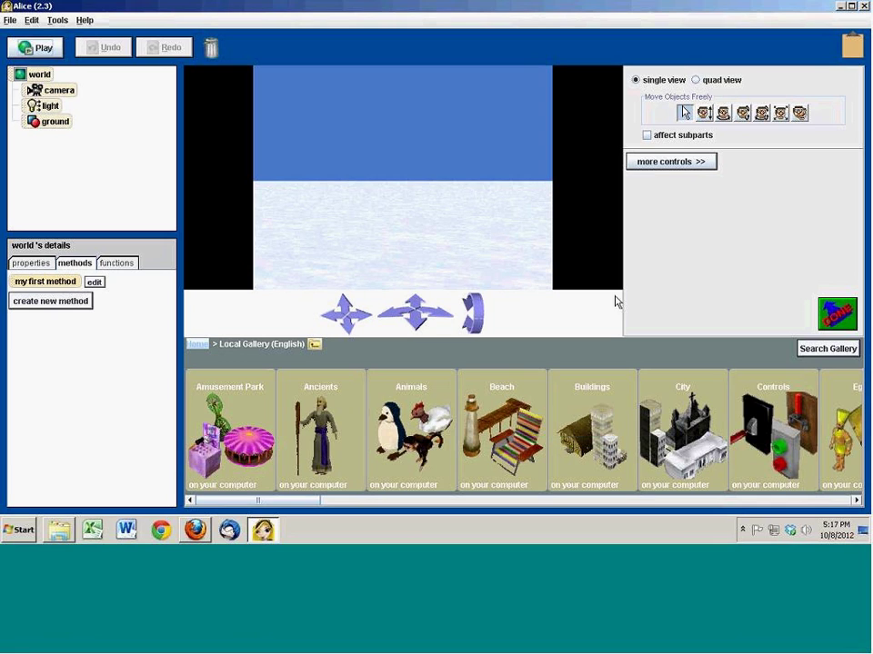
click(411, 419)
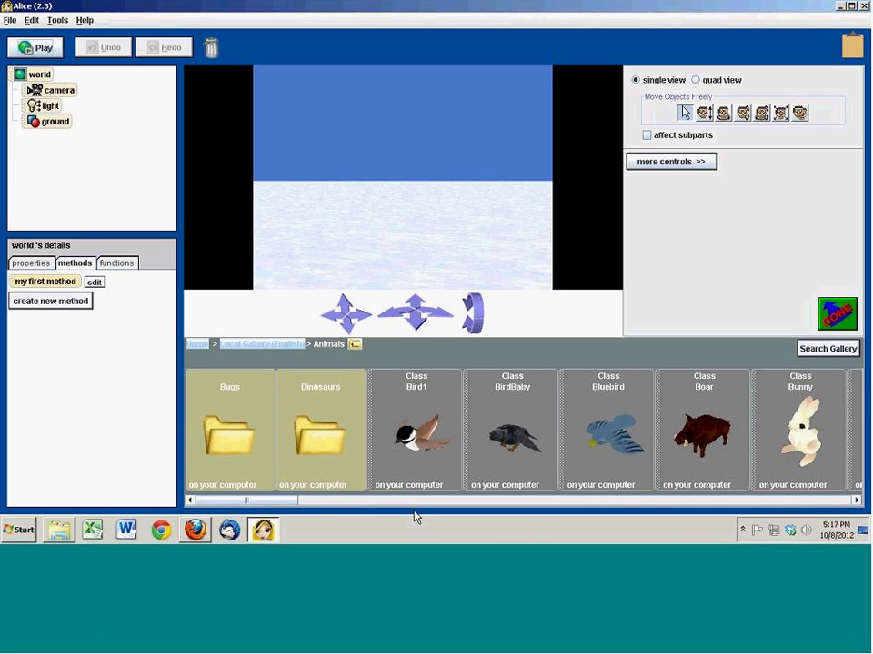
drag(289, 501, 670, 505)
drag(518, 428, 365, 273)
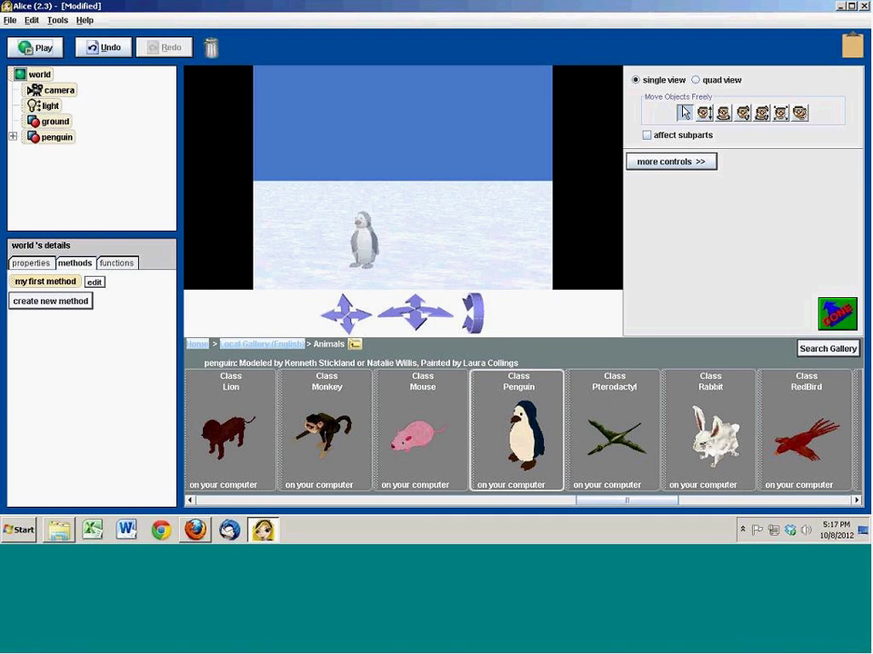
Step: Select the penguin and turn it sideways on the spot so it faces the scene's right side
click(359, 244)
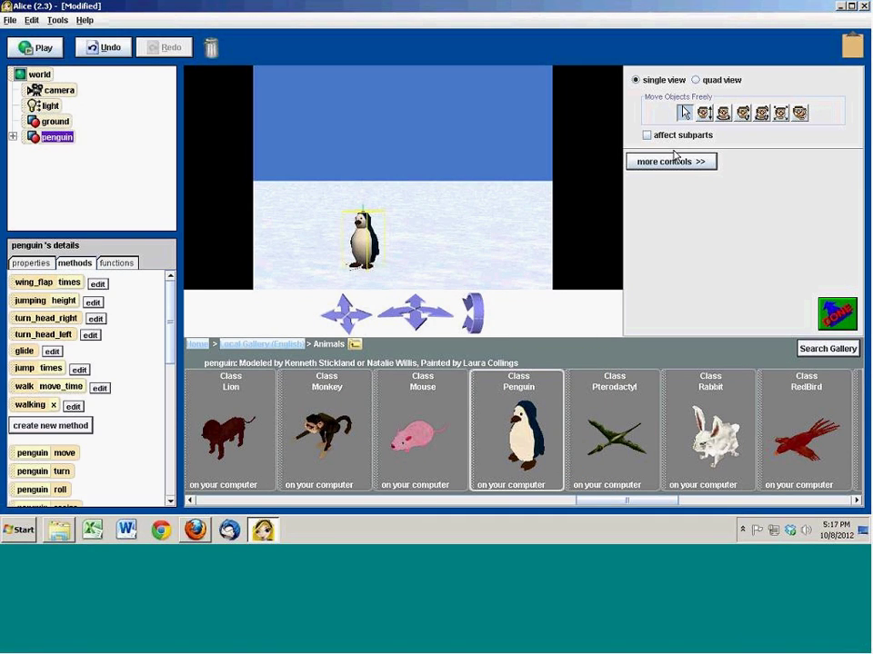
click(723, 111)
drag(362, 252, 373, 173)
Step: Enlarge the penguin with the resize tool until it stands well above the horizon, framed left of the scene's centre
click(780, 112)
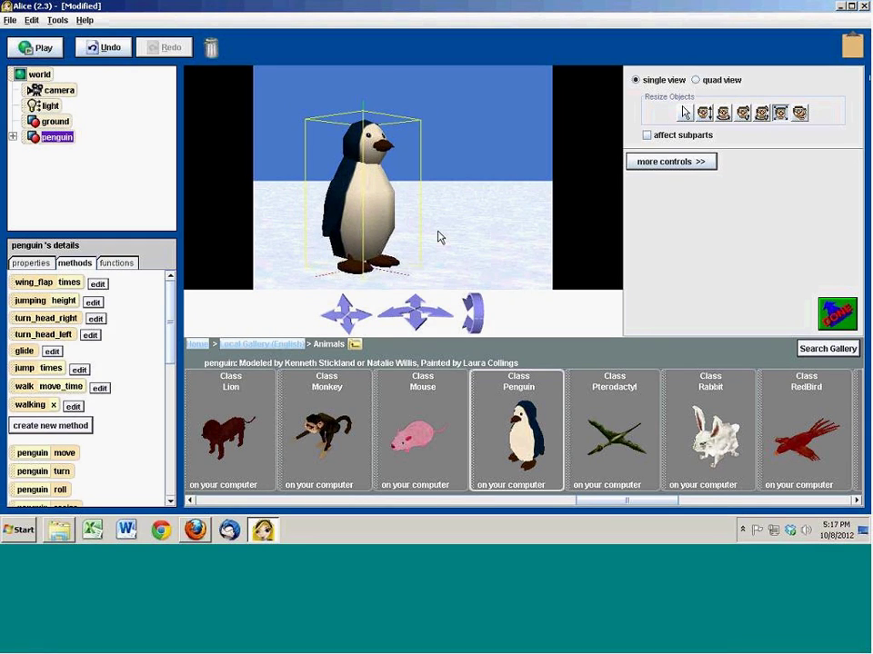
mouse_move(369, 319)
mouse_down()
mouse_move(387, 324)
mouse_move(403, 309)
mouse_move(371, 331)
mouse_up()
drag(440, 325, 342, 312)
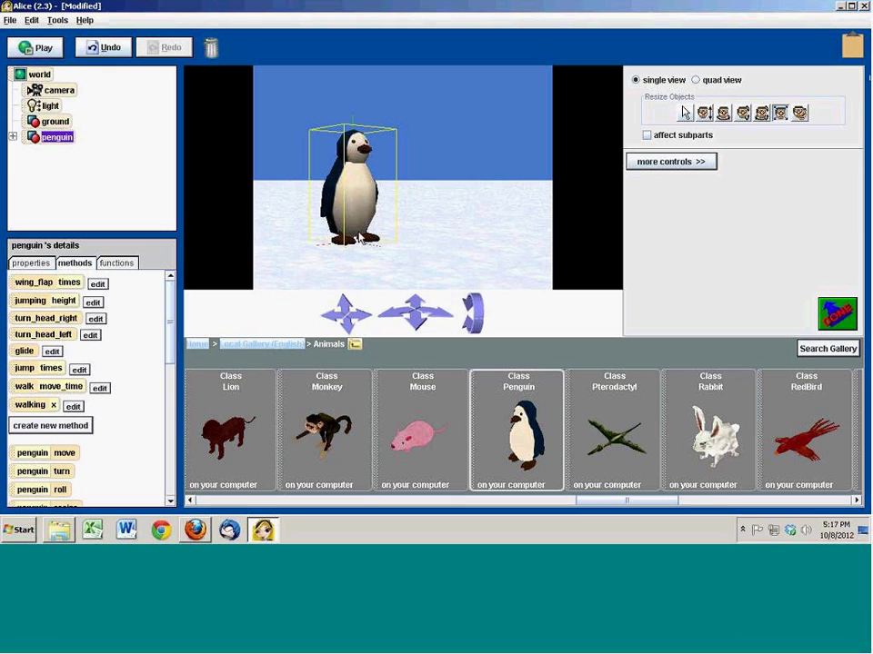
ctrl+drag(358, 205, 387, 206)
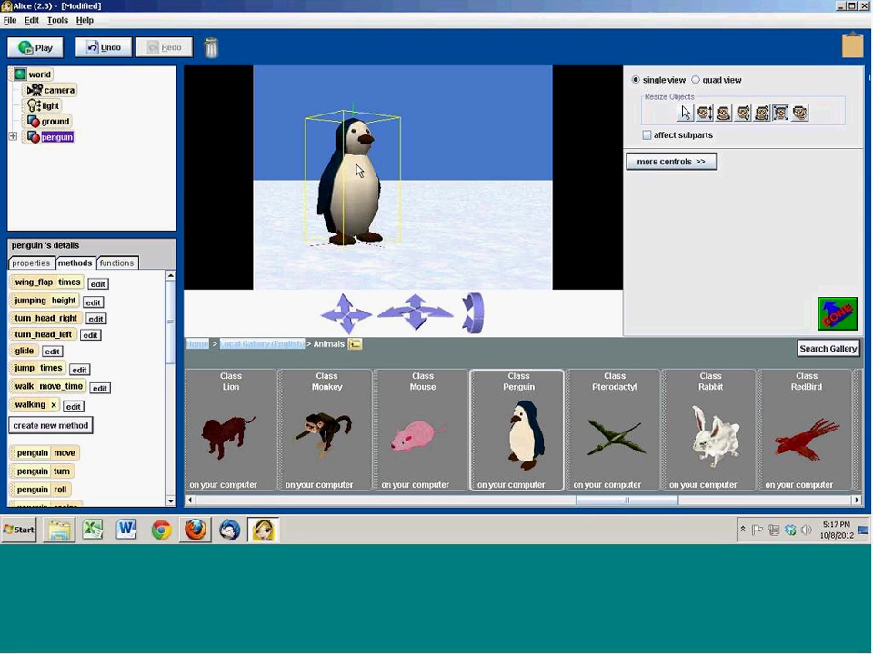
Step: Set the penguin's color property to pink
click(32, 263)
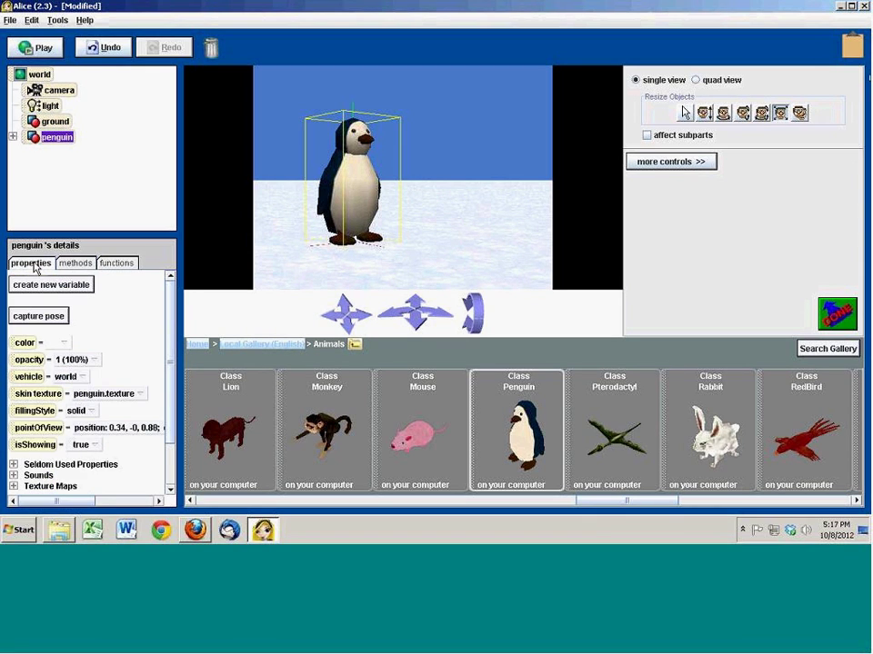
click(60, 343)
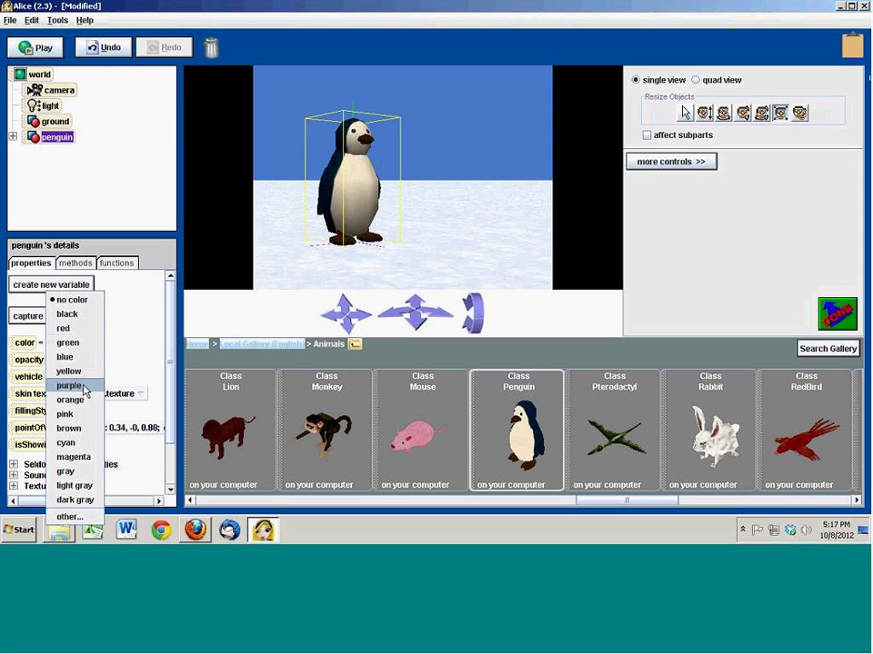
click(72, 415)
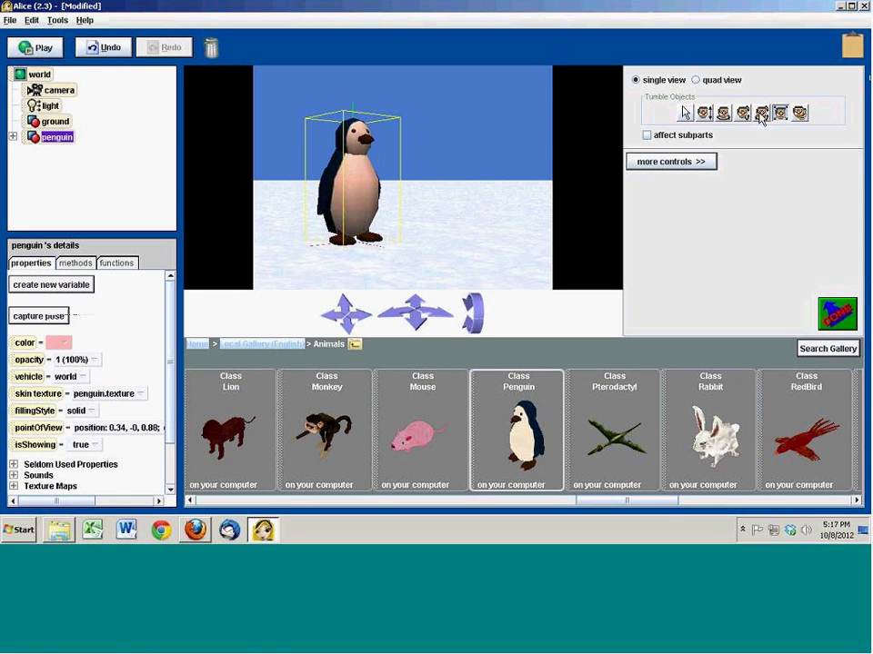
Step: Turn the penguin slightly toward the camera and finish adding objects
click(723, 113)
drag(341, 218, 400, 218)
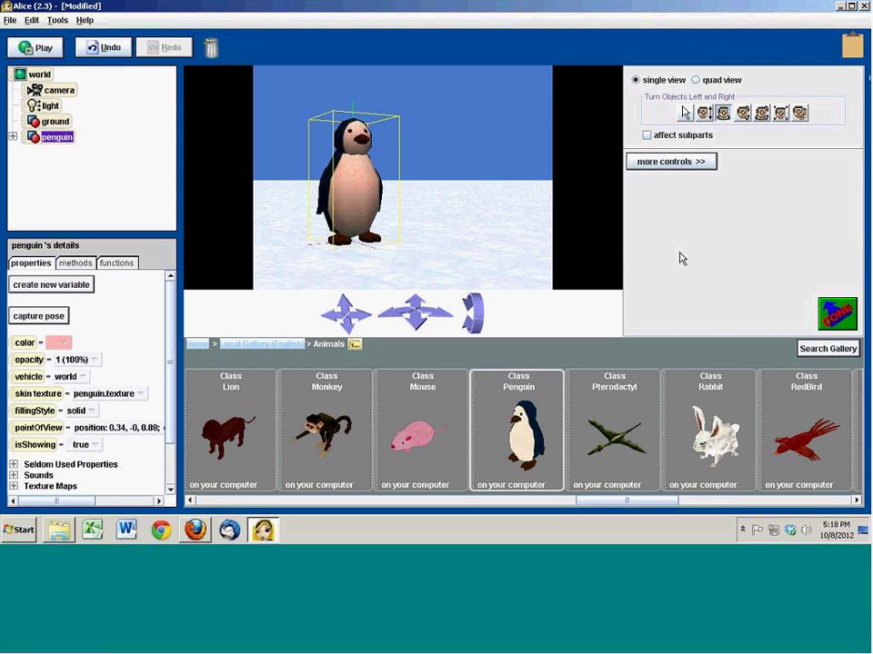
click(832, 314)
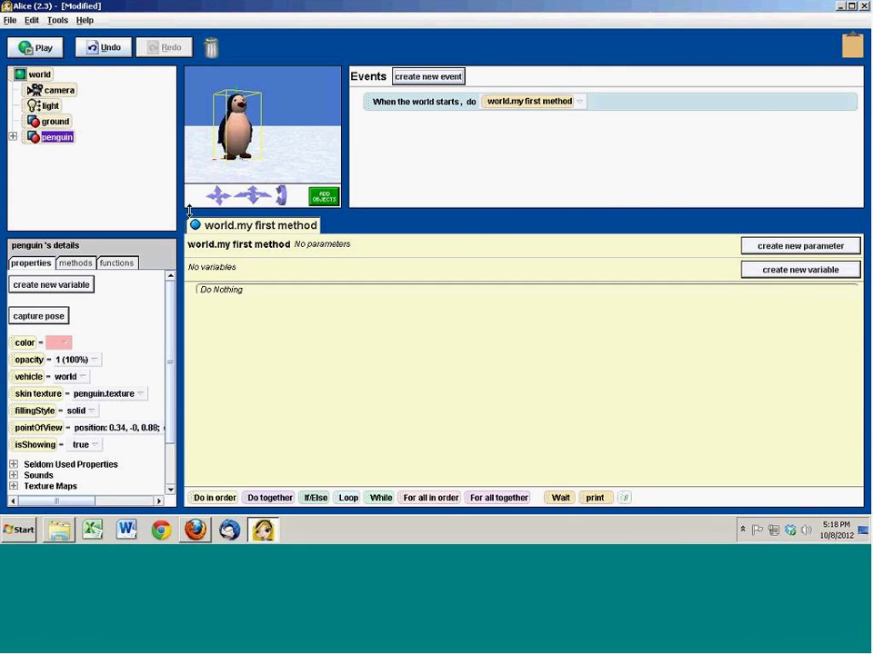
Step: Add the penguin's wing_flap method with times set to 2 to world.my first method and test-play the world
click(75, 263)
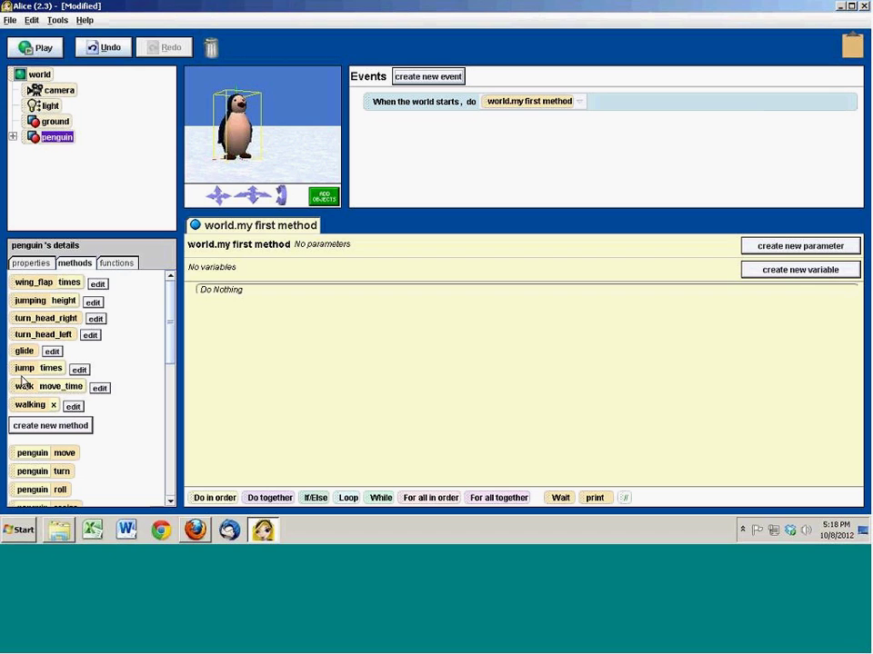
drag(24, 284, 239, 291)
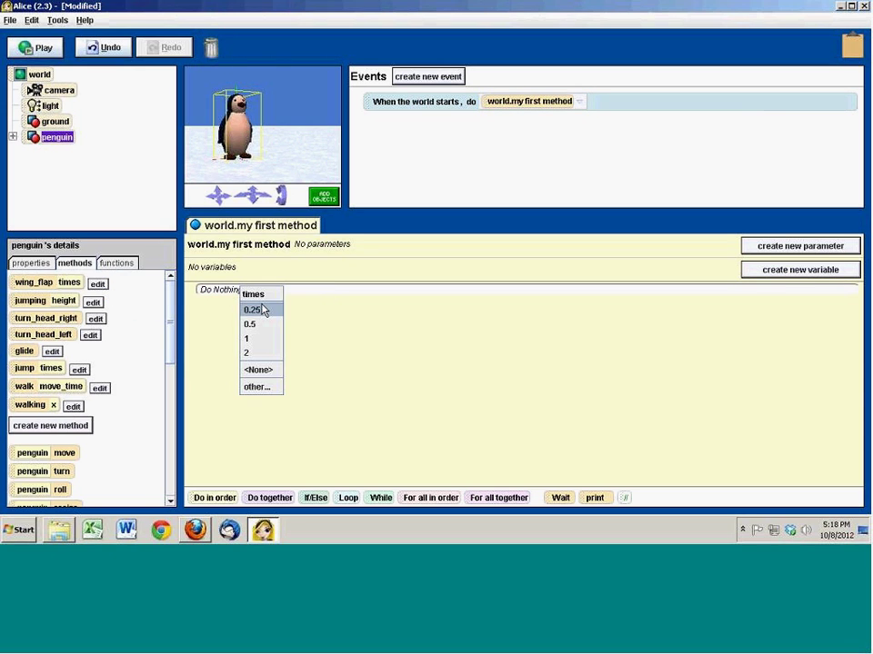
click(255, 354)
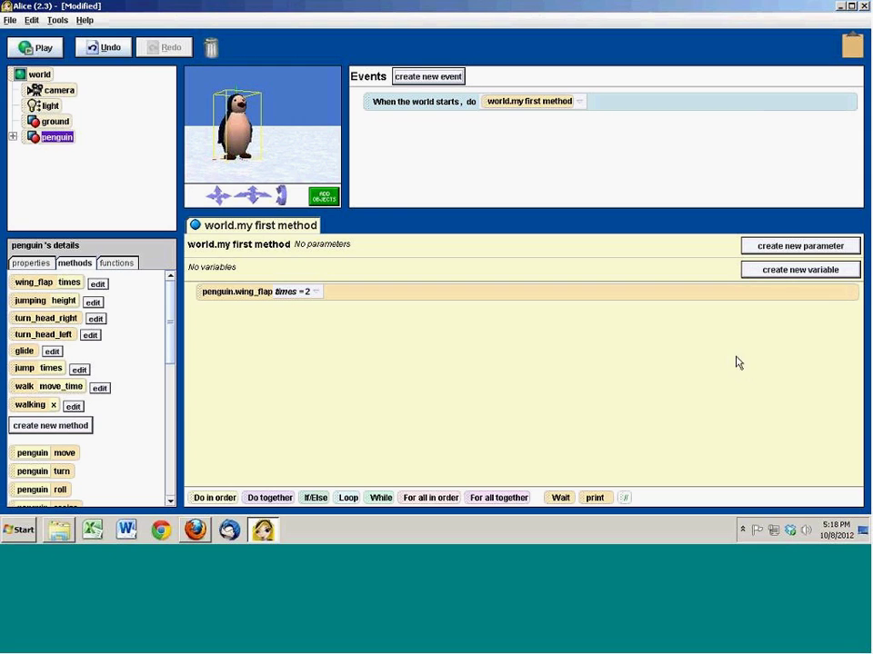
click(40, 48)
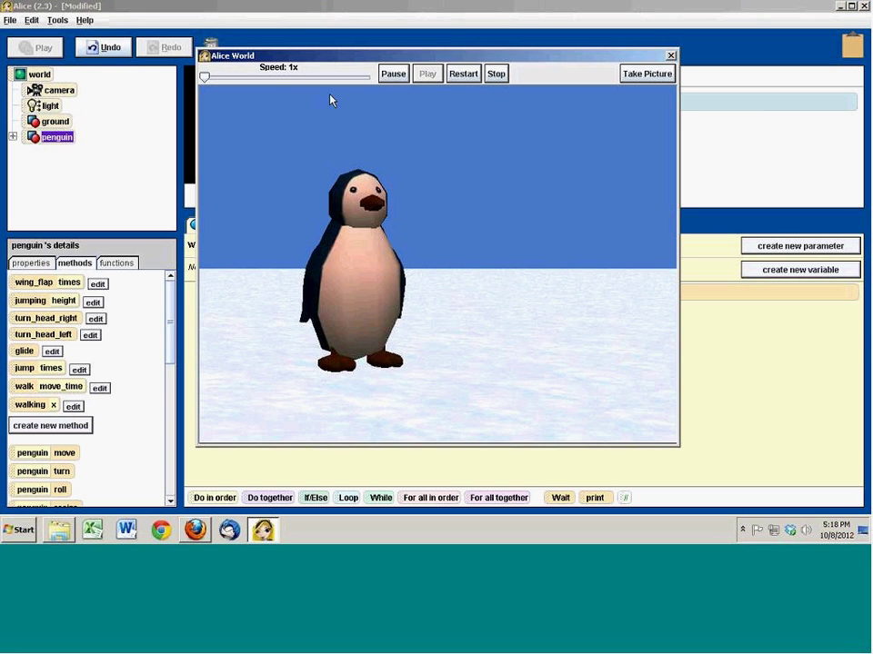
click(496, 74)
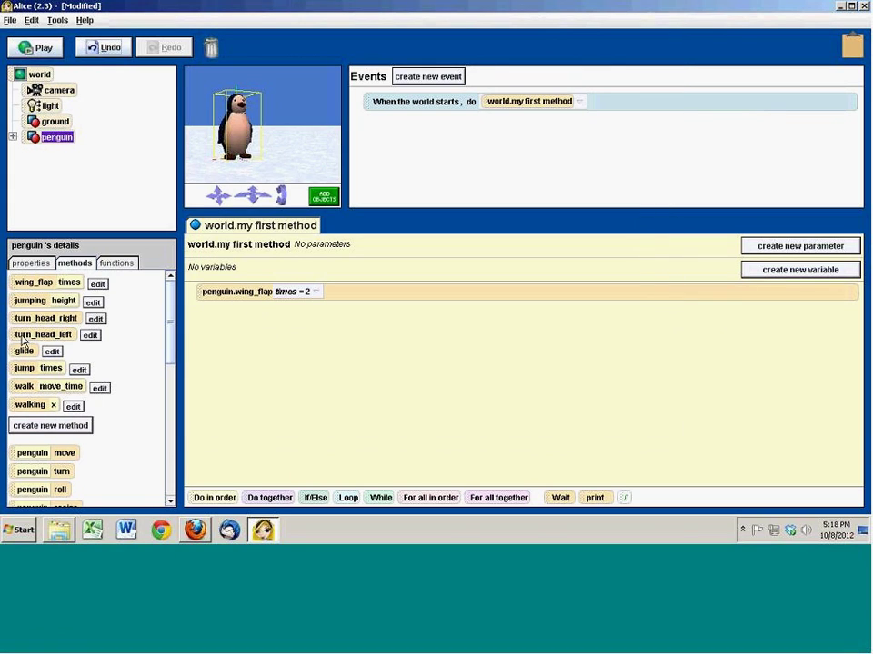
Step: Add the penguin's turn_head_right method below the wing_flap instruction and test-play the world
drag(39, 318, 305, 307)
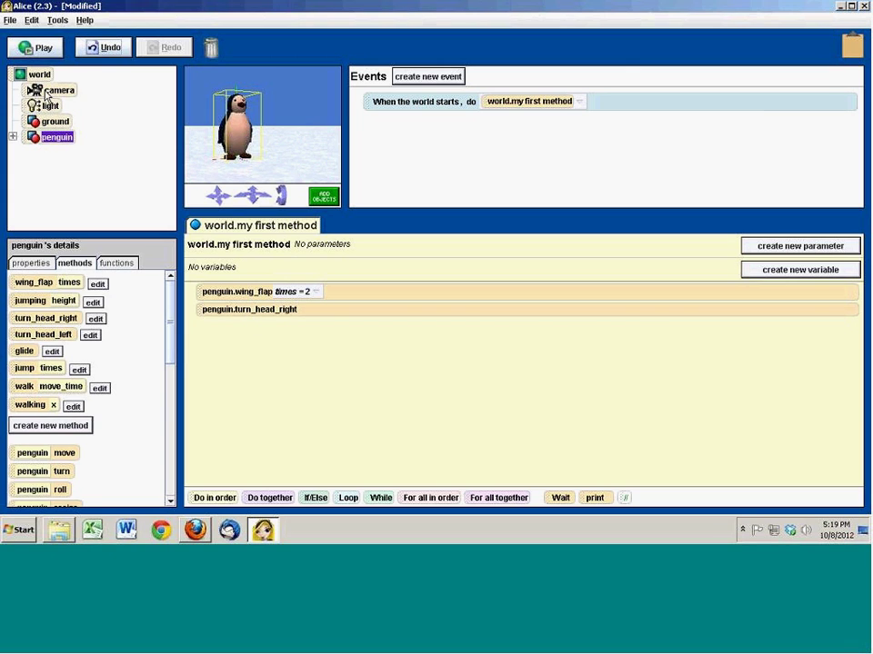
click(39, 49)
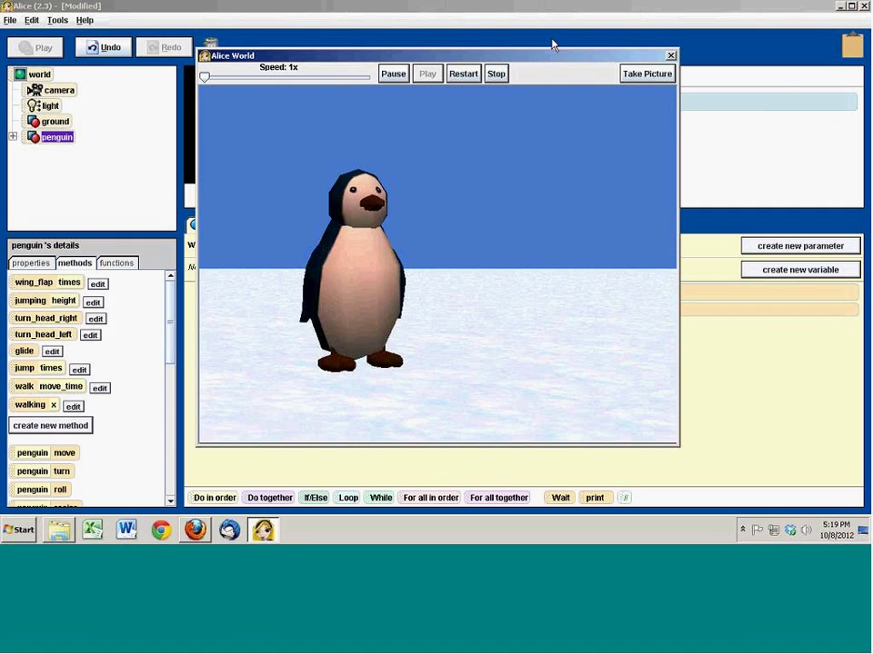
click(671, 55)
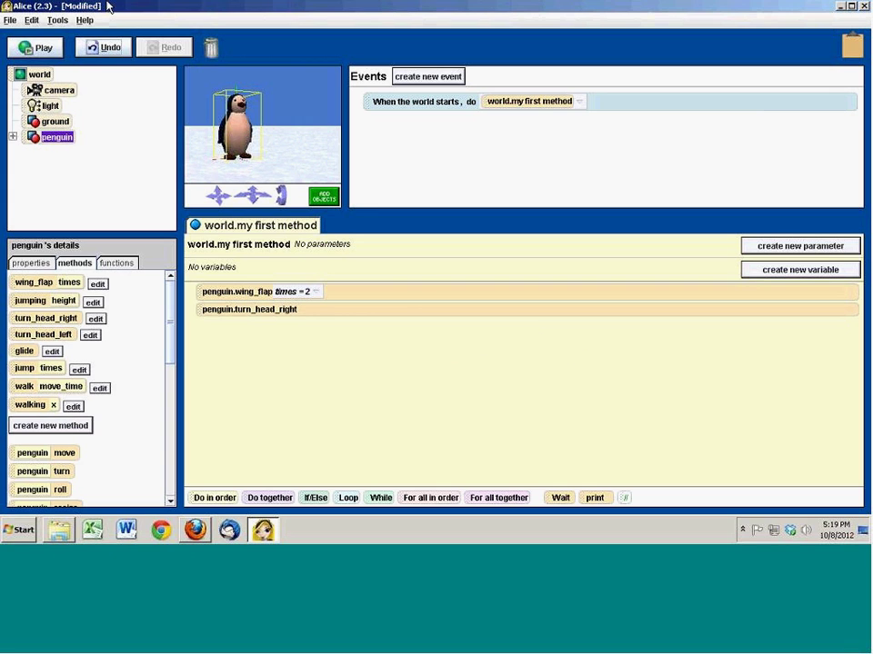
Step: Save the world to the Desktop under the name penguinAnimated
click(10, 21)
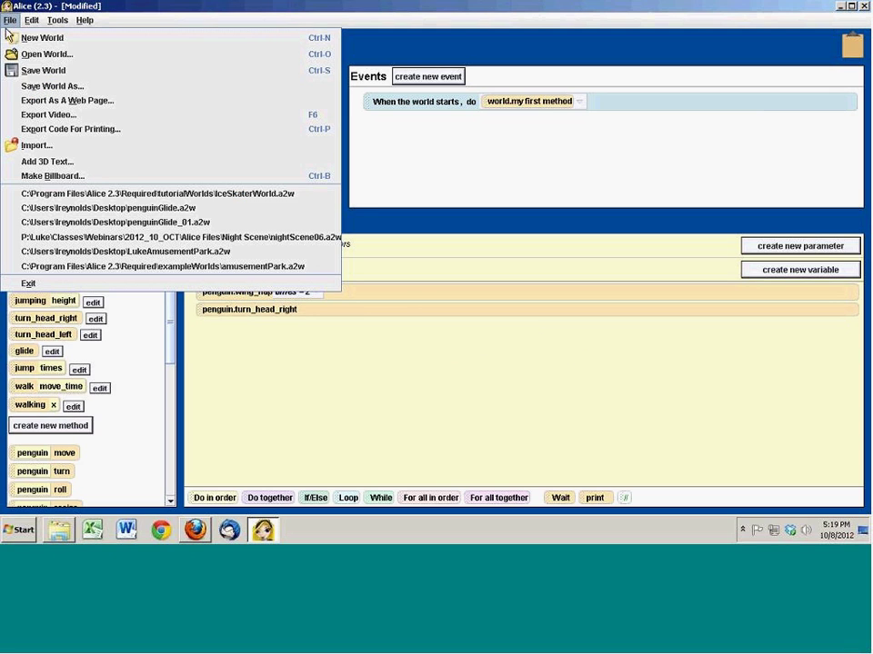
click(43, 87)
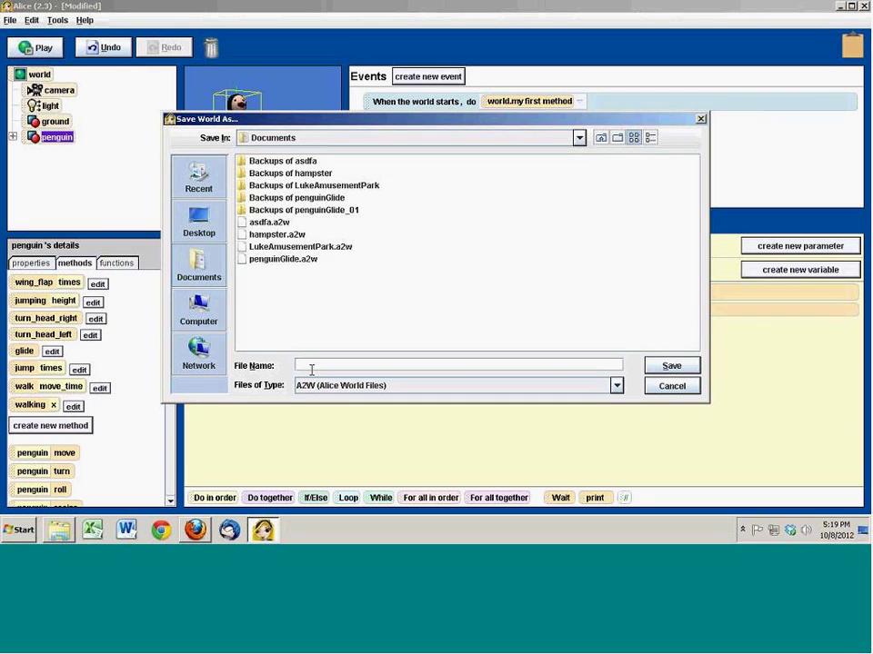
click(578, 137)
scroll(284, 211, up, 2)
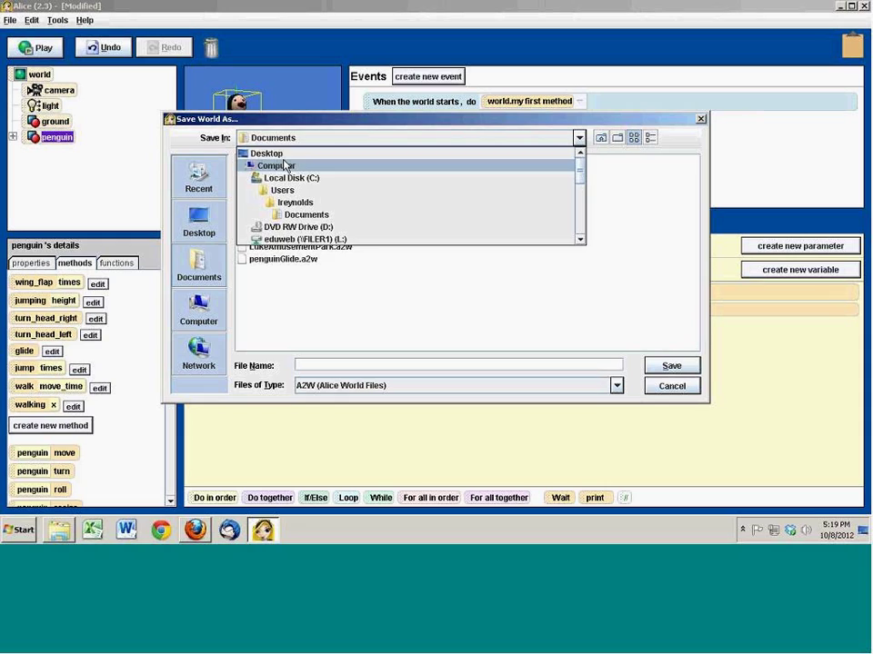
click(289, 152)
click(381, 367)
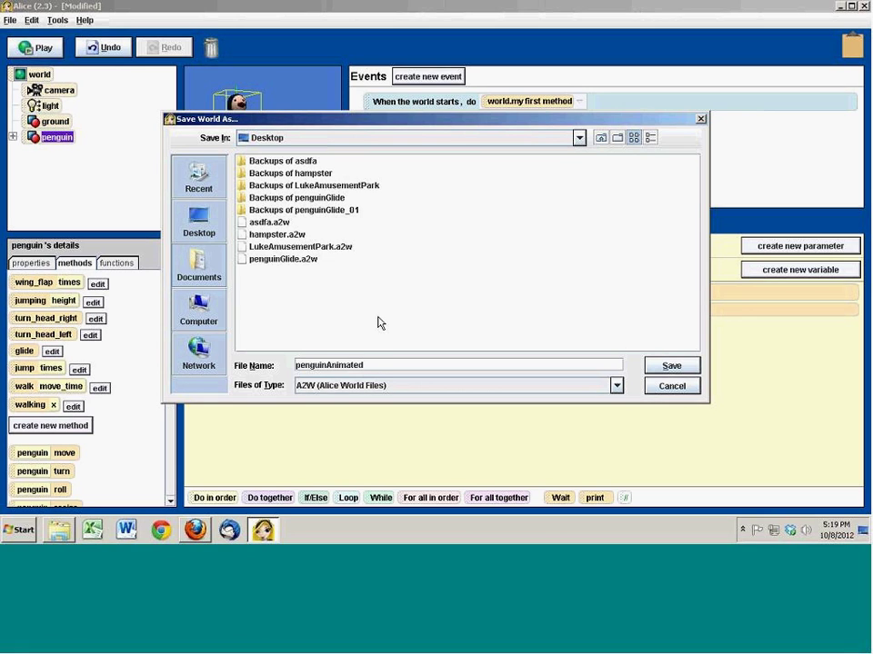
click(684, 369)
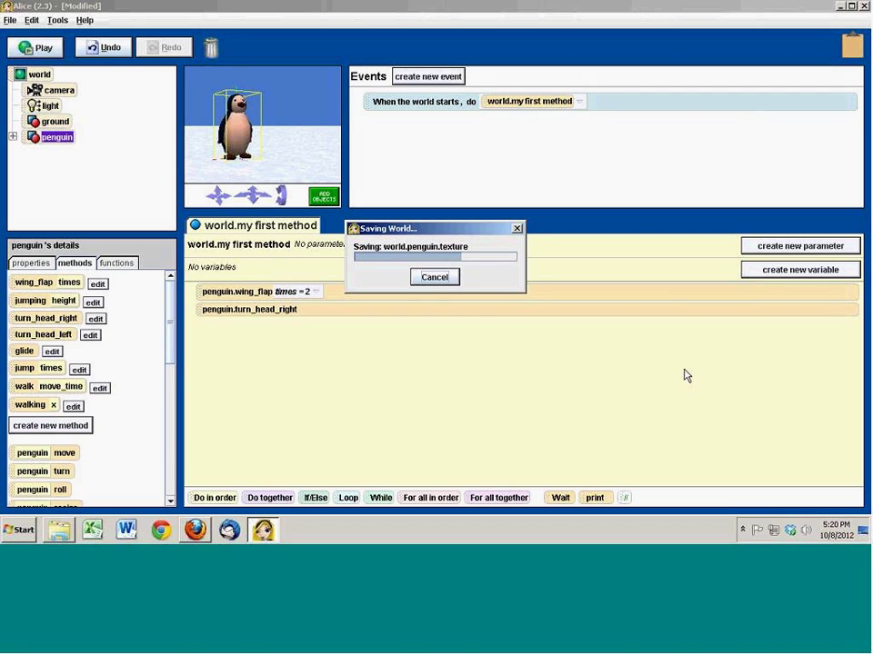
Step: Open the video export window for the saved penguin world
click(10, 20)
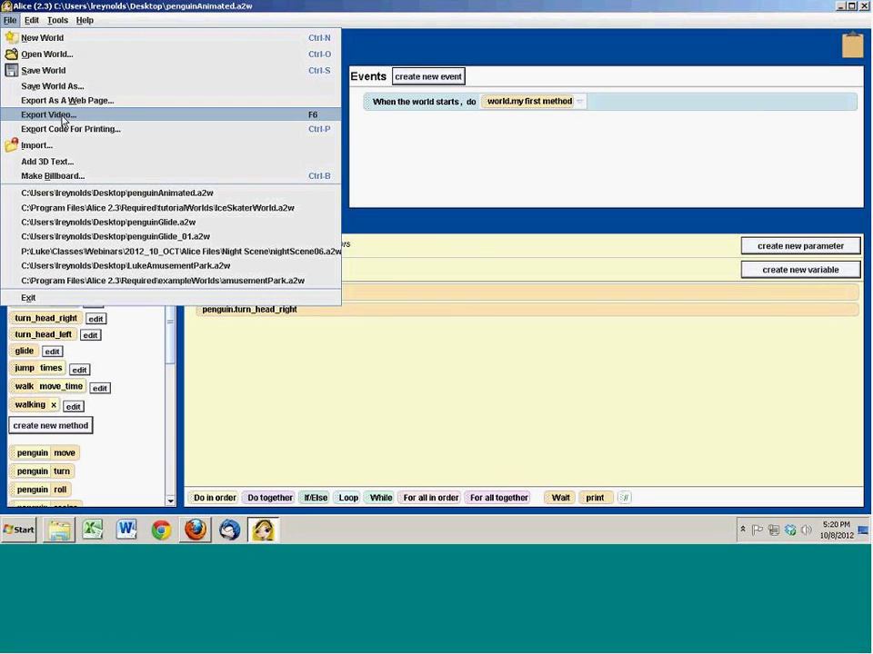
click(383, 416)
click(10, 20)
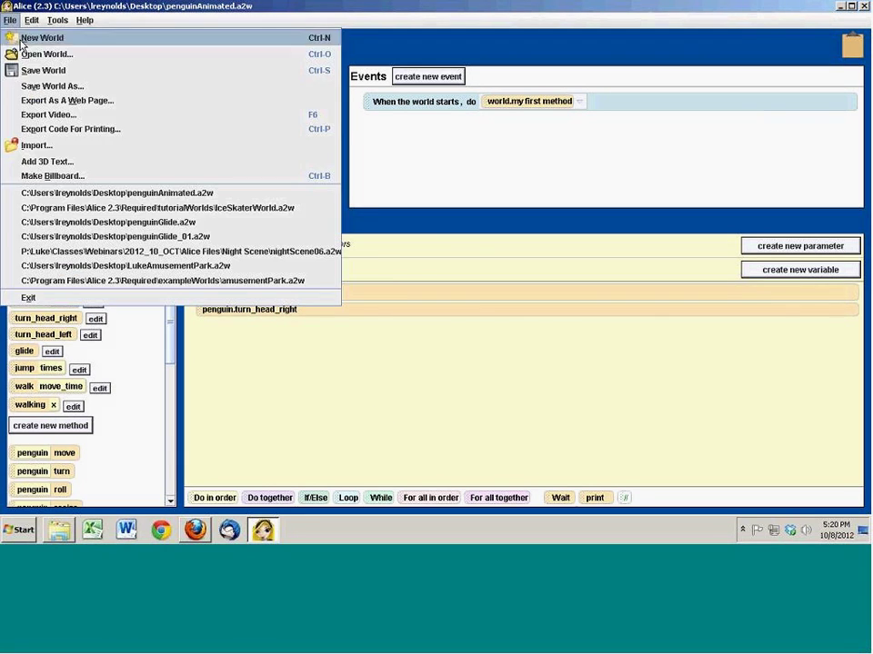
click(52, 118)
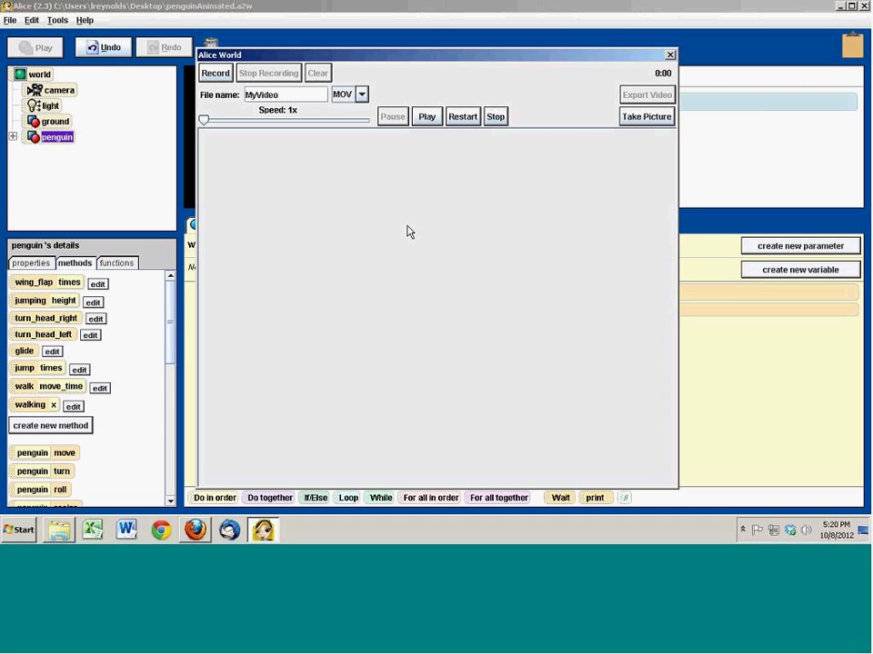
Step: Preview the penguin animation in the export window by trying the restart, play and stop controls
click(463, 117)
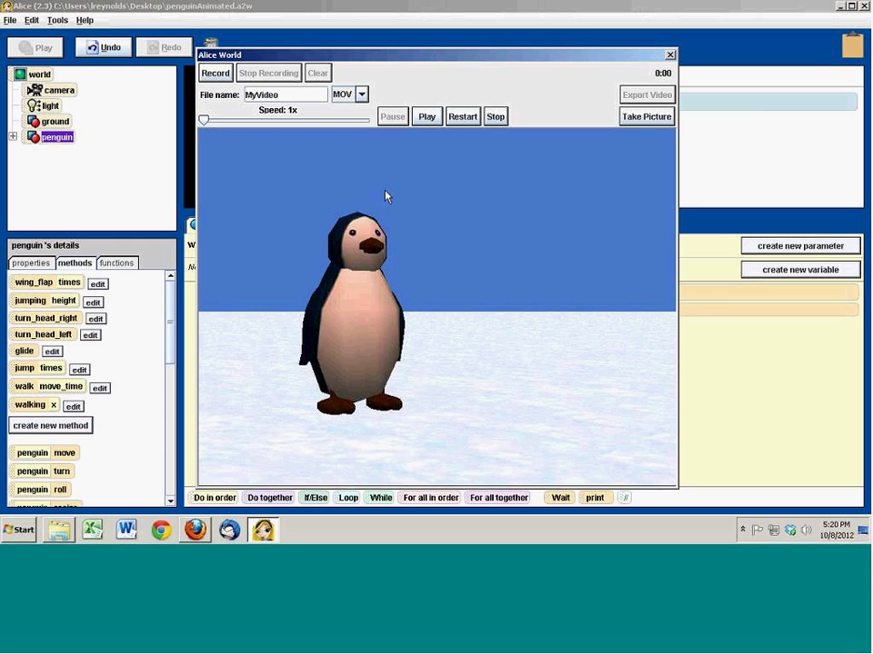
click(429, 117)
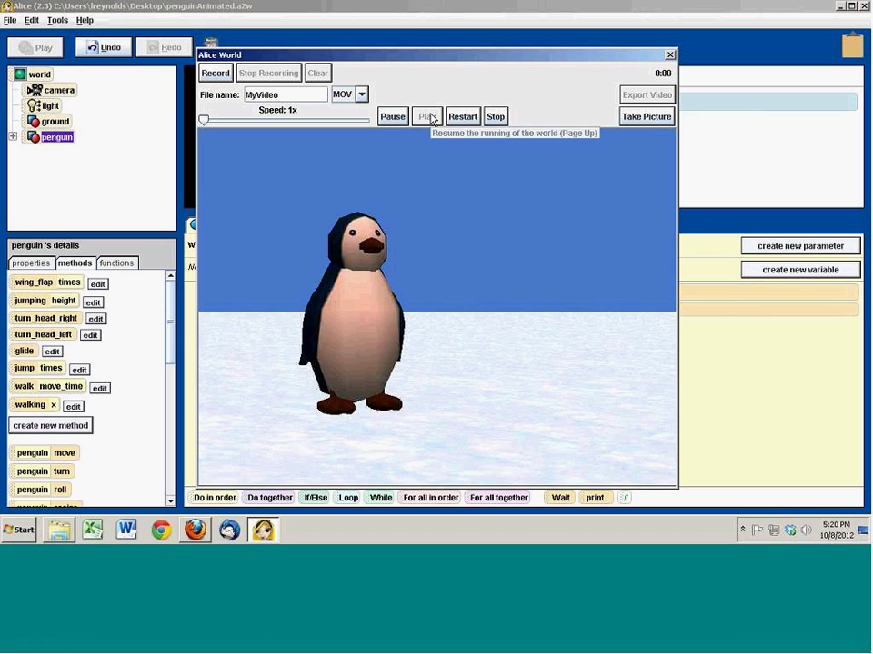
click(475, 117)
click(498, 117)
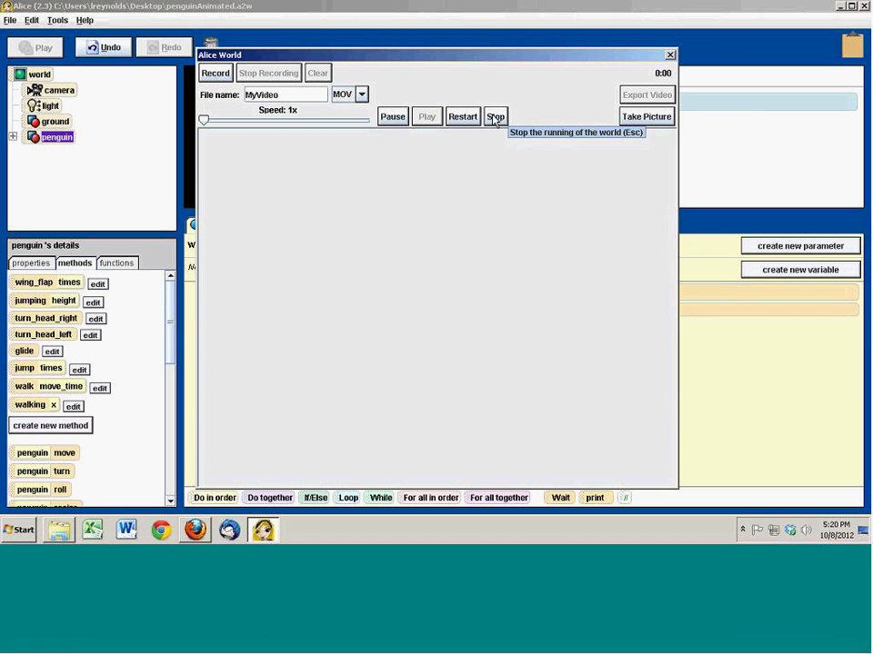
click(461, 119)
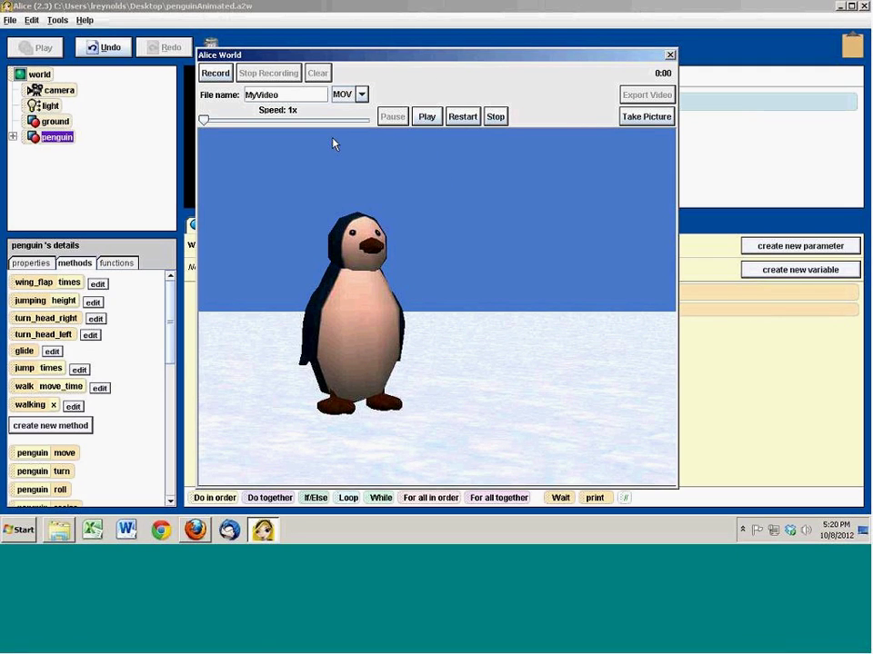
Step: Set the video's file name to PenguinVideo
click(282, 95)
drag(248, 94, 317, 89)
text(PenguinVideo)
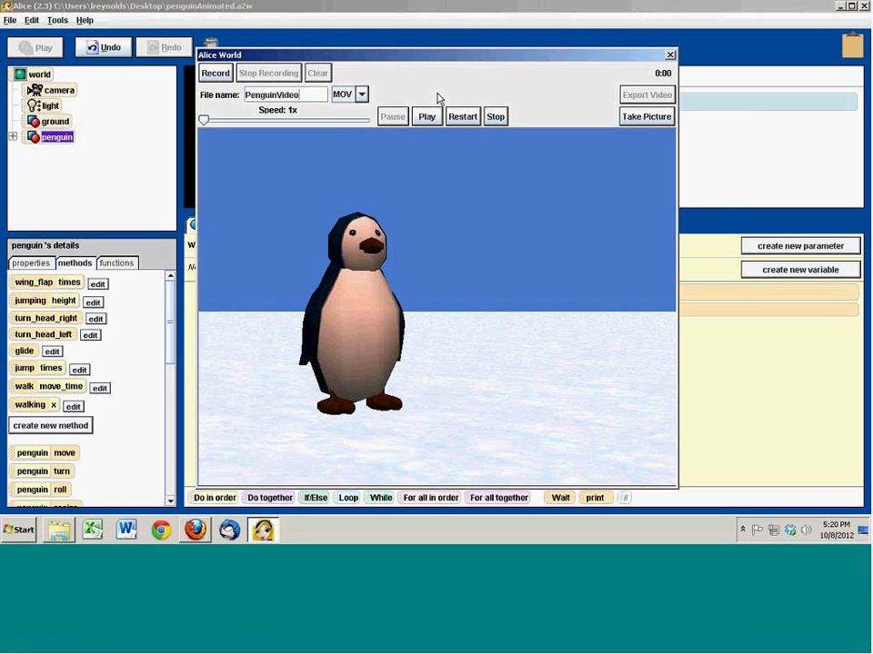
Step: Record the penguin animation and export it as a MOV video, then leave the export window
click(215, 74)
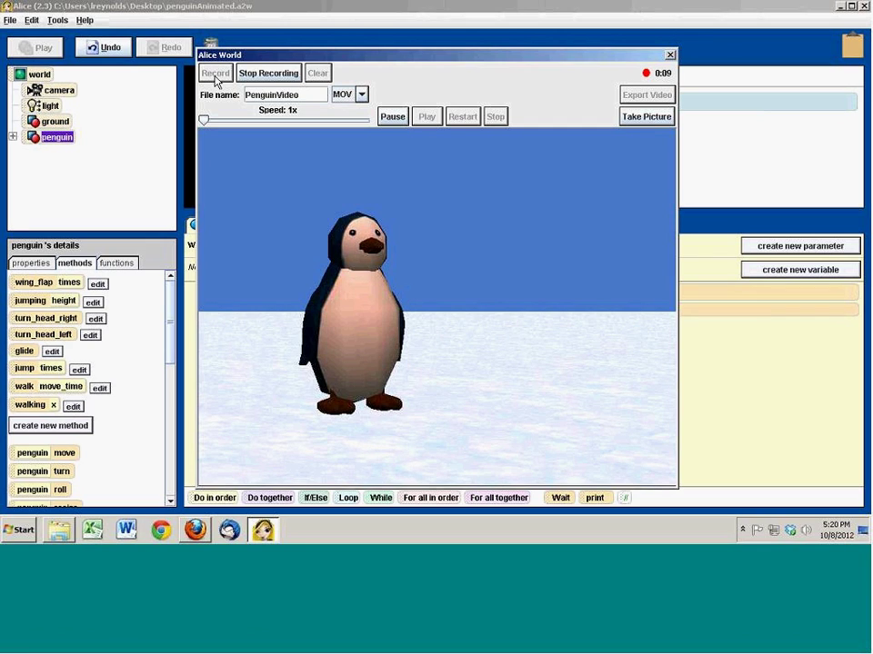
click(285, 74)
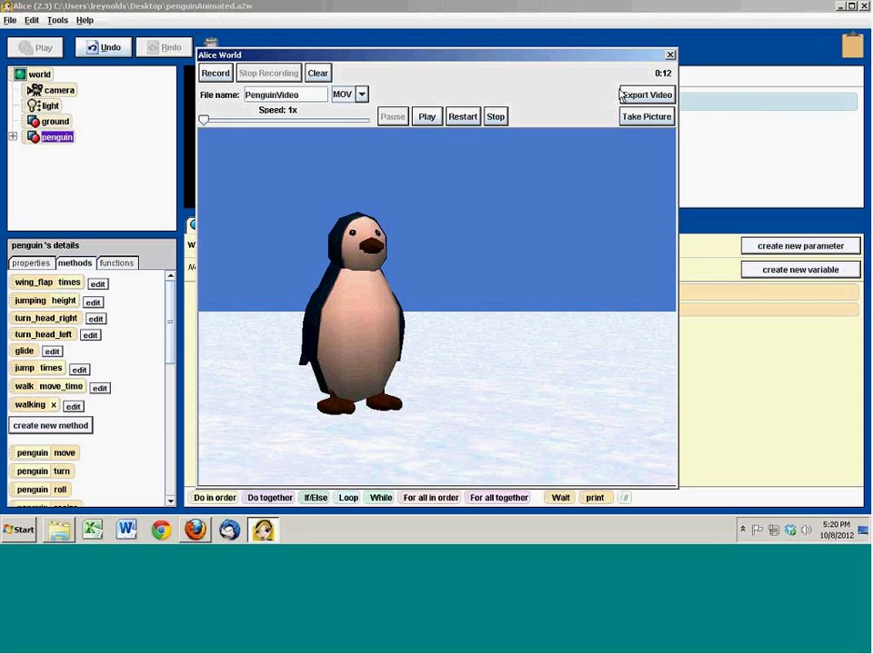
click(655, 97)
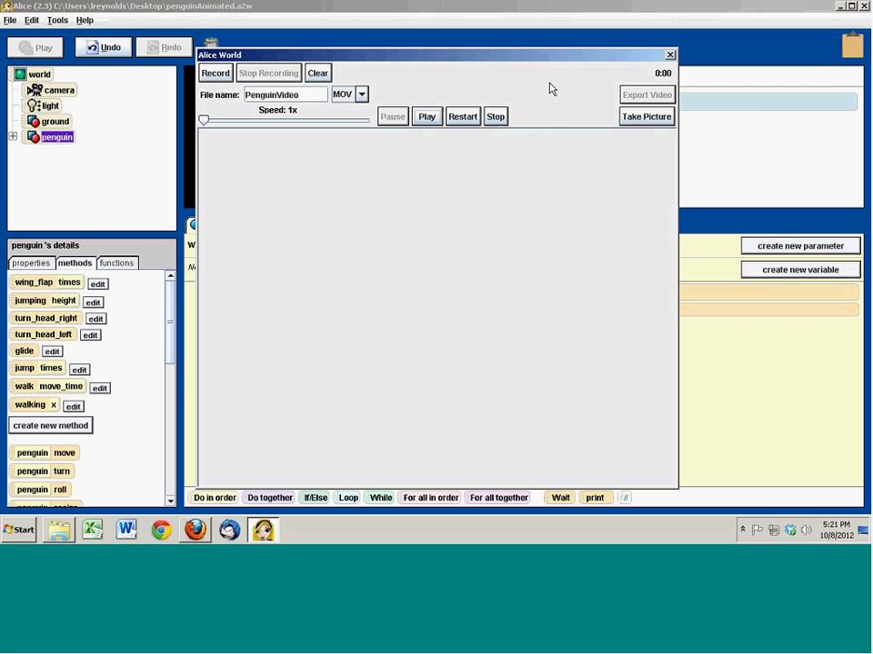
click(497, 117)
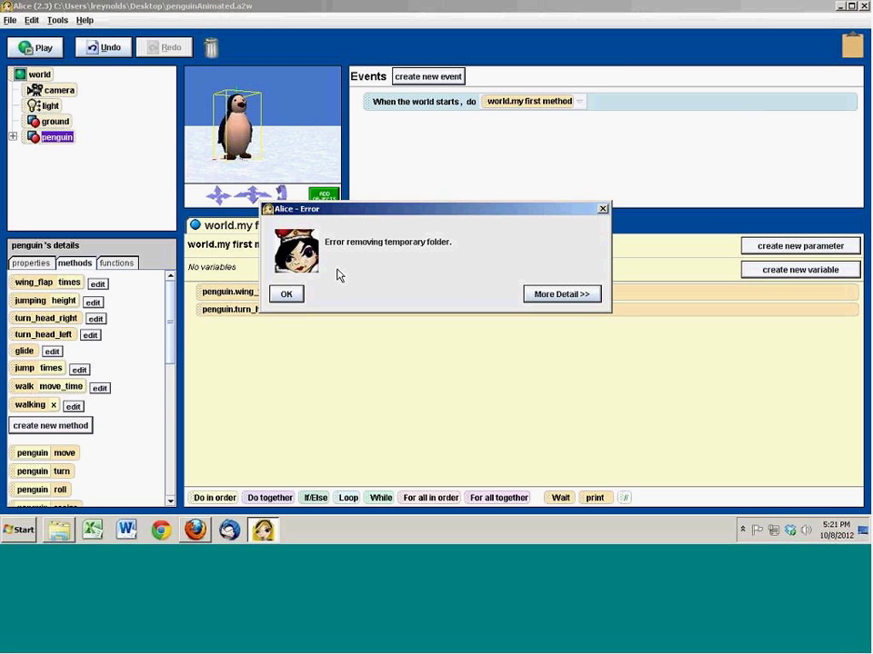
click(292, 297)
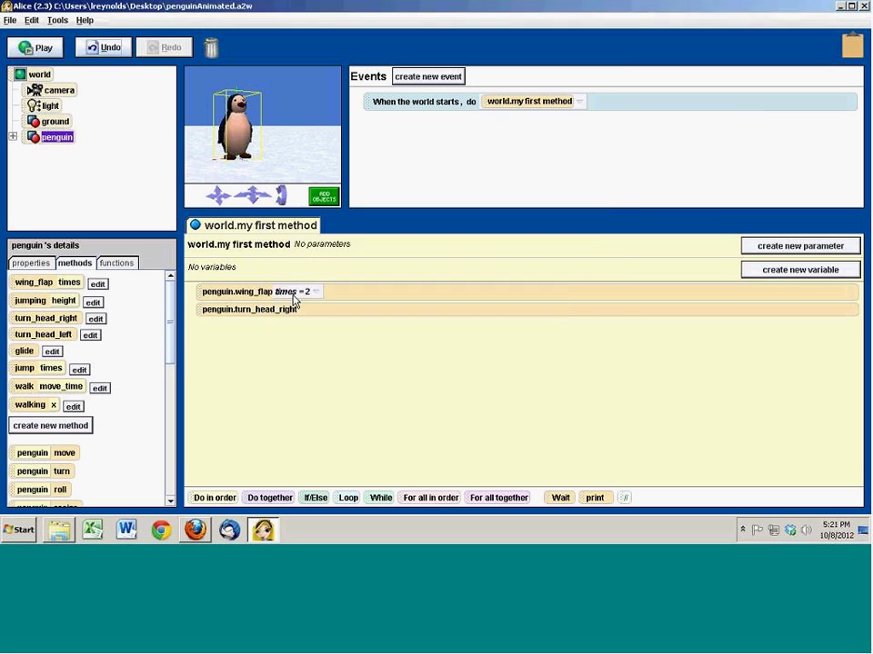
Step: Minimize the penguin world and open MyVideo.mov from the desktop in the QuickTime player
click(842, 6)
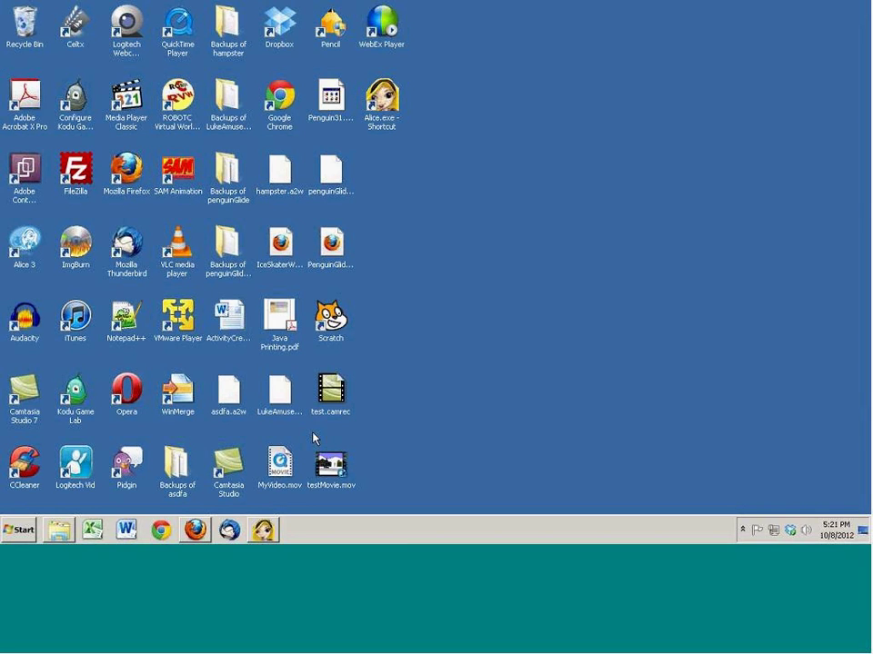
click(284, 475)
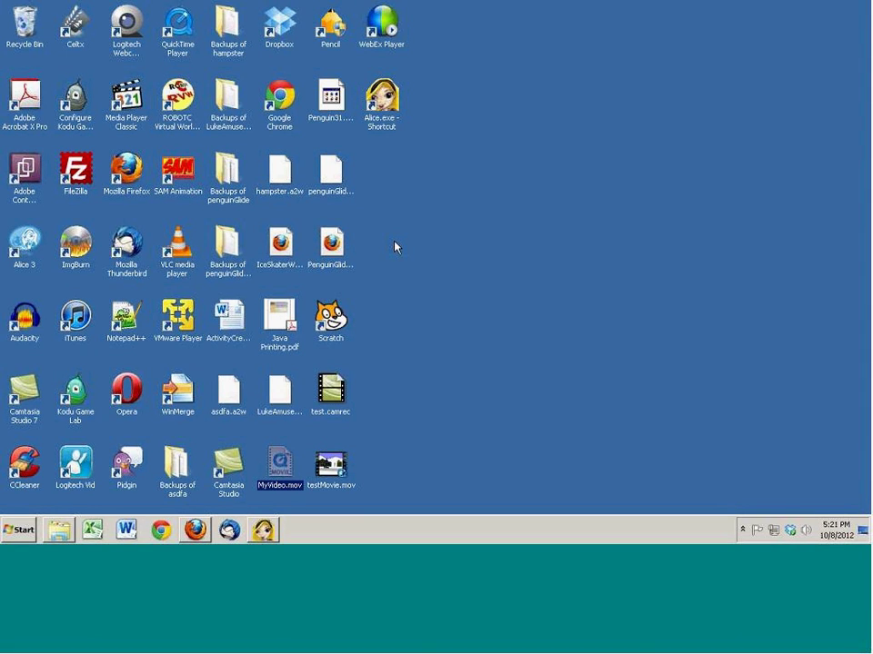
mouse_move(295, 456)
click(485, 433)
click(277, 466)
double_click(285, 459)
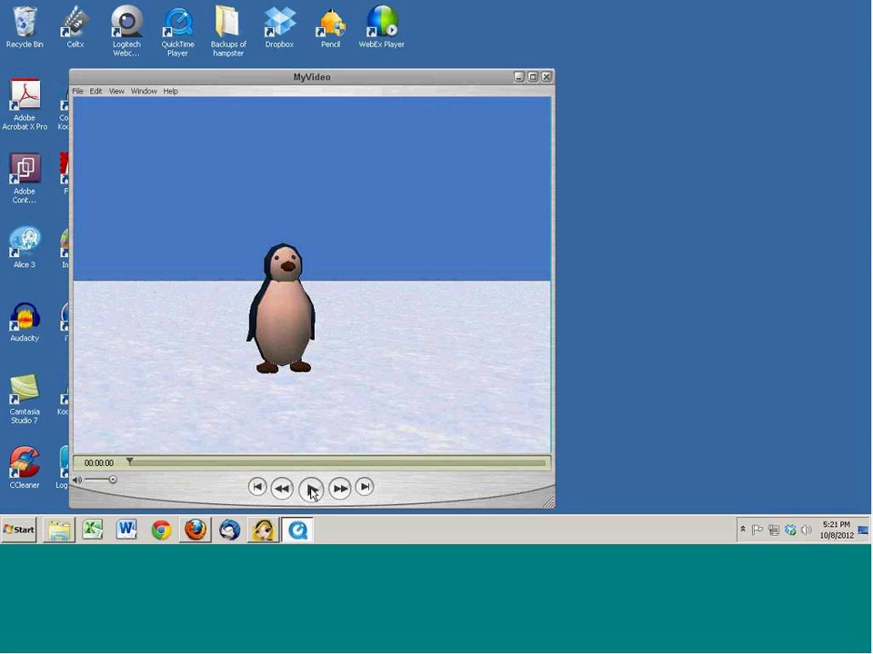
Step: Play MyVideo.mov, rewind it to the start and play it again, then close the player
click(312, 491)
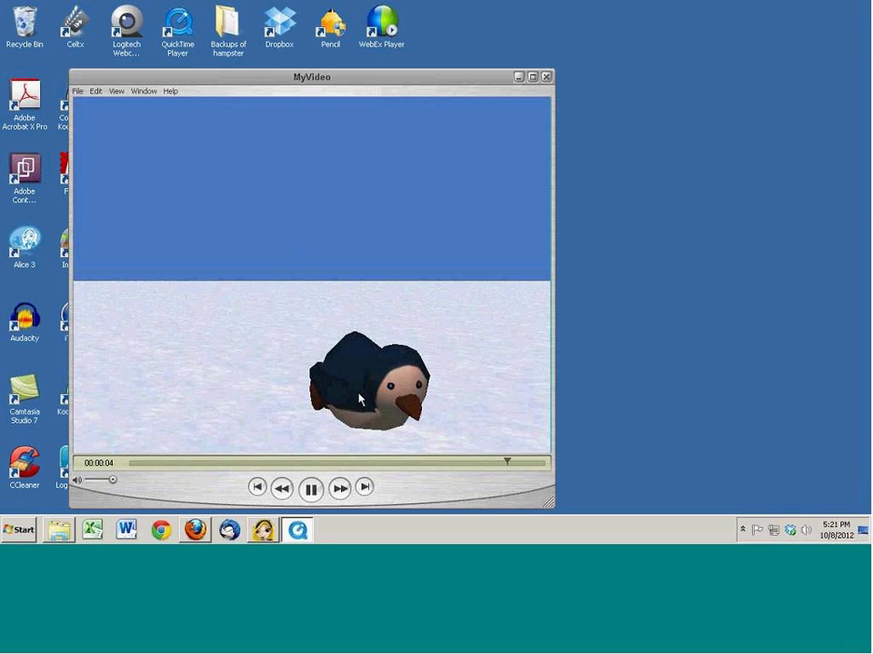
click(256, 489)
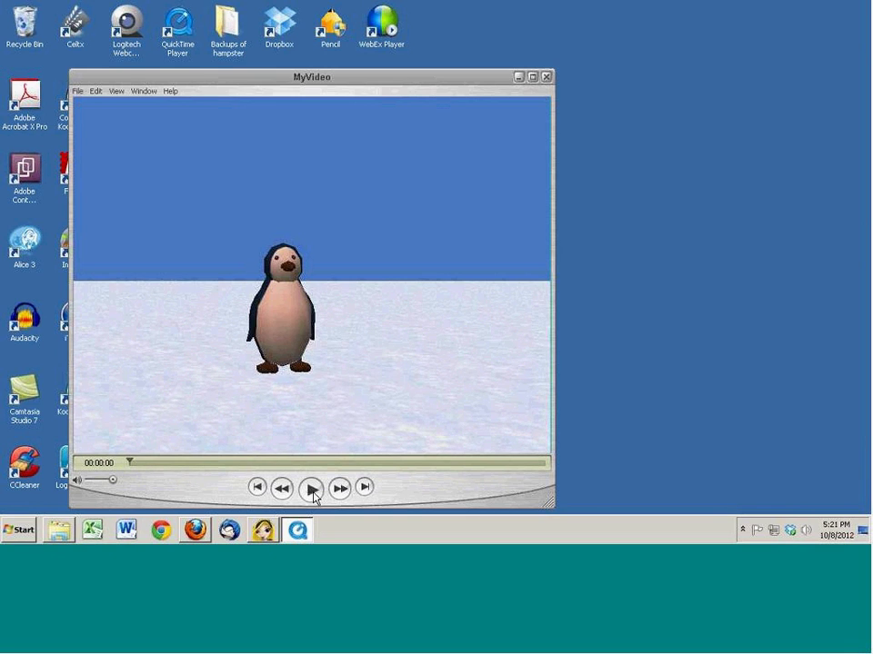
click(312, 492)
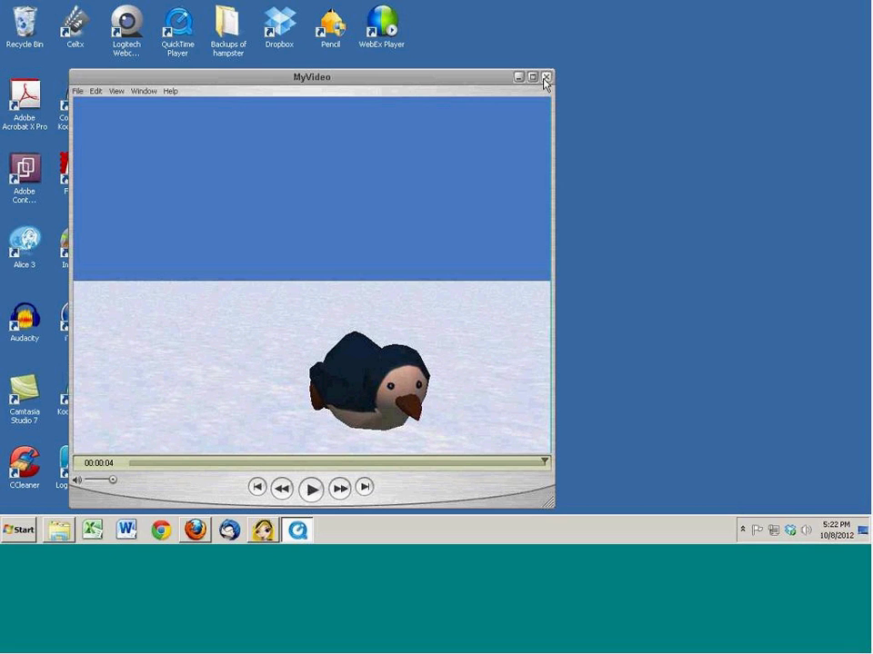
click(545, 79)
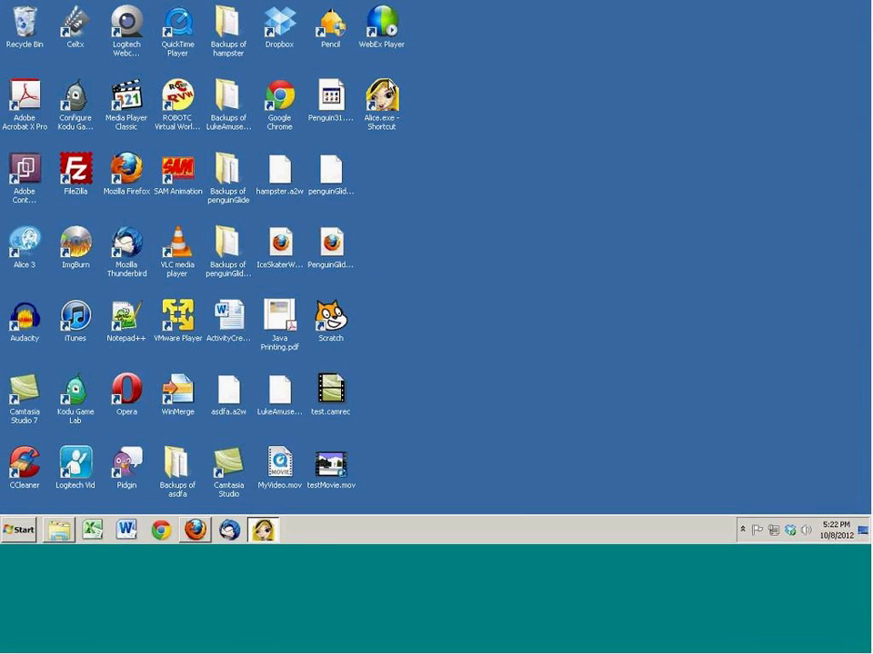
click(263, 530)
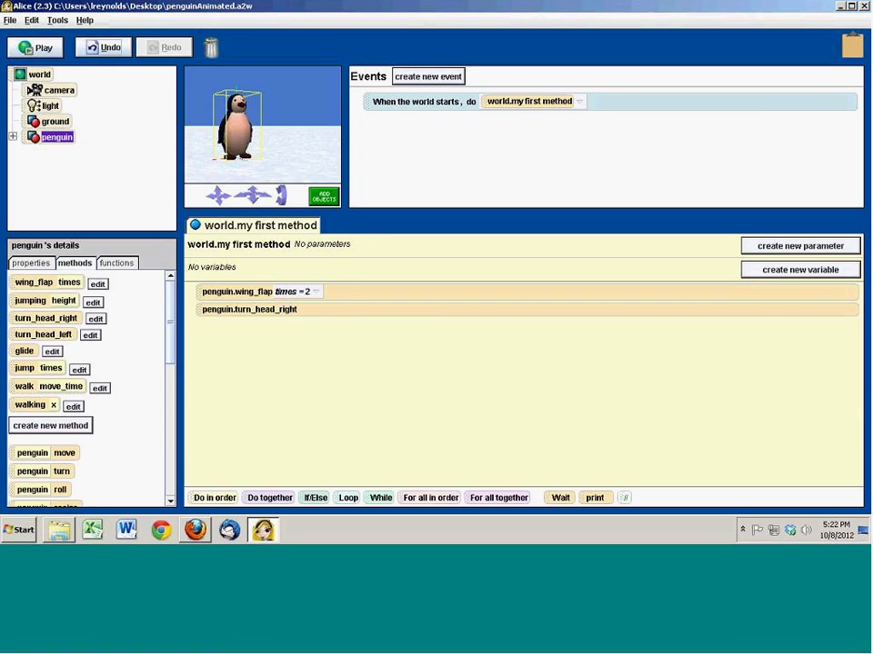
click(10, 19)
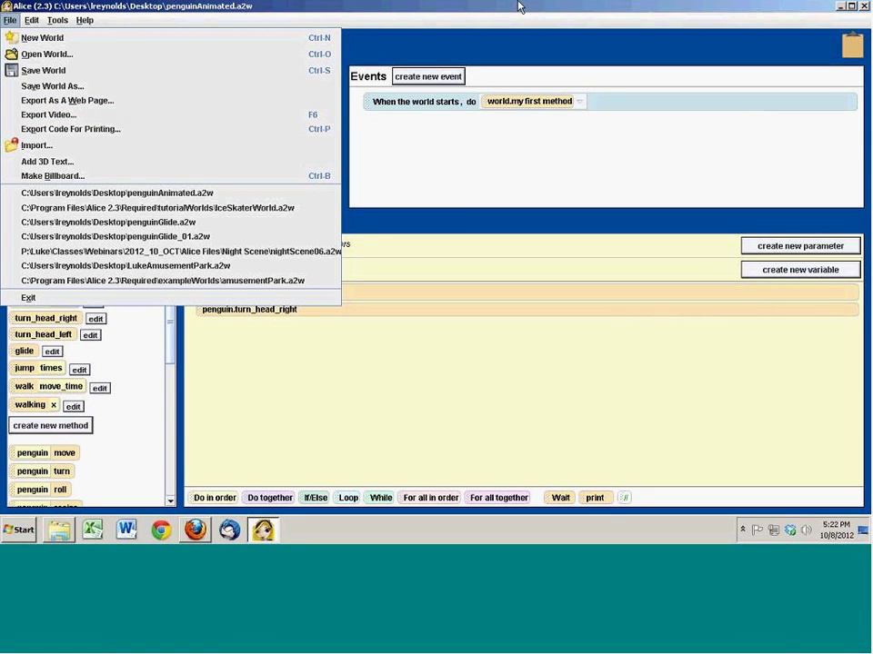
click(586, 6)
click(839, 8)
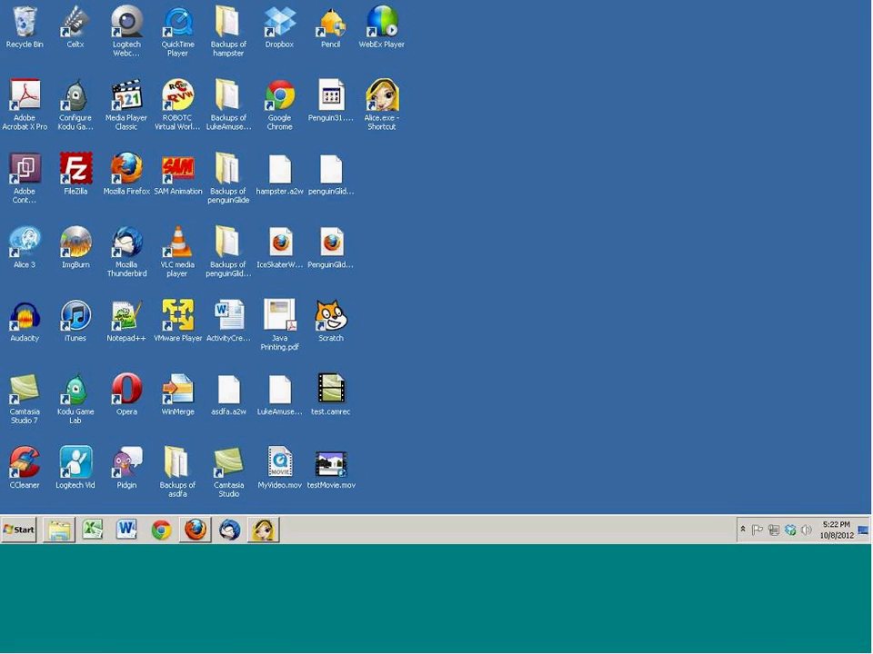
mouse_move(199, 537)
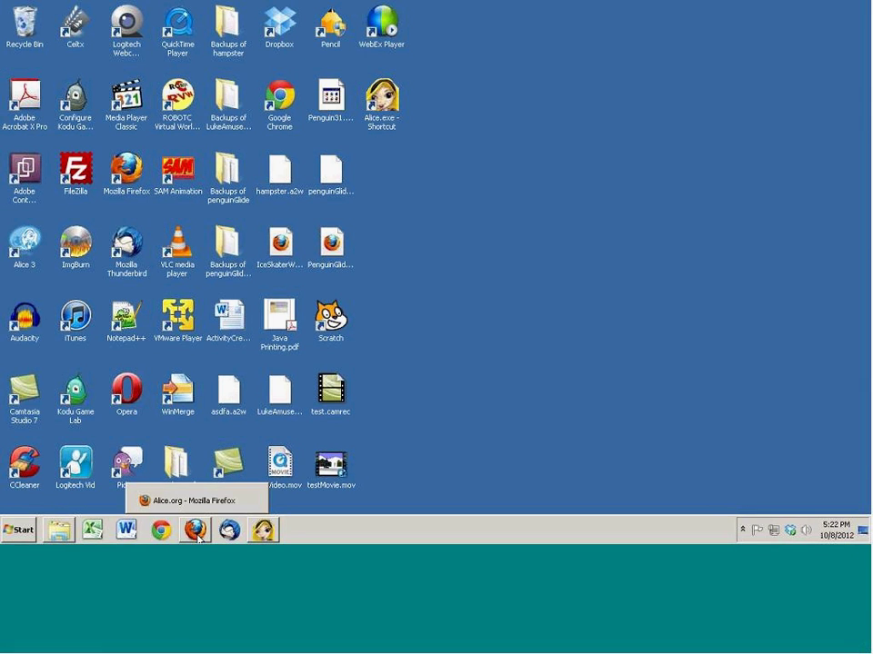
click(191, 500)
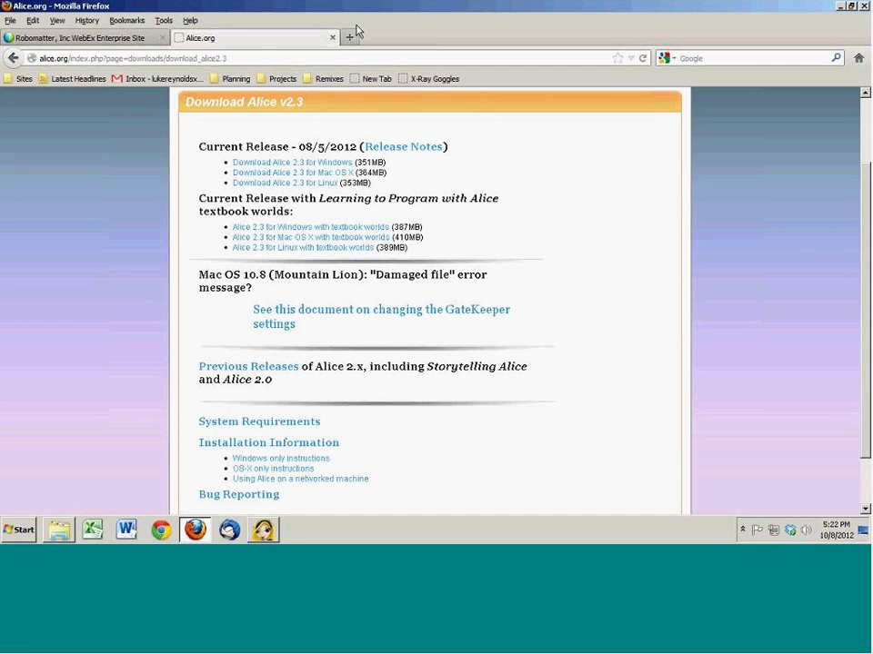
click(322, 56)
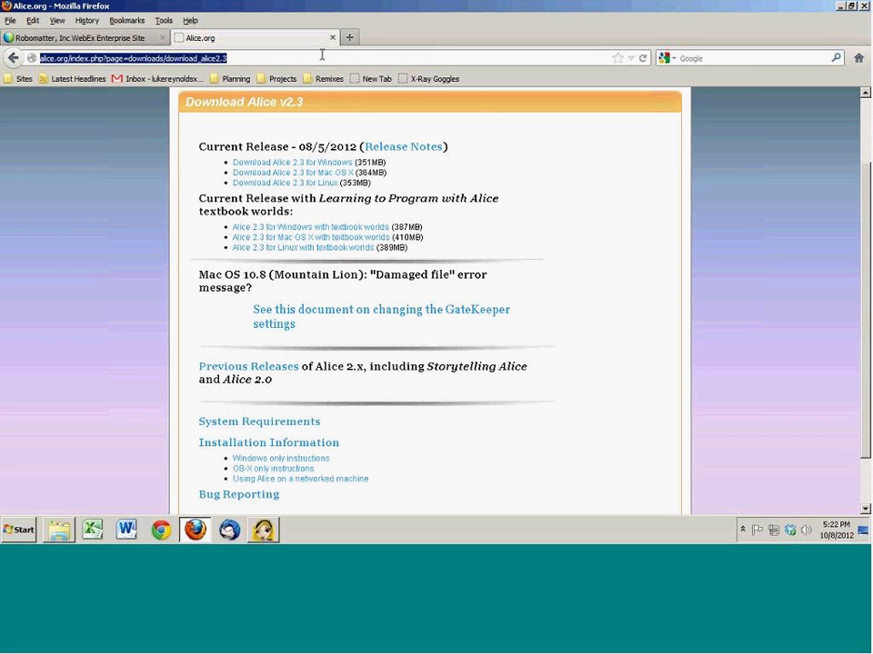
text(youtube.com/)
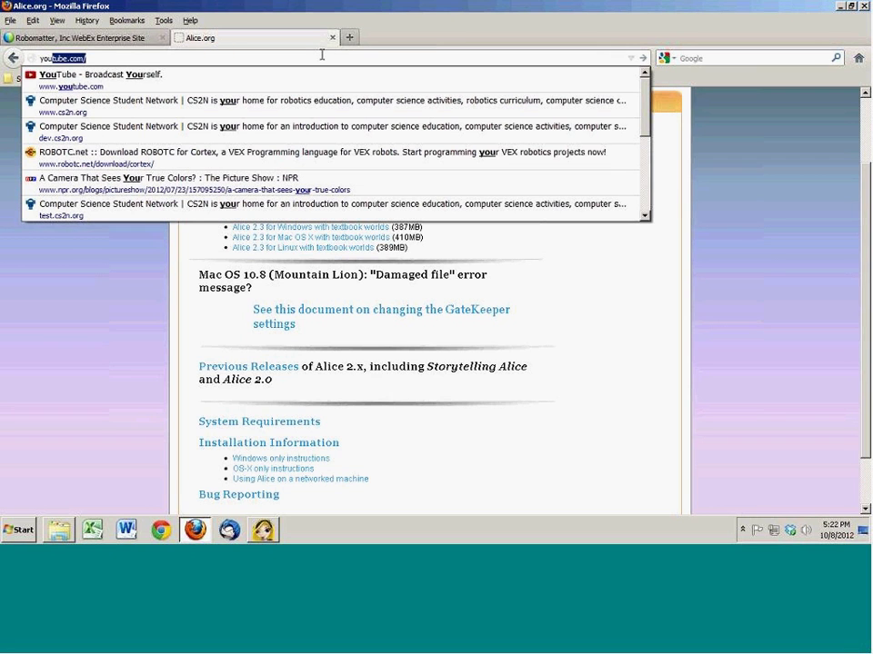
key(Down)
key(Return)
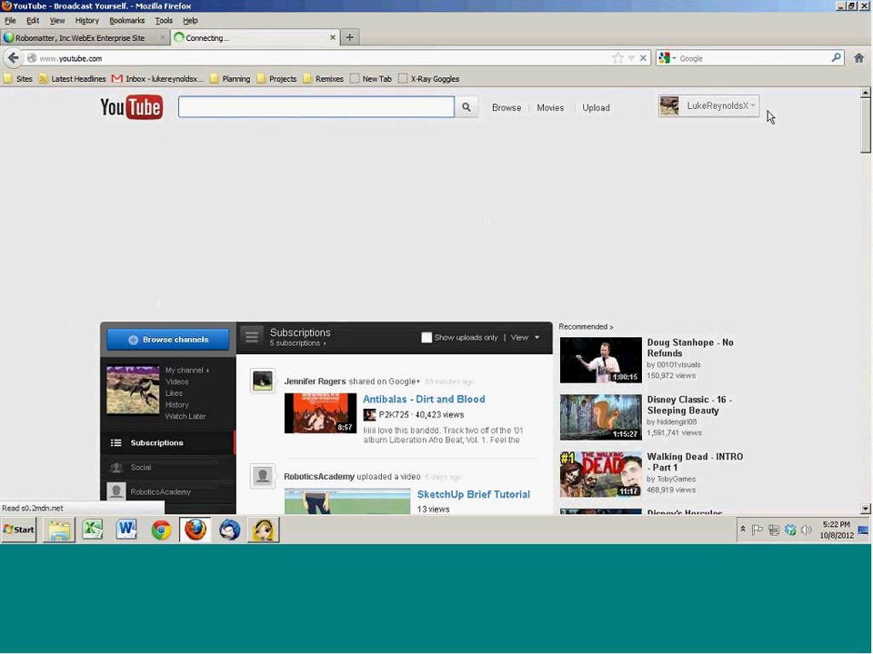
Step: Sign out of the current YouTube account and sign in with the already filled-in account credentials
click(752, 109)
click(670, 224)
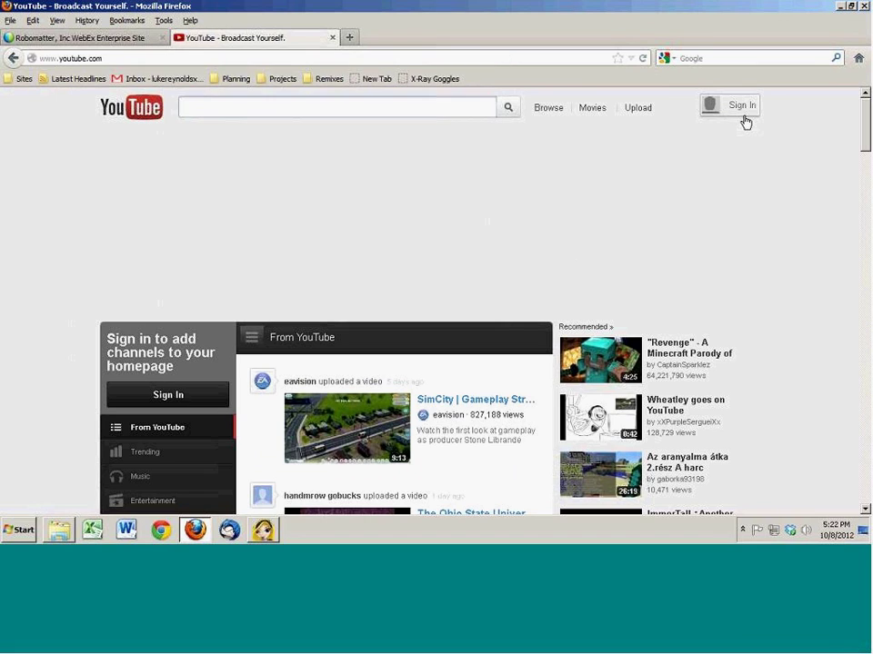
click(745, 107)
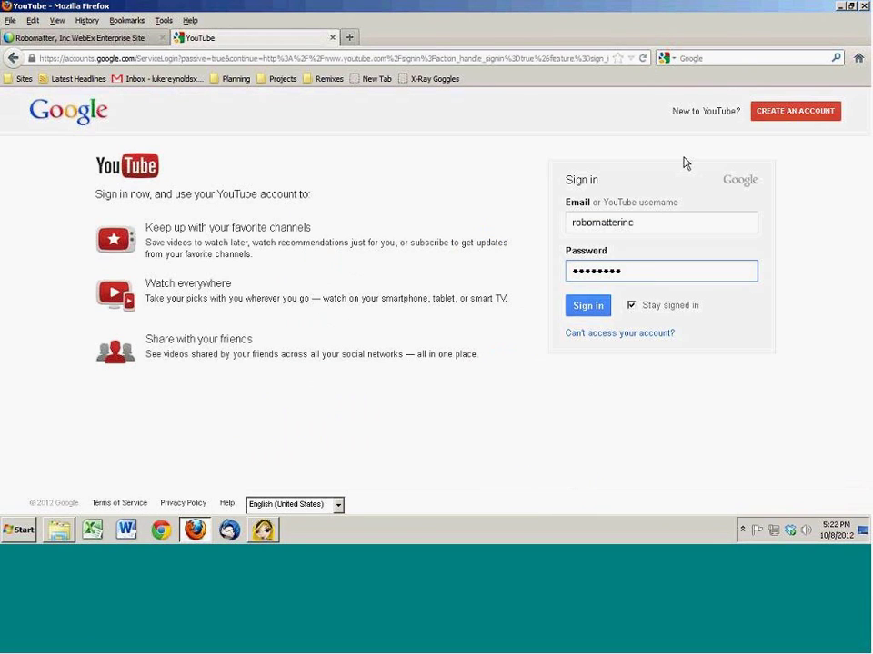
click(575, 306)
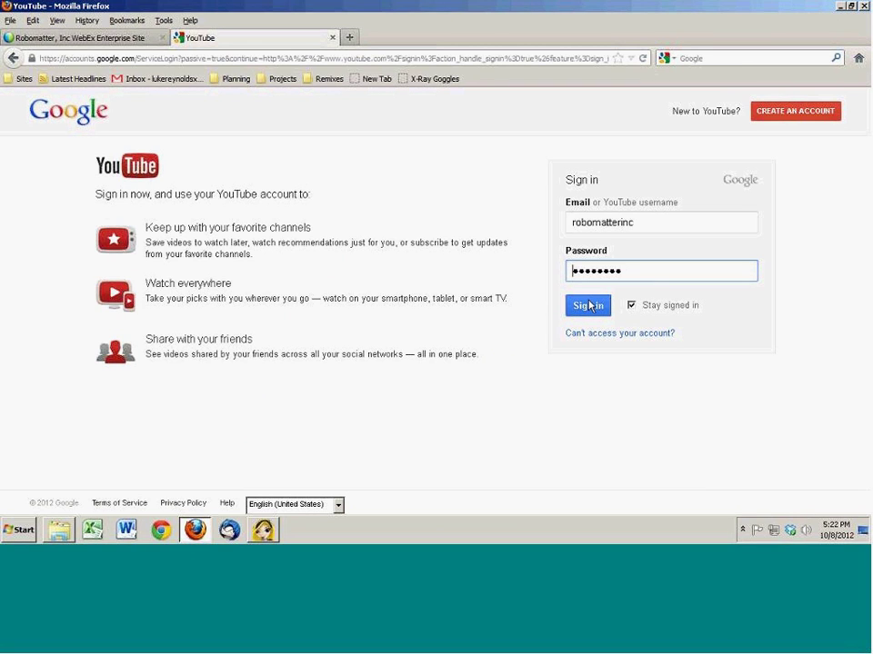
click(584, 311)
click(575, 313)
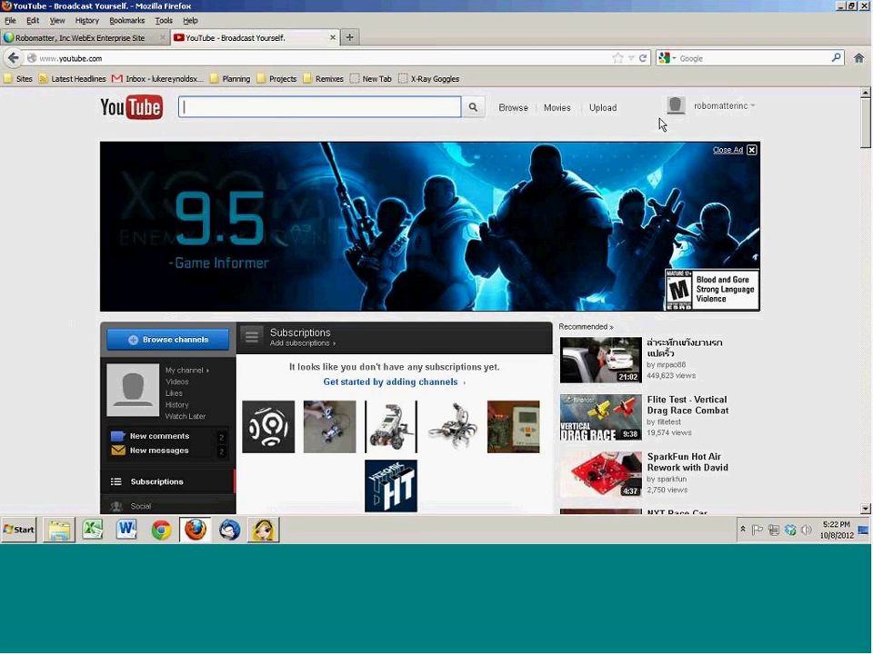
Step: Upload PenguinVideo.mov from the desktop to YouTube
click(600, 111)
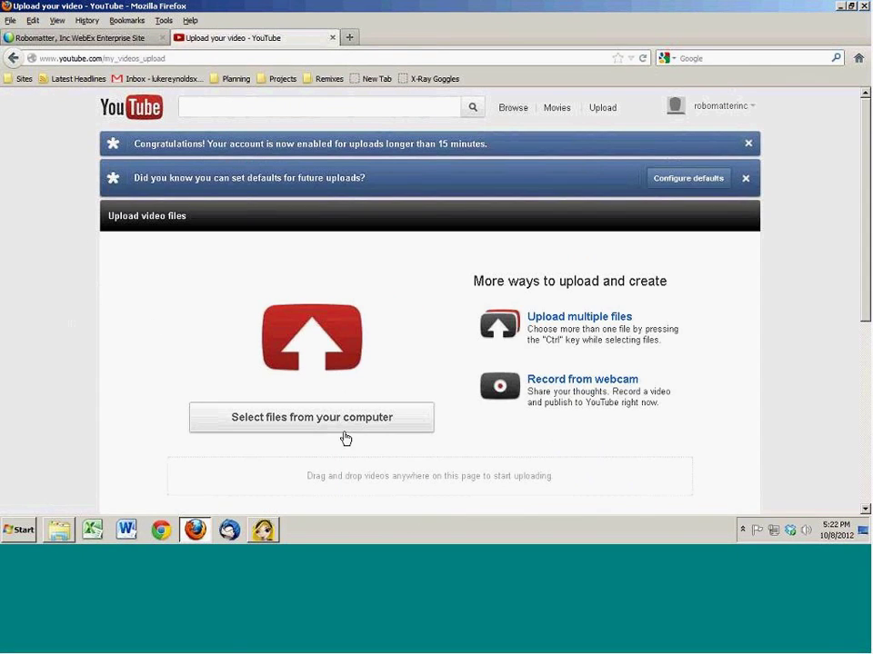
click(345, 423)
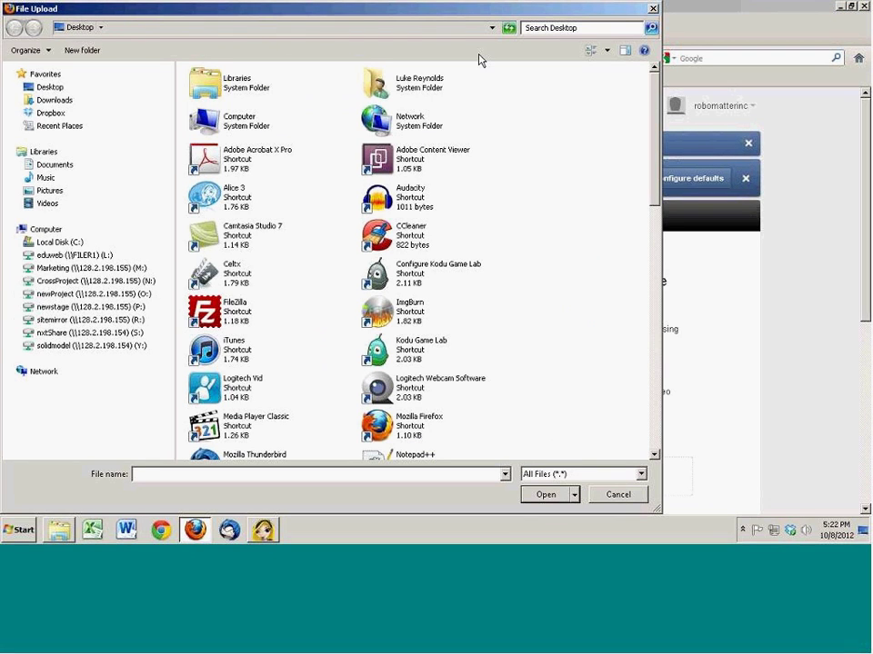
drag(649, 180, 639, 445)
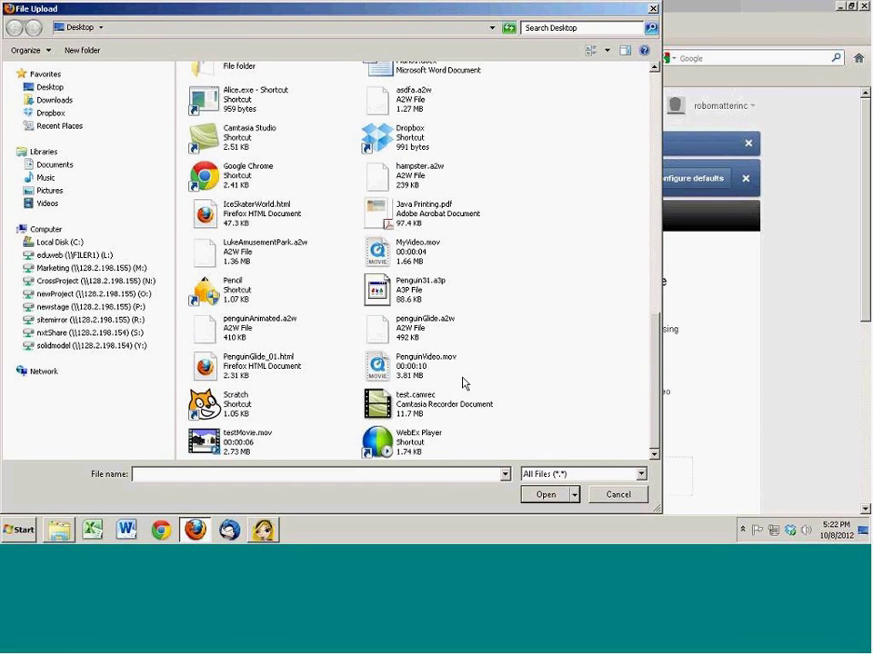
click(411, 371)
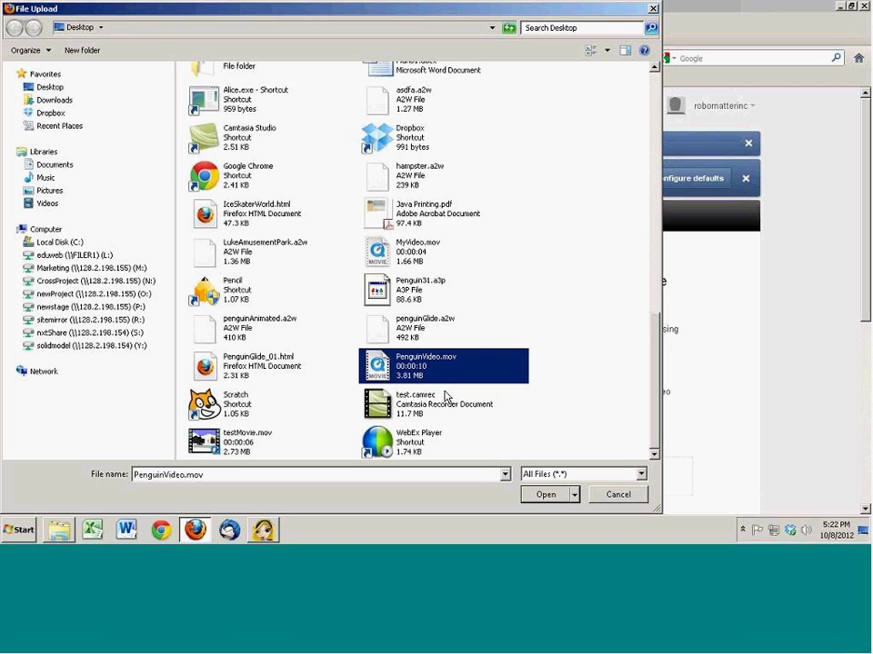
click(545, 495)
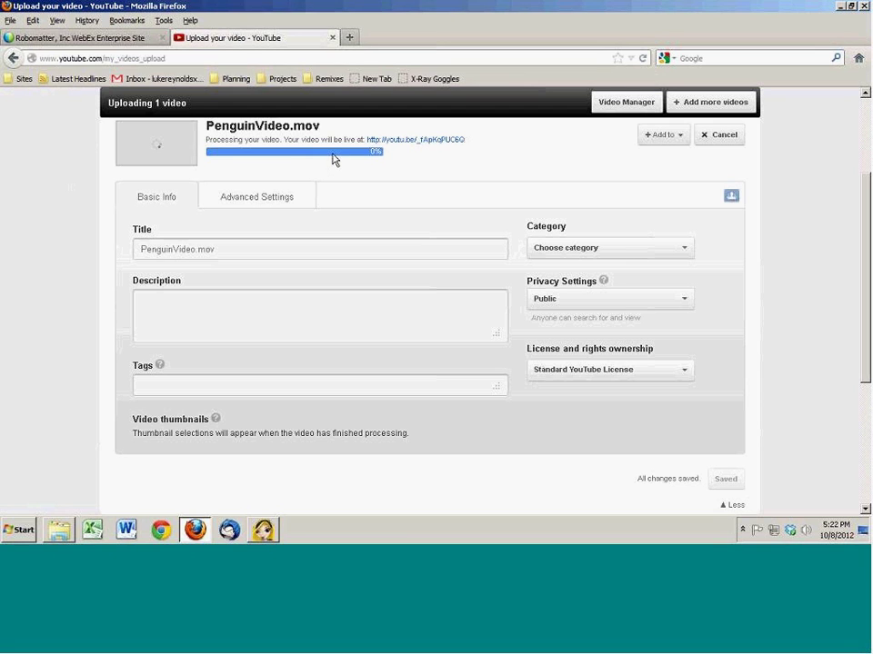
Step: Replace the uploaded video's title with "Penguin Video"
click(234, 252)
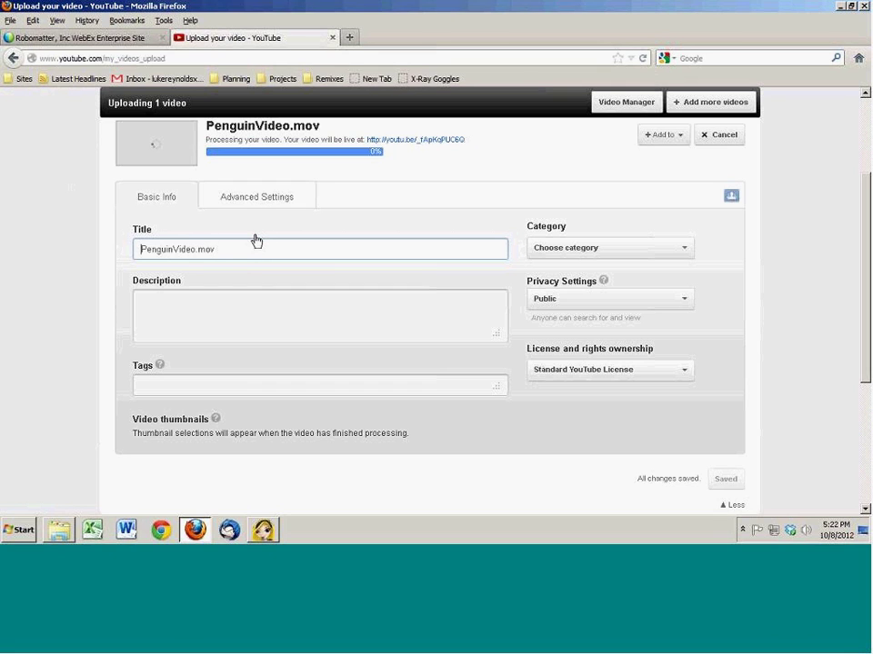
key(Delete)
key(shift+End)
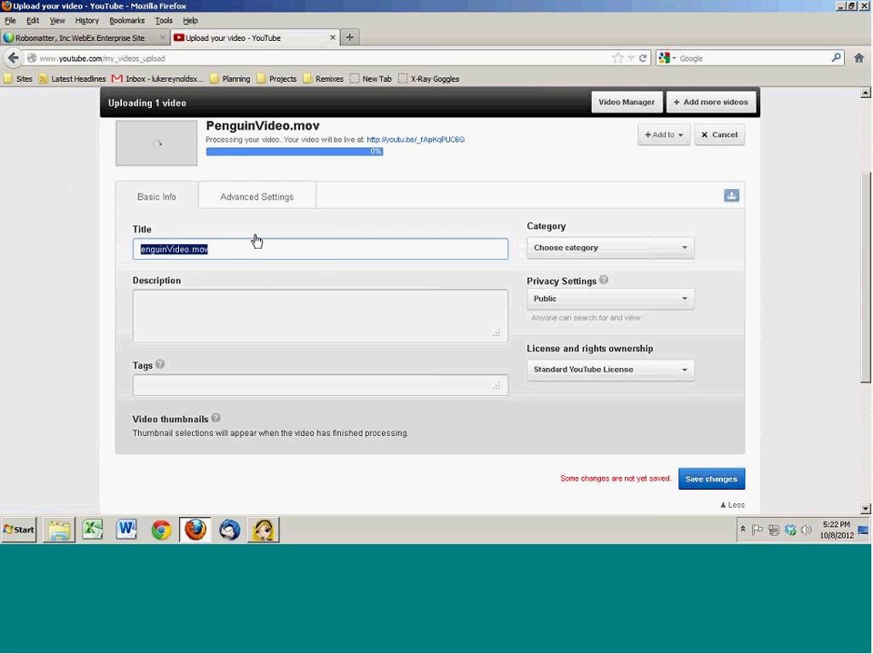
text(Penguin )
text(Vido)
key(BackSpace)
text(eo)
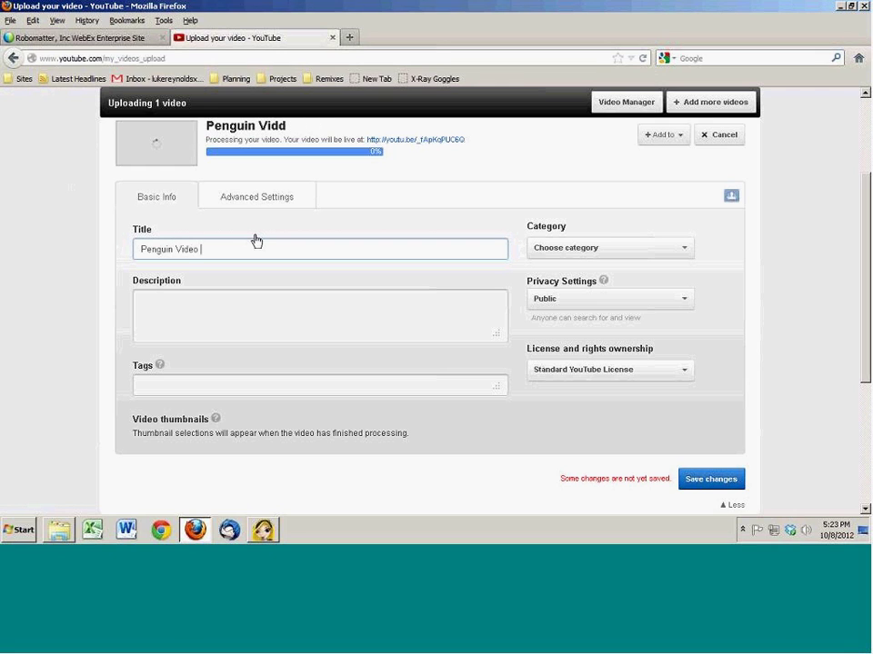
Step: Change the uploaded video's title to "Animated Penguin"
key(BackSpace)
key(BackSpace)
key(BackSpace)
key(BackSpace)
key(BackSpace)
key(BackSpace)
key(BackSpace)
key(BackSpace)
key(BackSpace)
key(BackSpace)
key(BackSpace)
key(BackSpace)
key(BackSpace)
text(A)
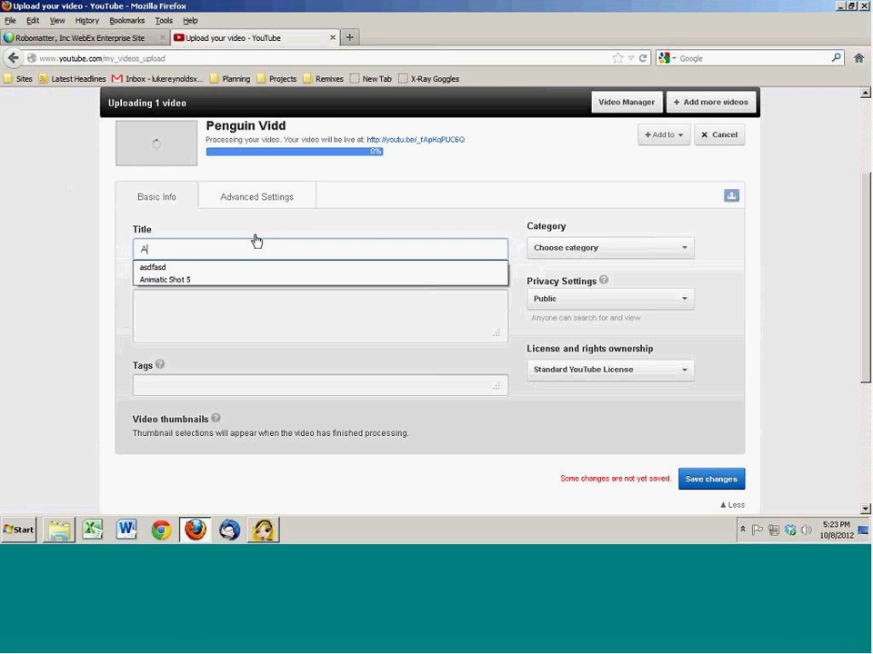
text(nimated Pen)
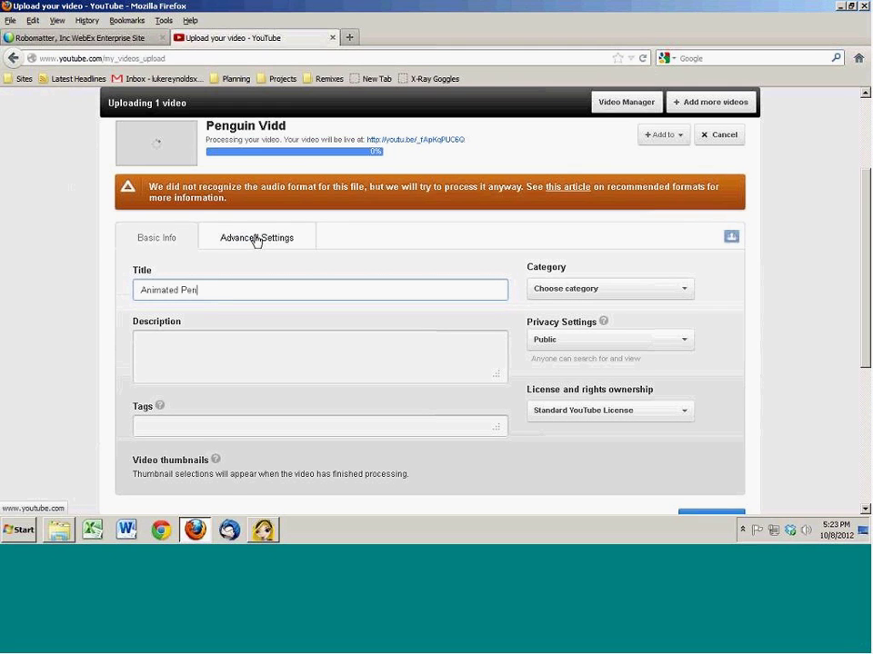
text(guin)
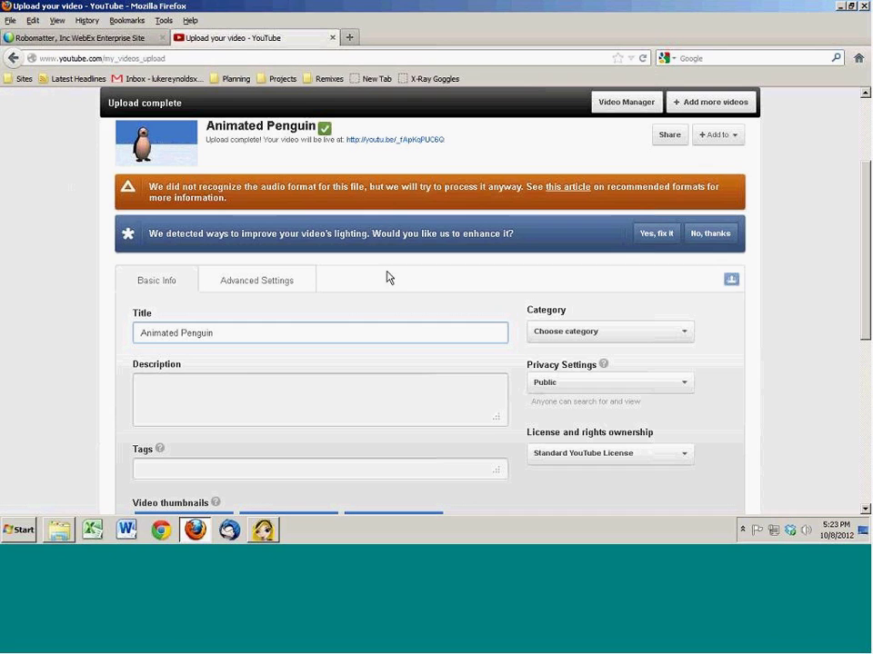
Step: Enter the video description "Penguin created and animated in Alice 2.3." and set its privacy to Unlisted
click(244, 392)
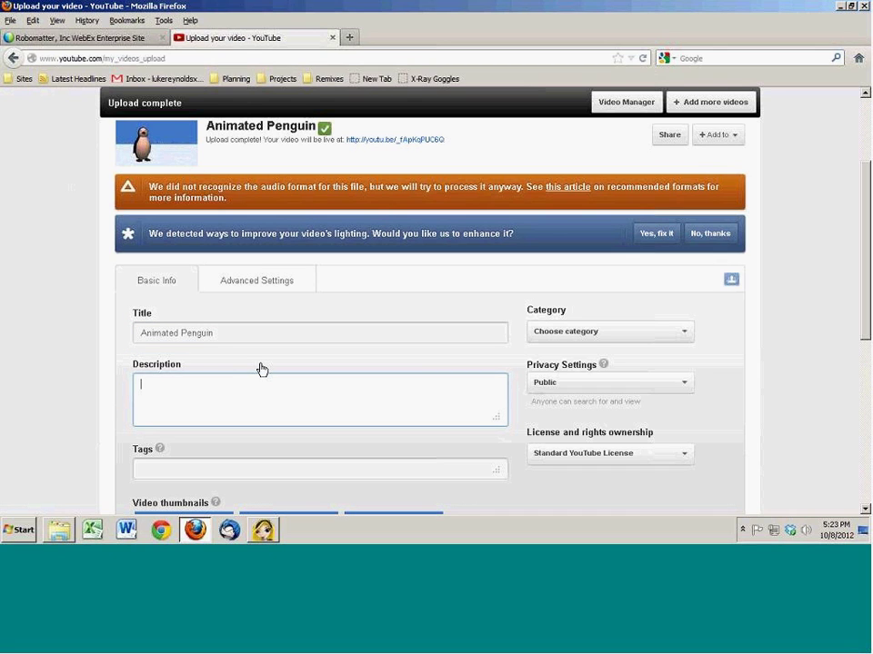
text(Penguin created and animatod in Alice 2.3.)
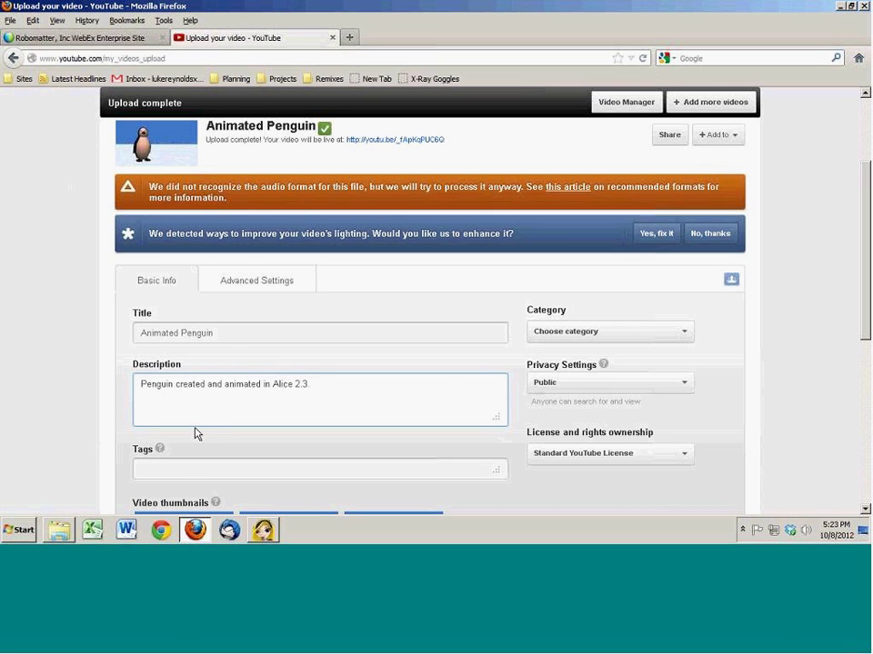
click(204, 470)
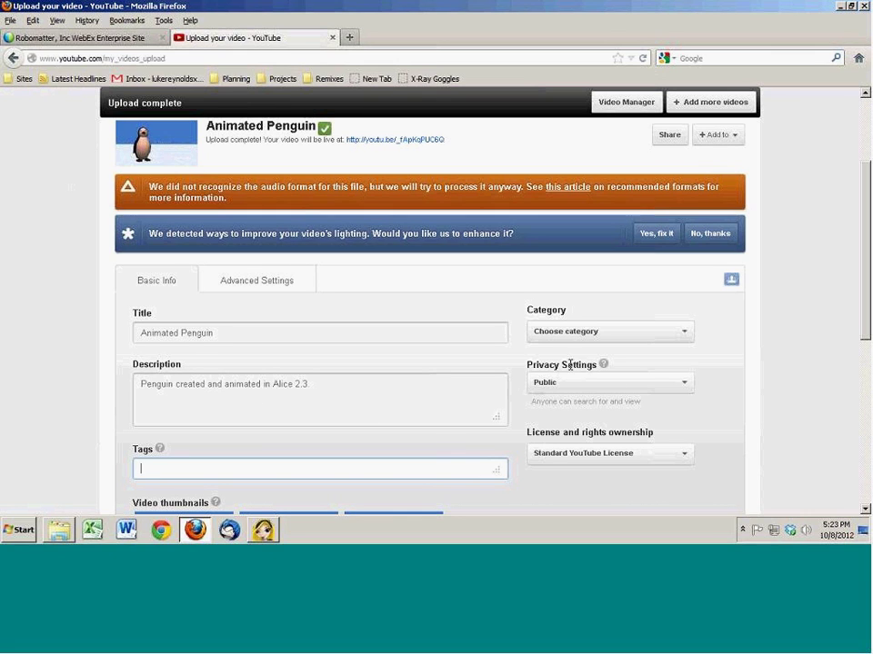
click(687, 385)
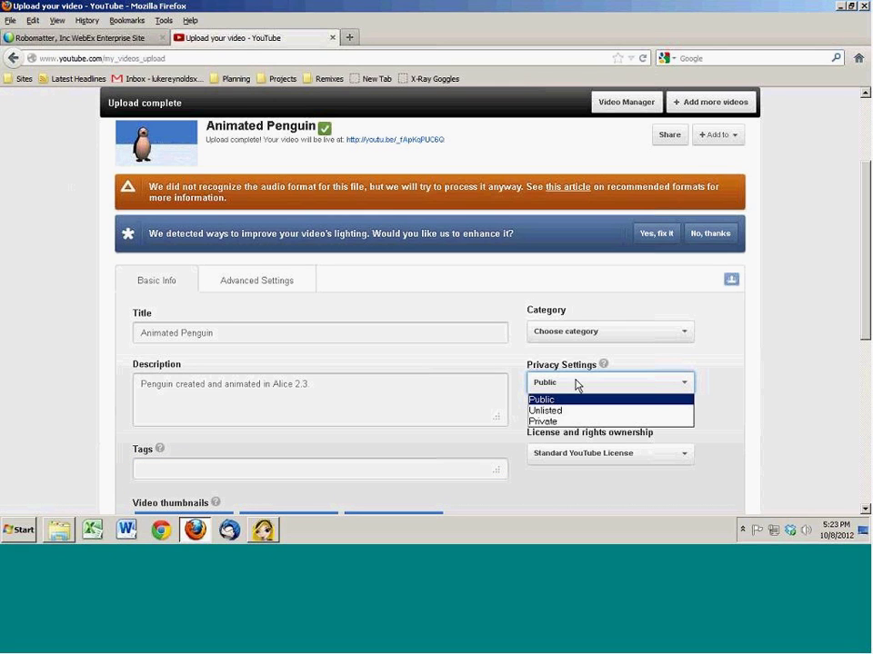
click(550, 410)
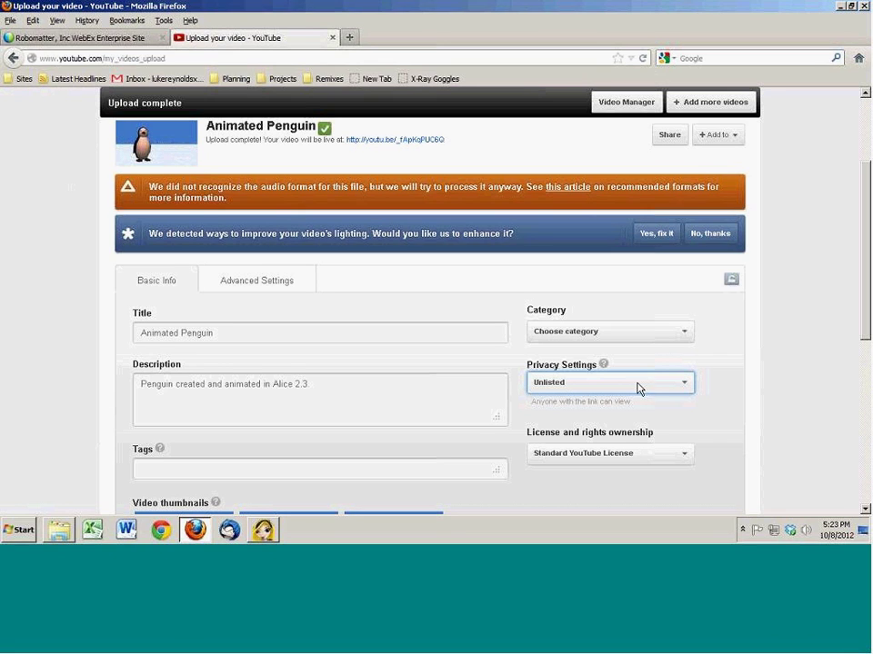
Step: Switch the video's privacy setting to Private and back to Unlisted
click(684, 385)
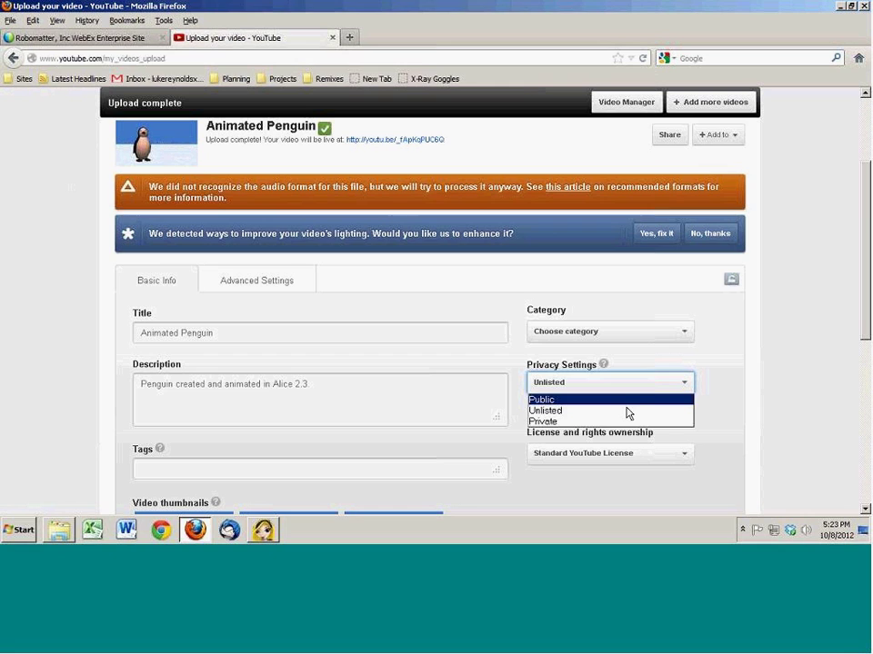
click(562, 423)
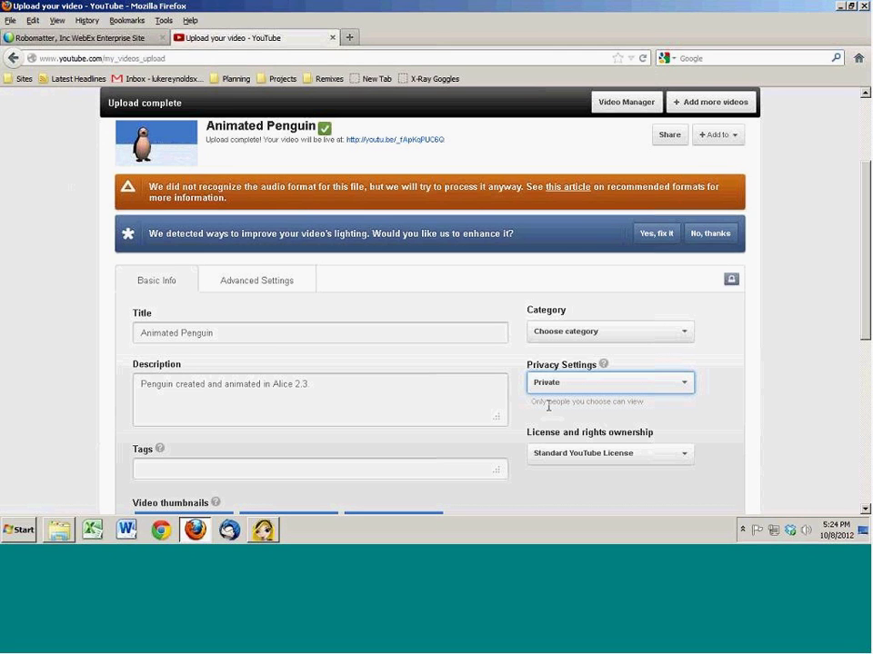
click(685, 389)
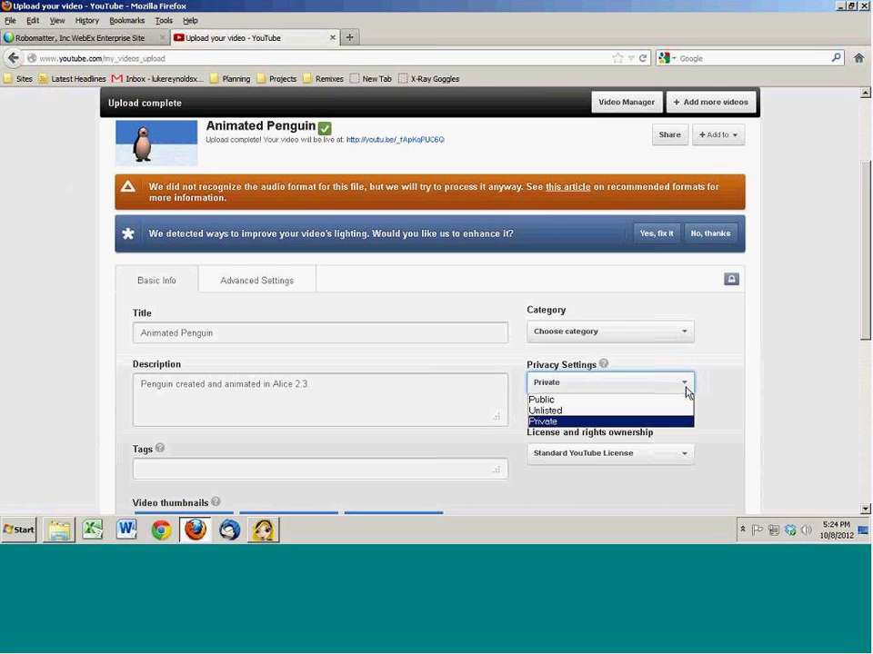
click(550, 411)
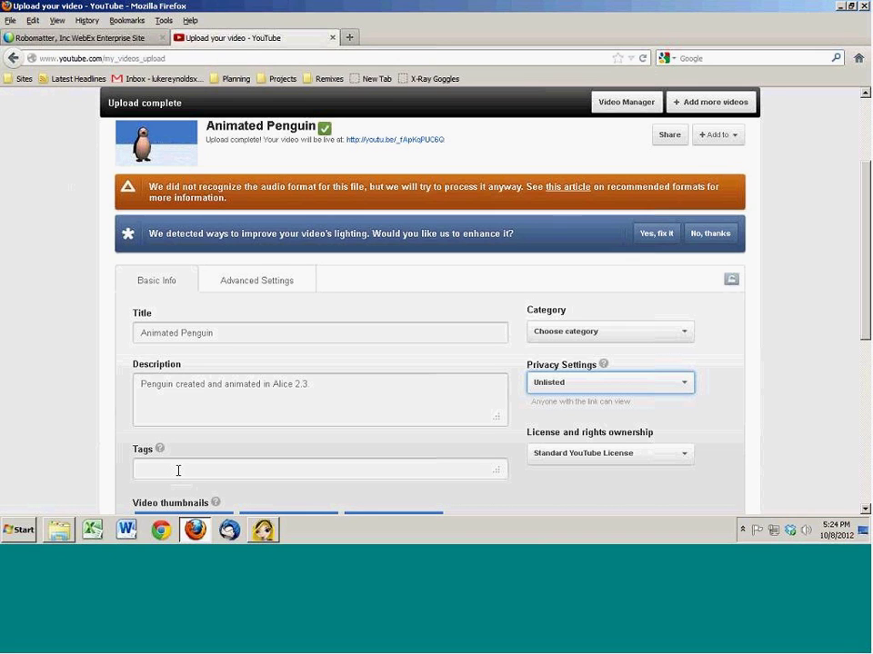
Step: Enter the video tags animation and "Alice 2.3", separated by a space, with the second one in quotation marks
click(178, 469)
text(animation, a)
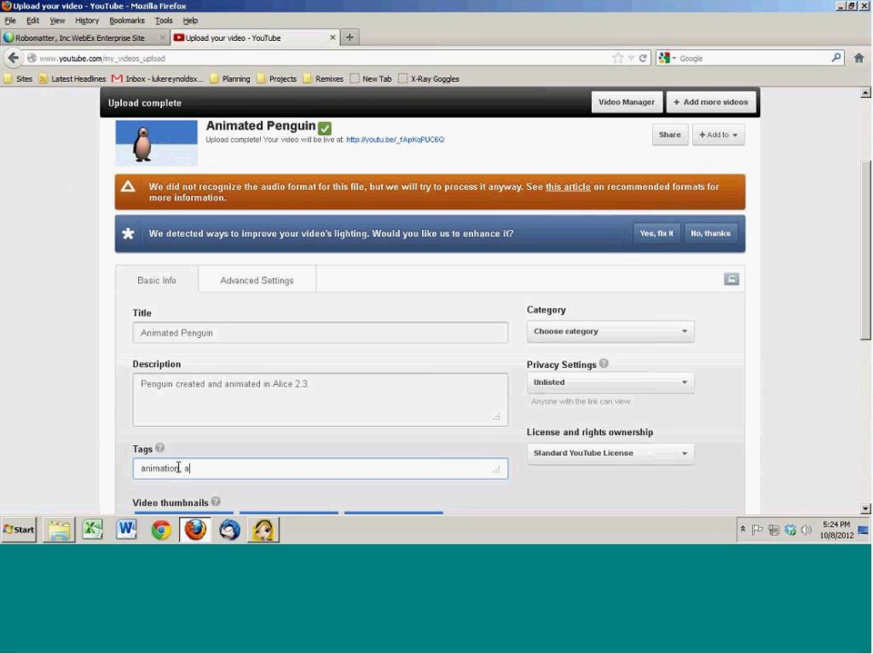
key(BackSpace)
text("alic)
key(BackSpace)
key(BackSpace)
key(BackSpace)
text(Alice 2.)
key(Right)
key(Right)
click(181, 468)
key(BackSpace)
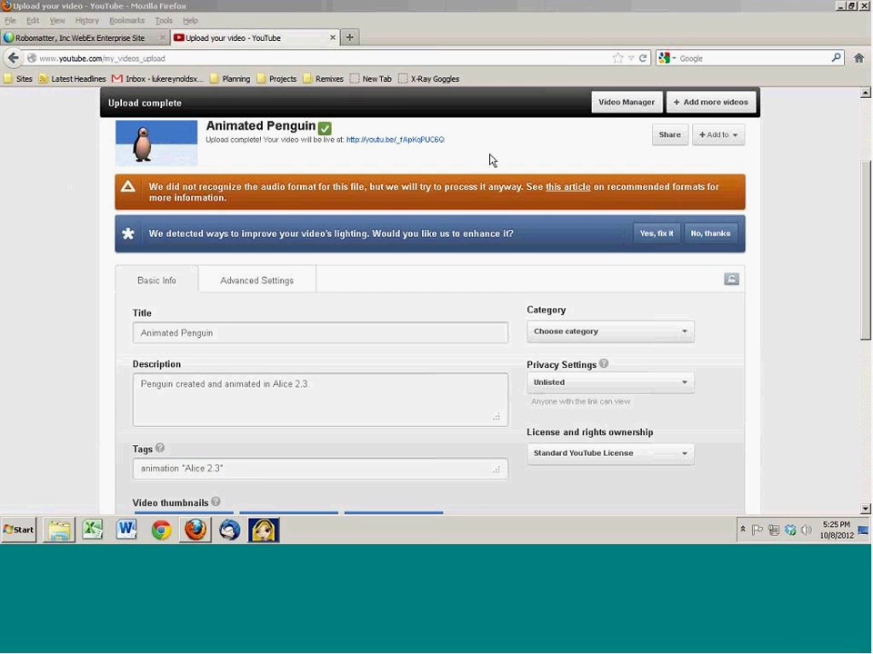
click(249, 471)
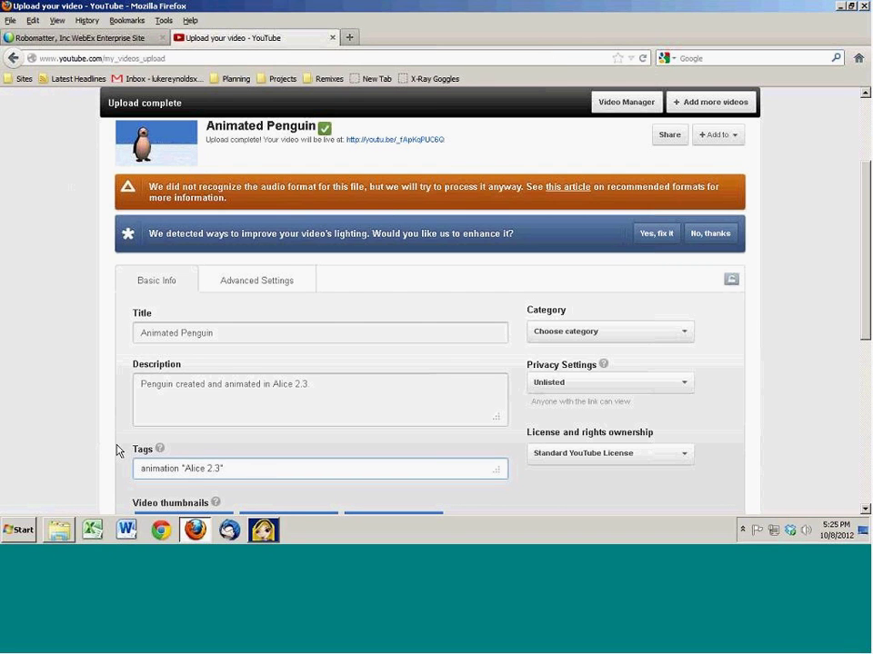
Step: Set the uploaded video's category to Education
scroll(117, 450, down, 3)
scroll(309, 452, down, 2)
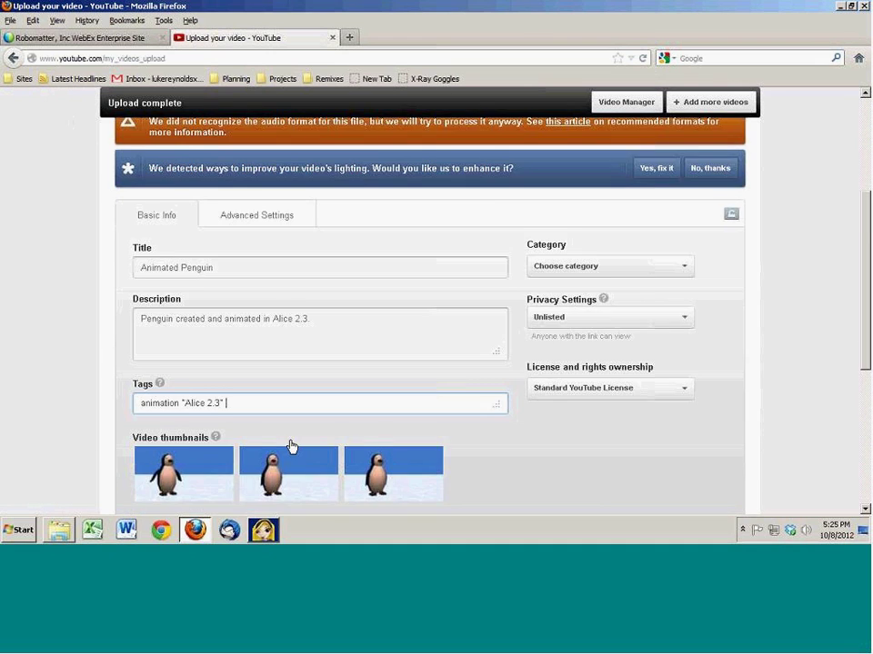
scroll(72, 427, down, 2)
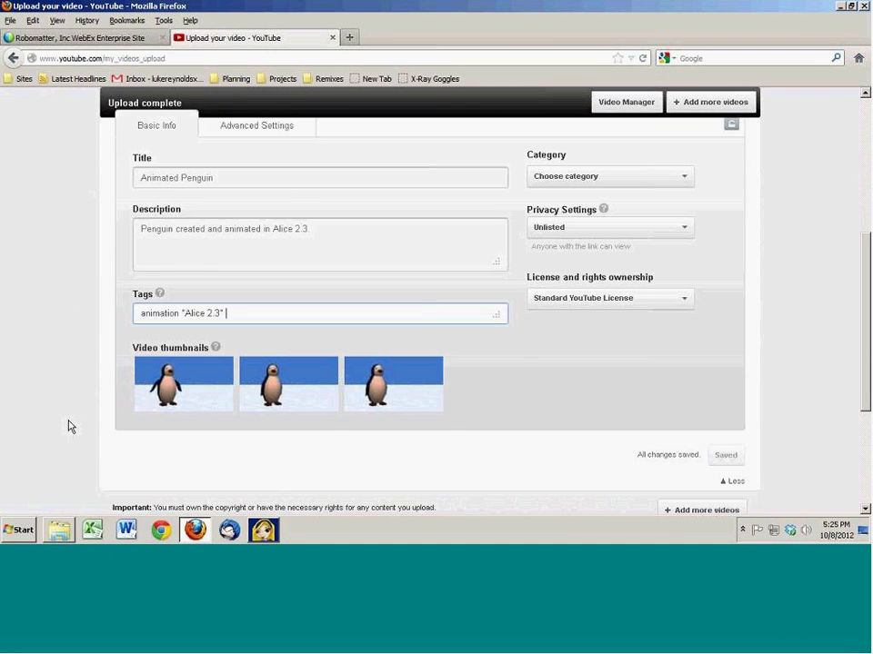
scroll(72, 427, up, 2)
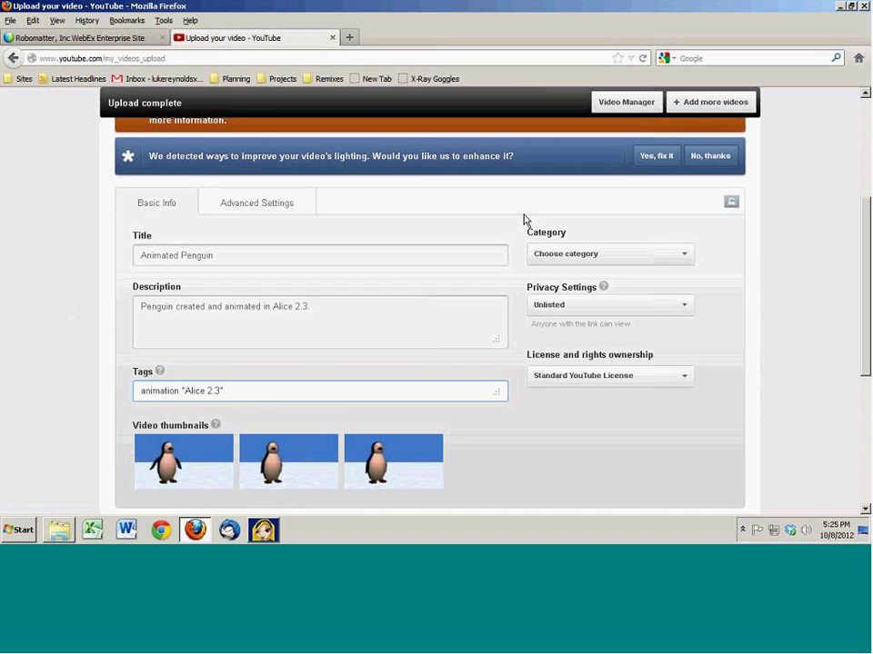
click(684, 254)
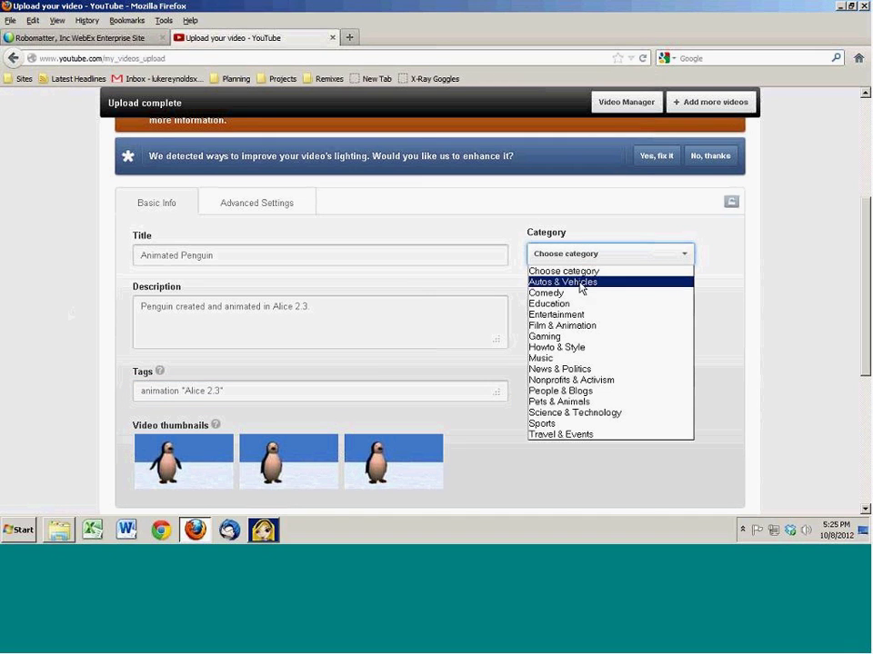
click(568, 304)
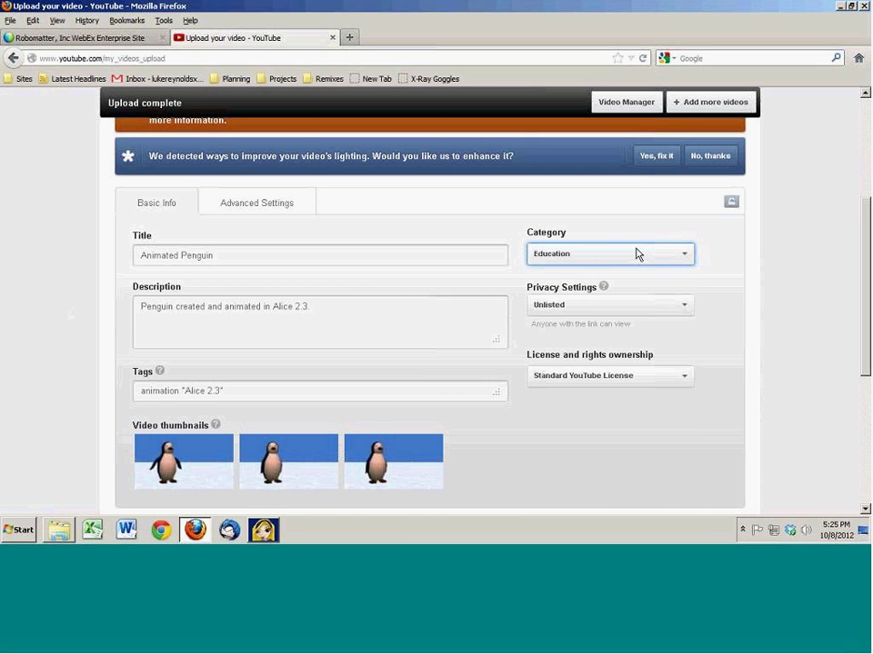
click(687, 258)
click(686, 259)
click(686, 259)
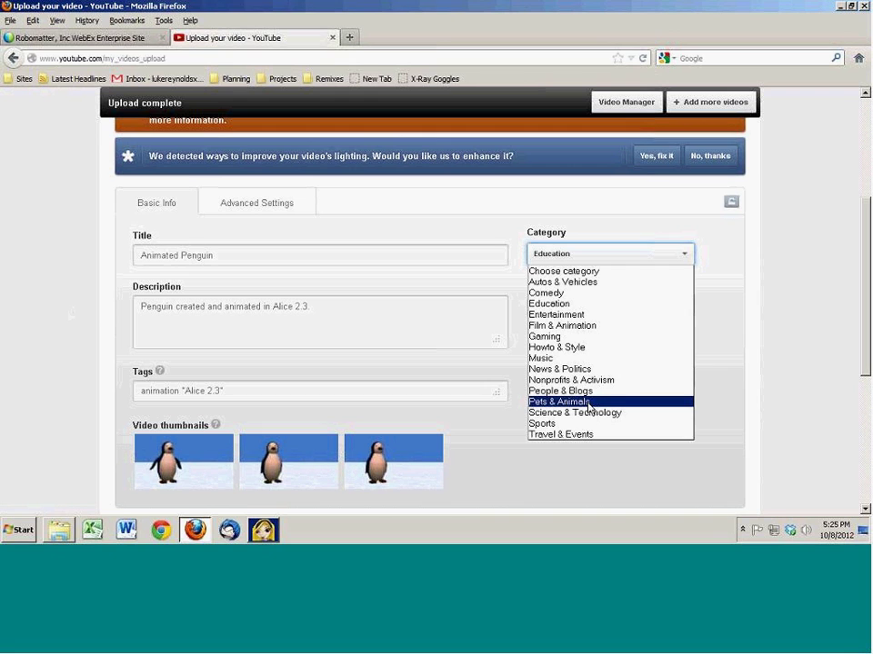
click(596, 305)
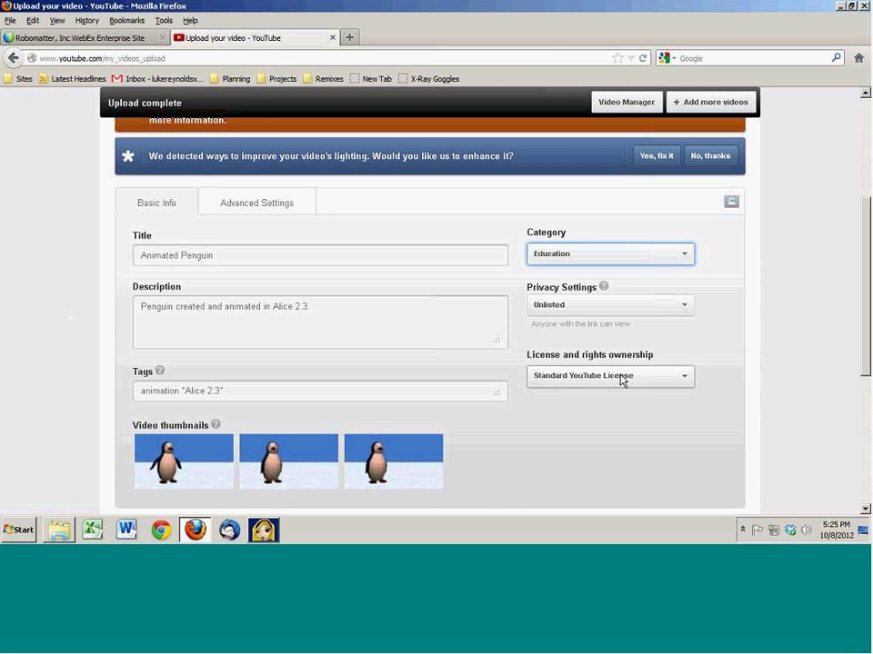
Step: Check the license and rights ownership options available for the video
click(686, 377)
click(618, 379)
scroll(618, 380, down, 2)
scroll(551, 327, up, 2)
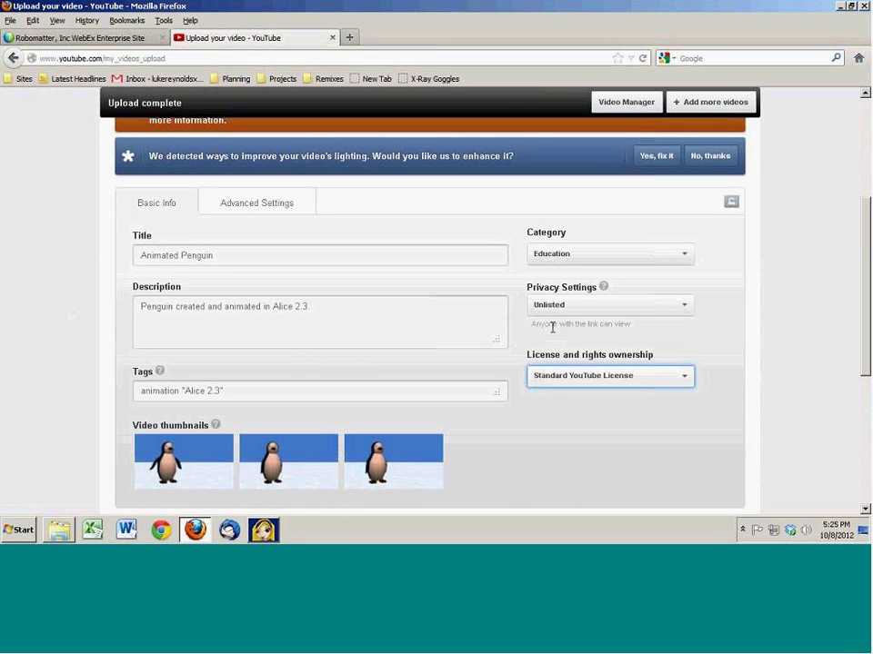
Step: Disable comments, voting on comments, viewing of ratings and video responses in the video's advanced settings
click(268, 204)
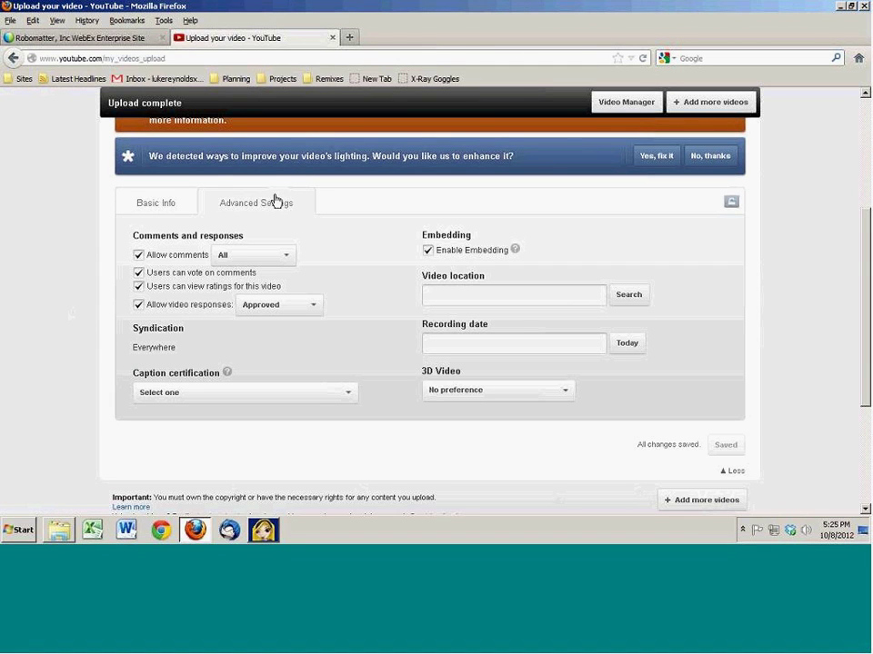
click(139, 256)
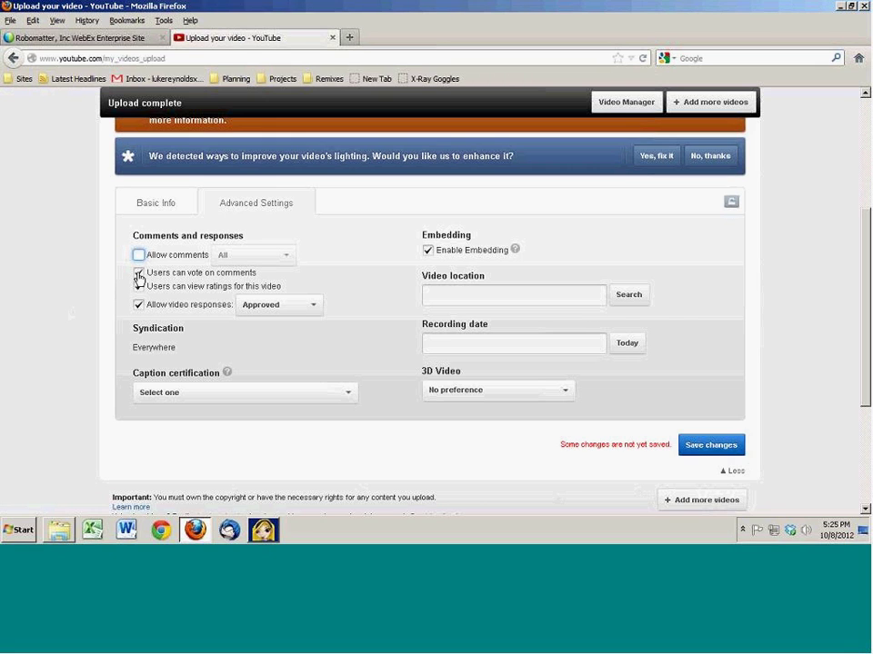
click(139, 274)
click(138, 287)
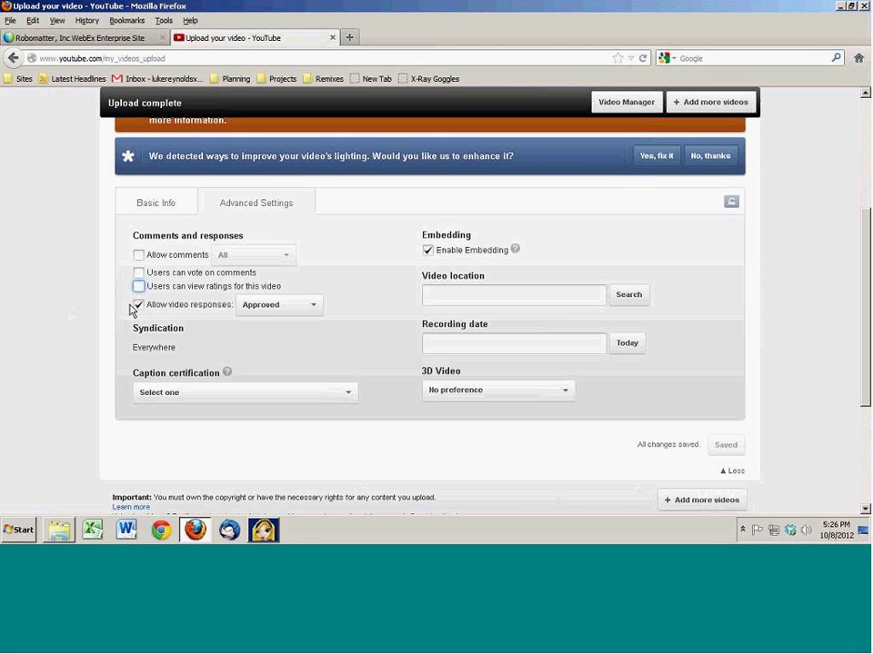
click(138, 305)
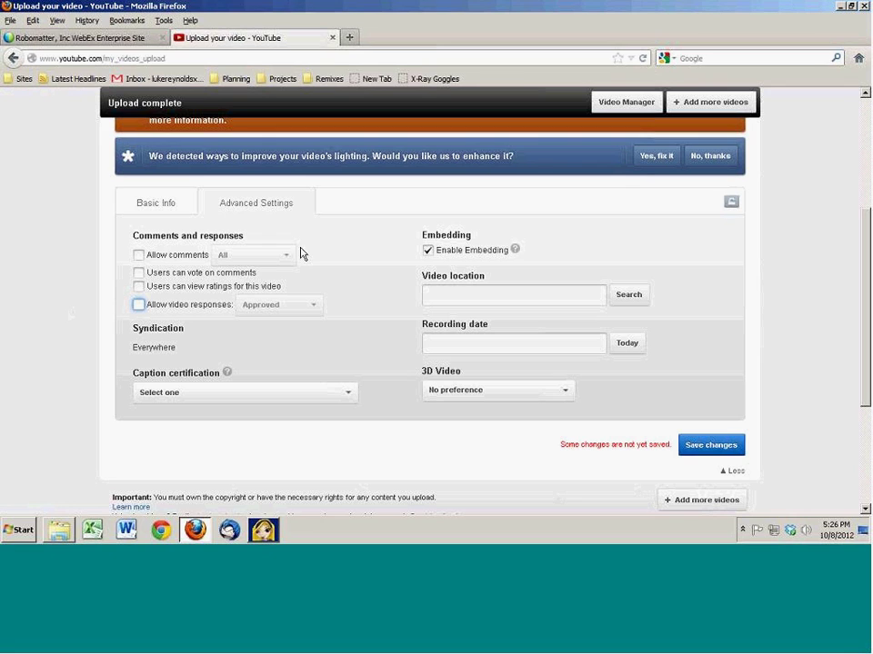
Step: Check the caption certification choices and disable embedding for the video
click(350, 398)
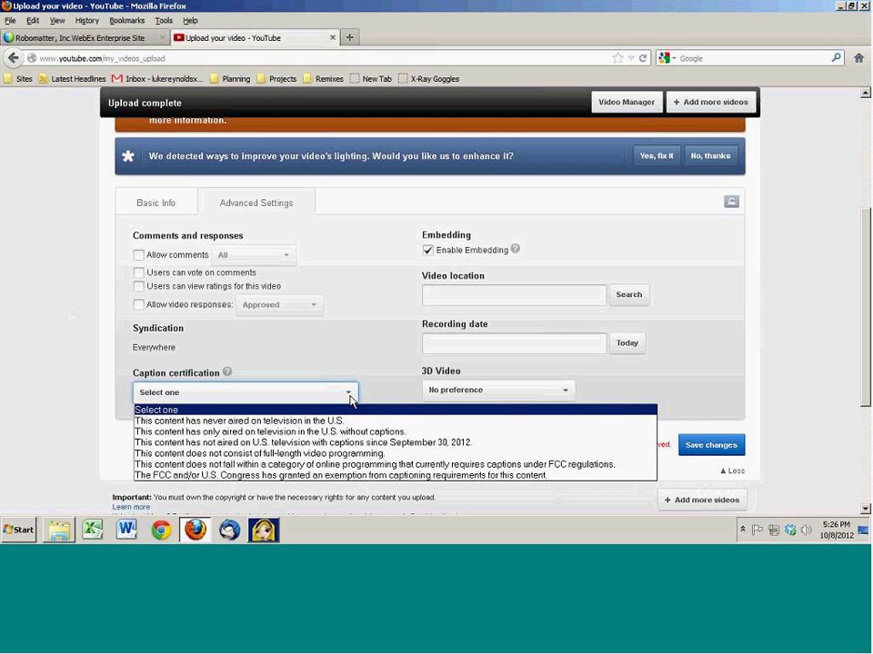
click(235, 392)
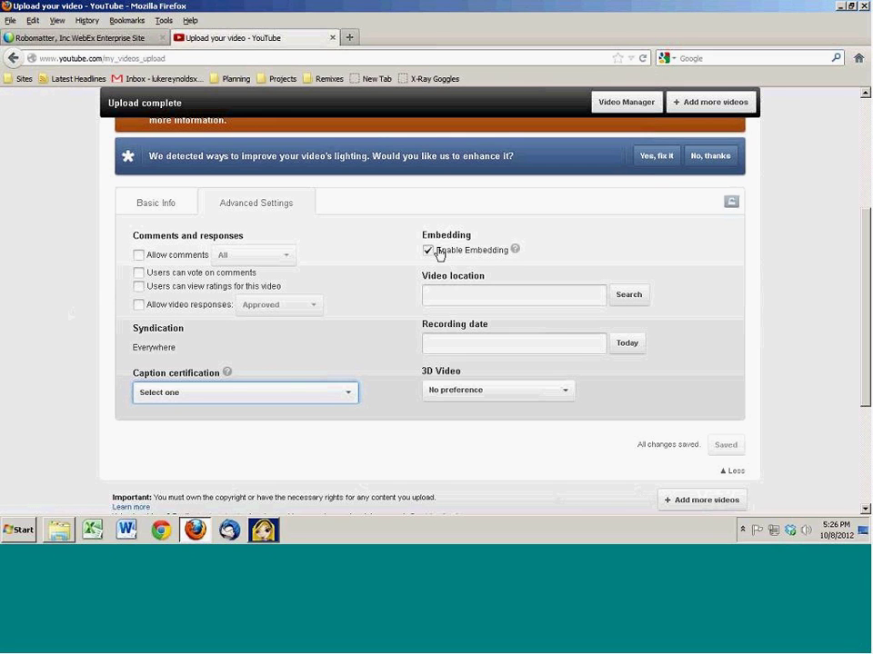
click(428, 252)
Step: Place the video location marker in the northeastern United States, at about 39.75815 -79.54594
click(542, 297)
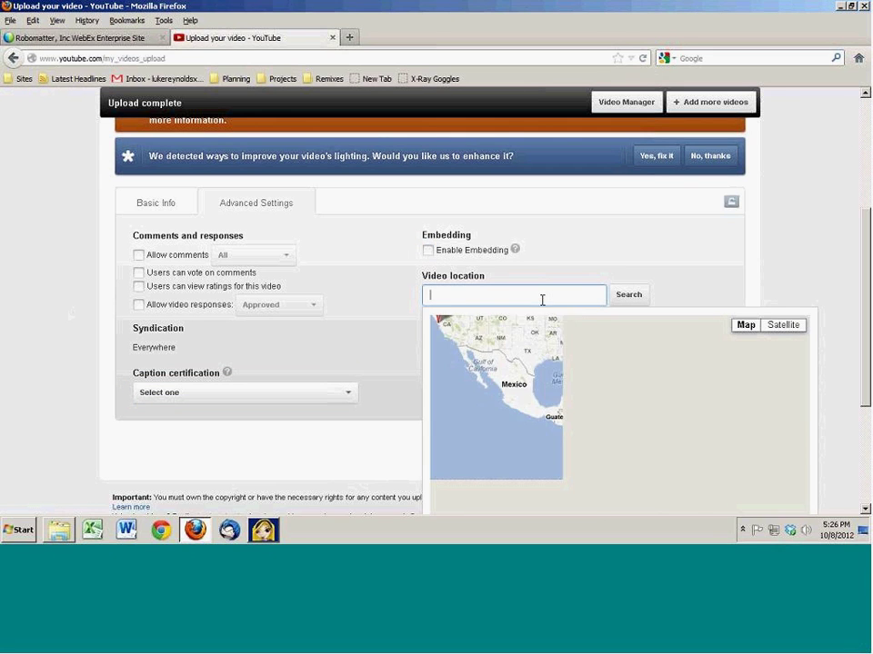
click(690, 379)
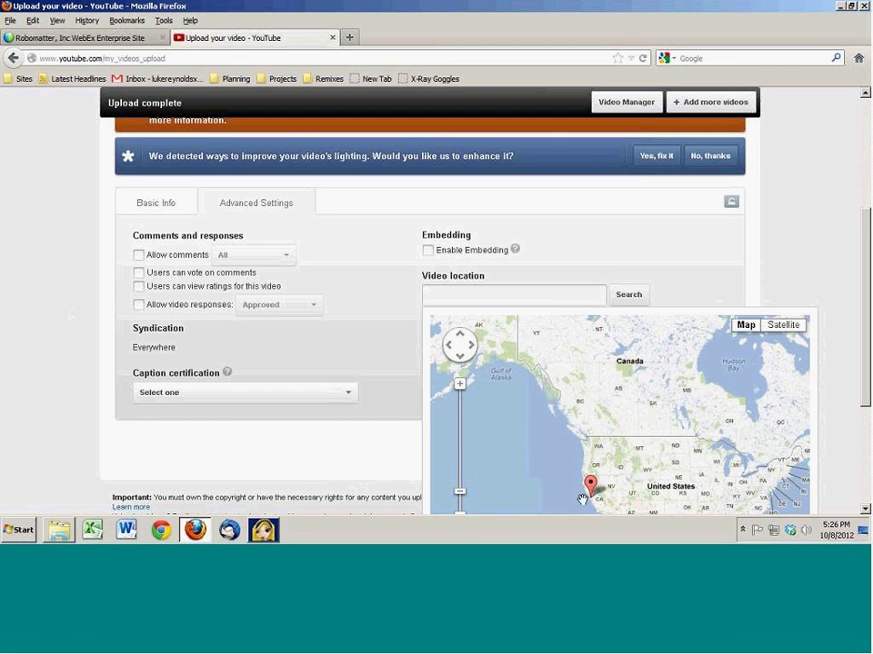
mouse_move(610, 484)
mouse_down()
mouse_move(818, 472)
mouse_move(711, 473)
mouse_up()
Step: Refine the video location by moving the map marker to Pittsburgh, at about 40.47738 -79.89743
scroll(707, 468, up, 1)
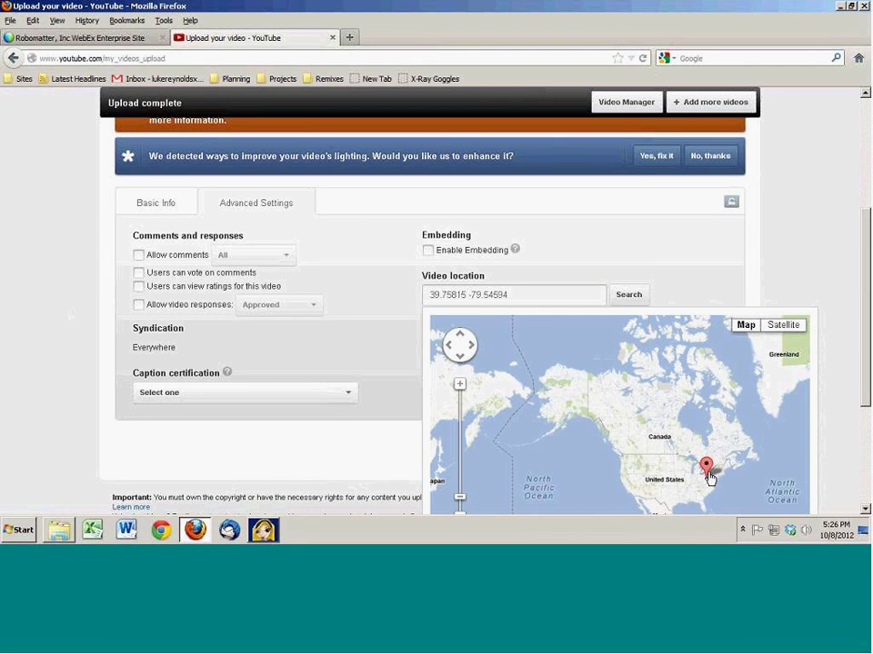
scroll(707, 490, up, 1)
scroll(750, 465, up, 1)
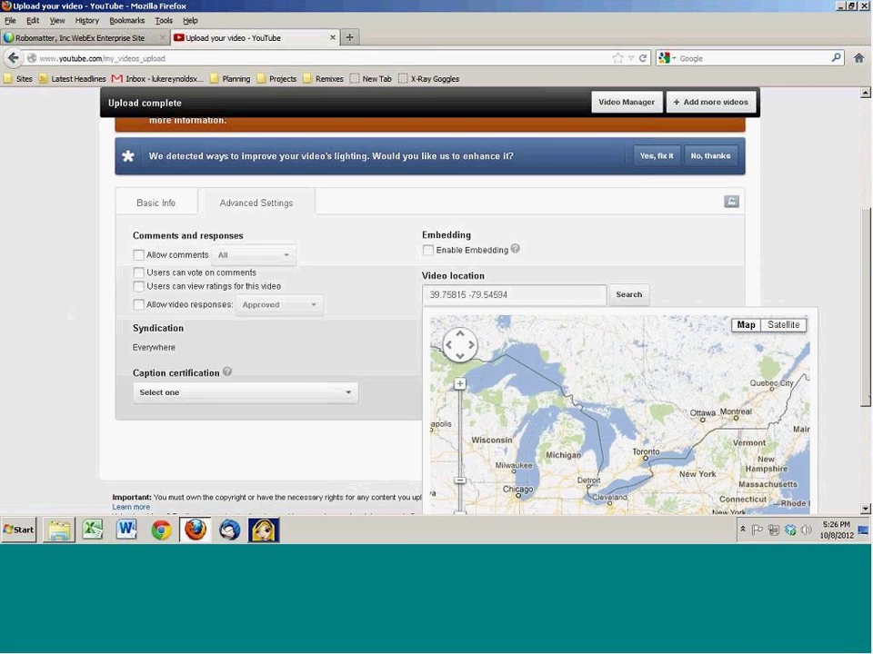
scroll(699, 389, down, 3)
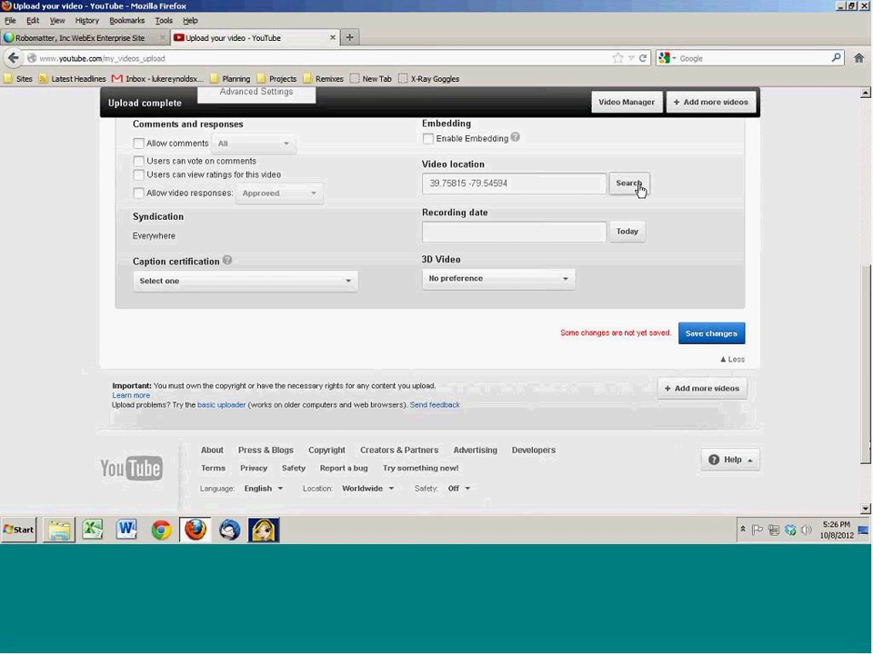
click(637, 186)
mouse_move(624, 325)
mouse_down()
mouse_move(604, 382)
mouse_move(555, 380)
mouse_up()
drag(459, 312, 459, 369)
drag(618, 312, 617, 299)
scroll(625, 325, up, 2)
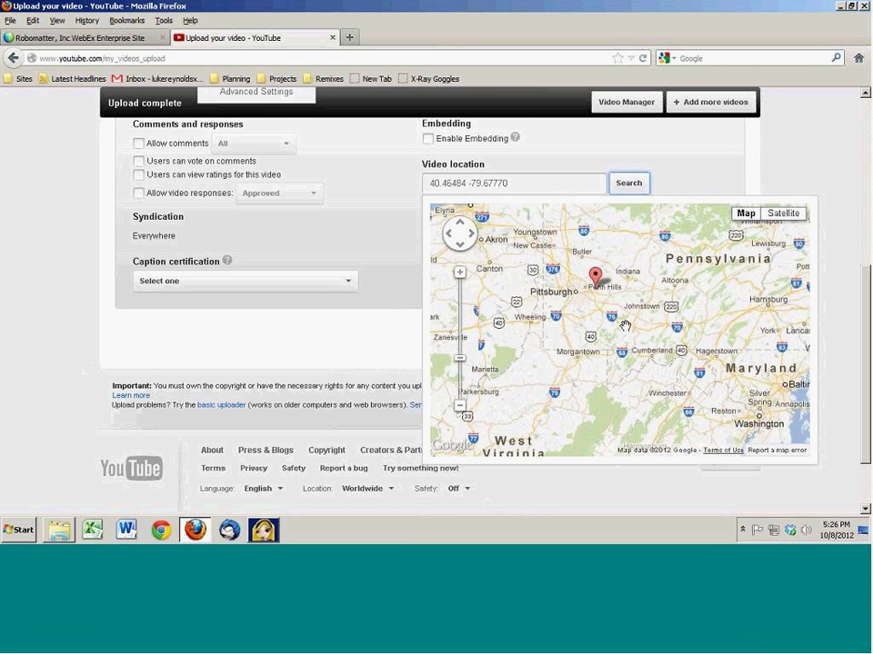
scroll(625, 325, up, 1)
mouse_move(551, 240)
mouse_down()
mouse_move(550, 271)
mouse_move(540, 280)
mouse_up()
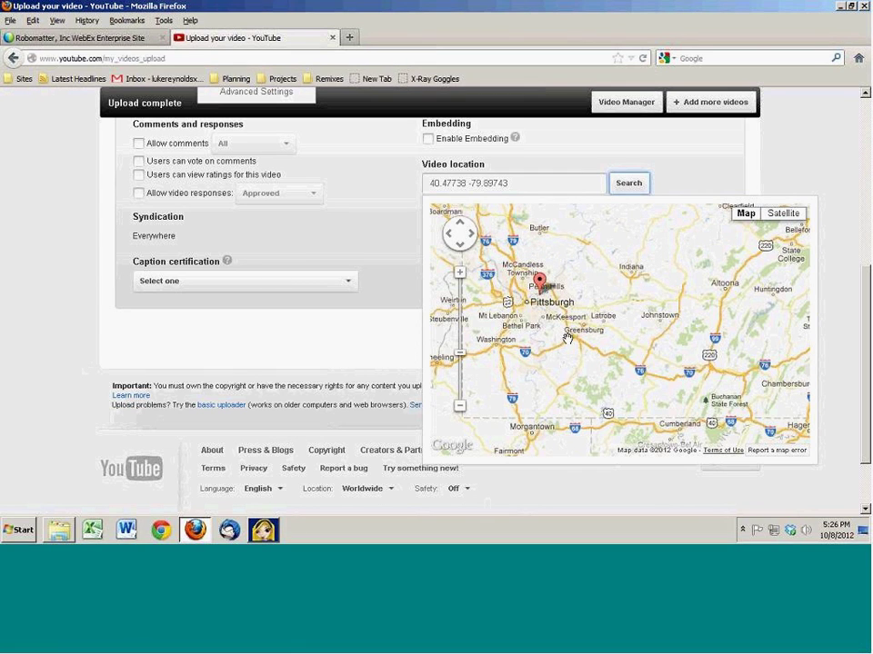
click(676, 188)
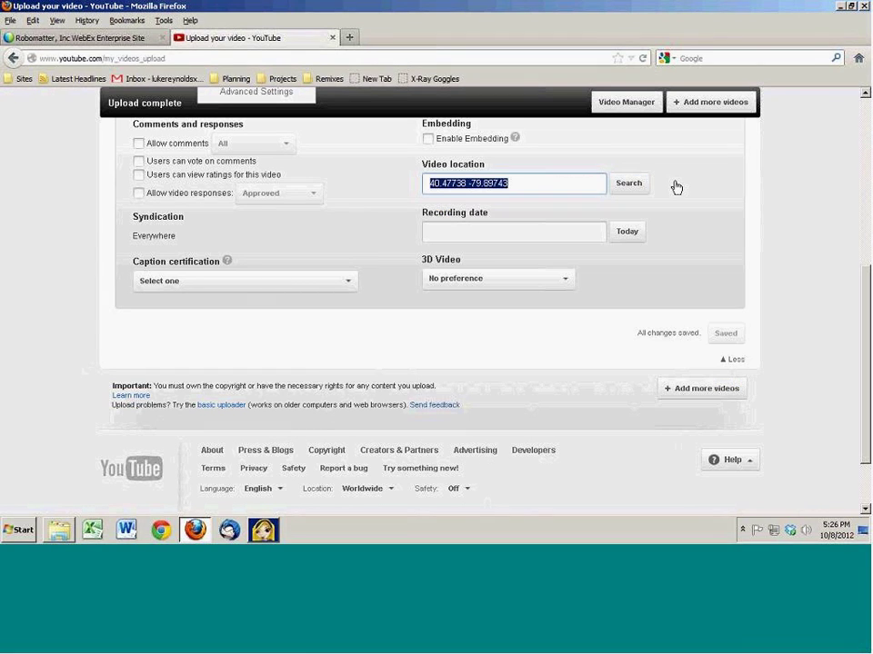
Step: Set the recording date to October 8, 2012 and save the video's advanced settings
click(510, 231)
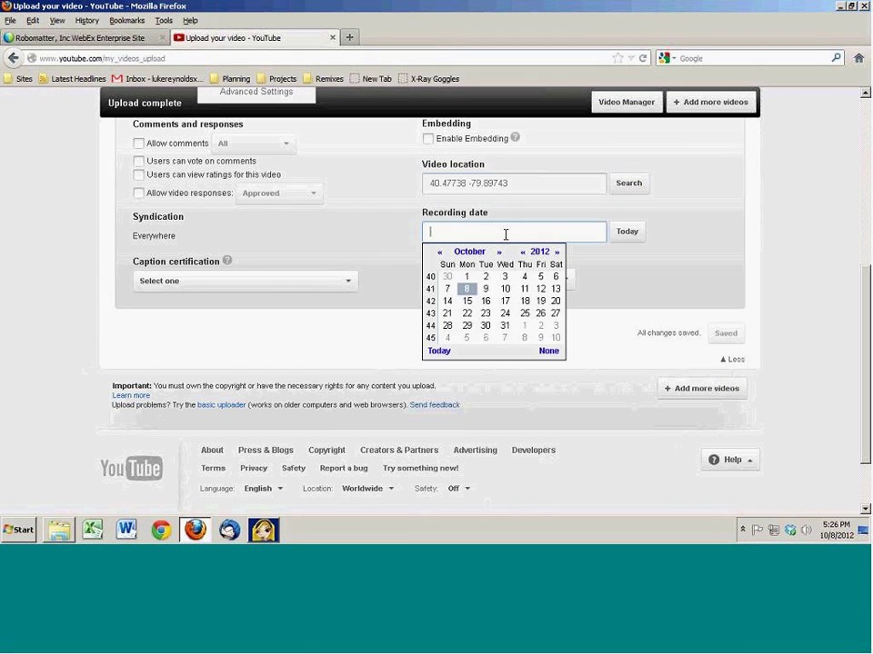
click(466, 296)
scroll(418, 254, up, 3)
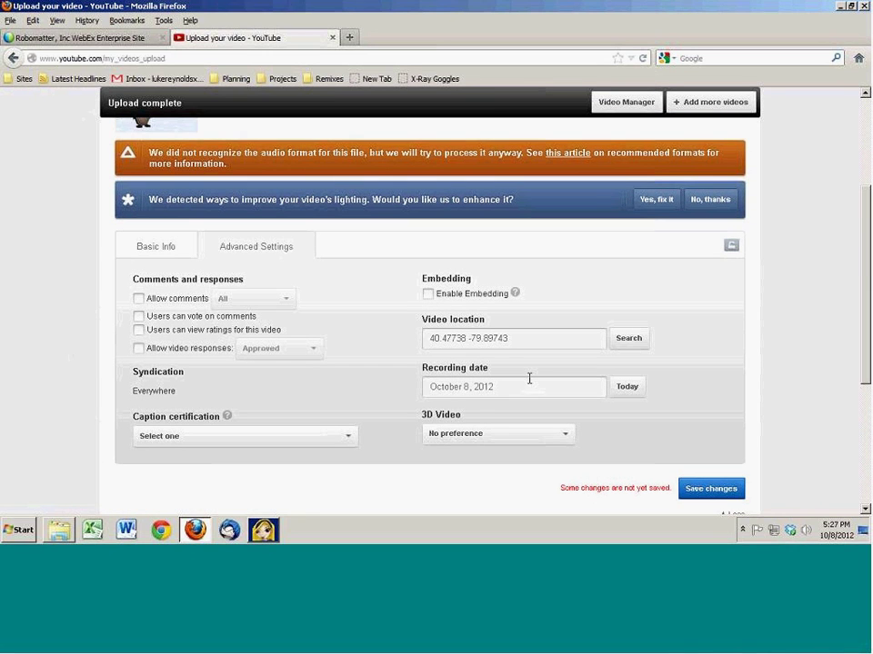
click(560, 439)
click(568, 440)
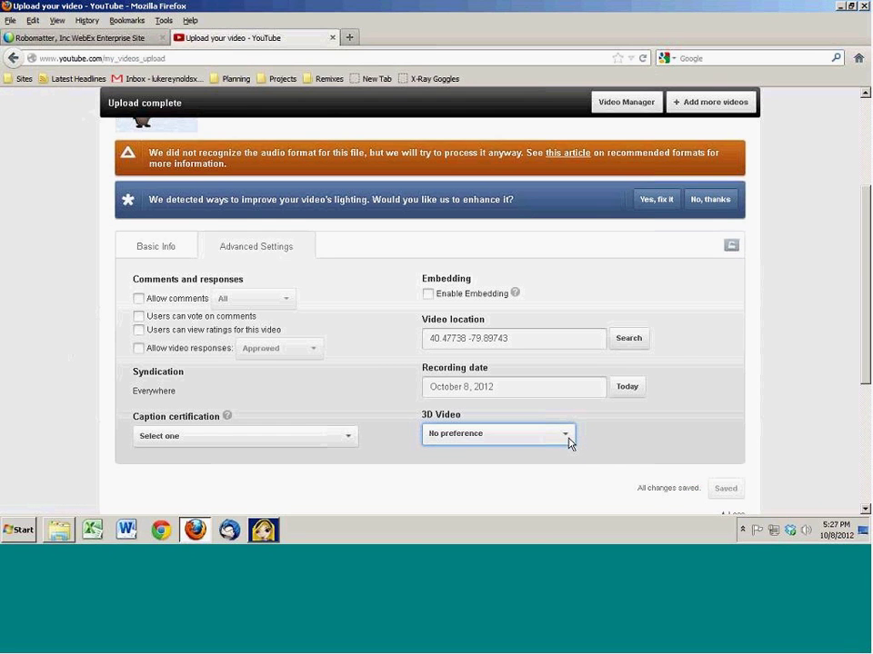
scroll(627, 444, down, 2)
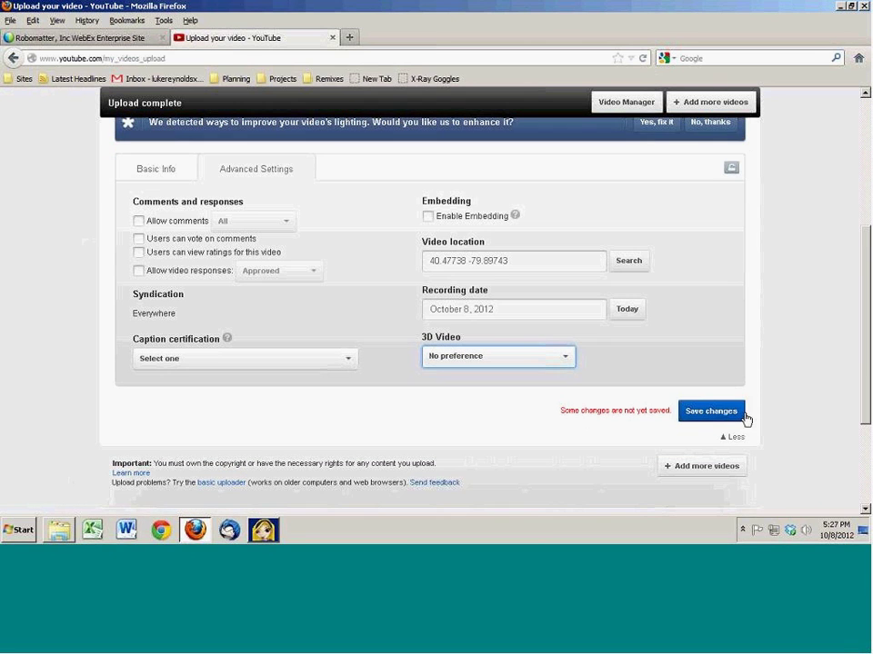
click(734, 416)
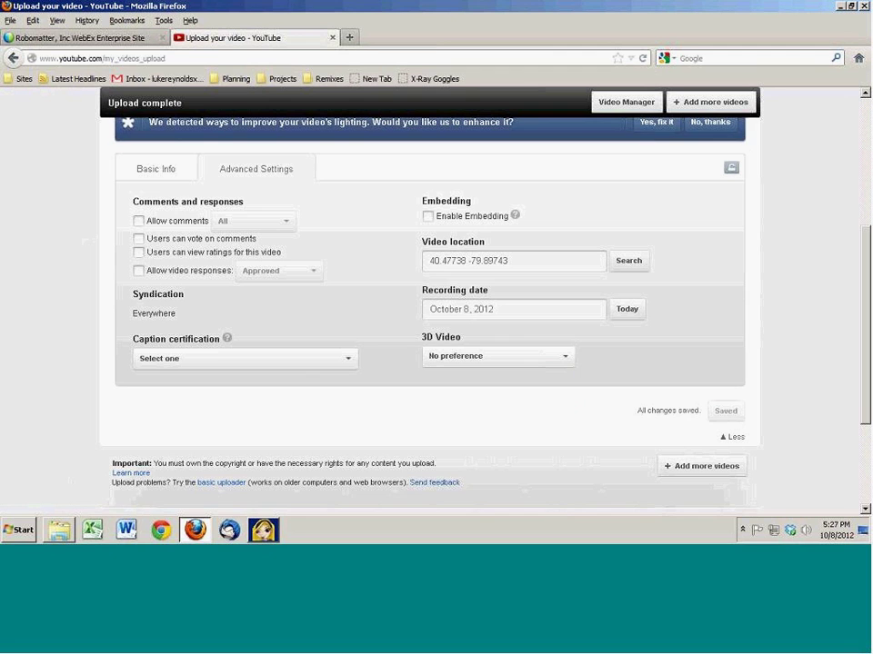
scroll(595, 386, up, 3)
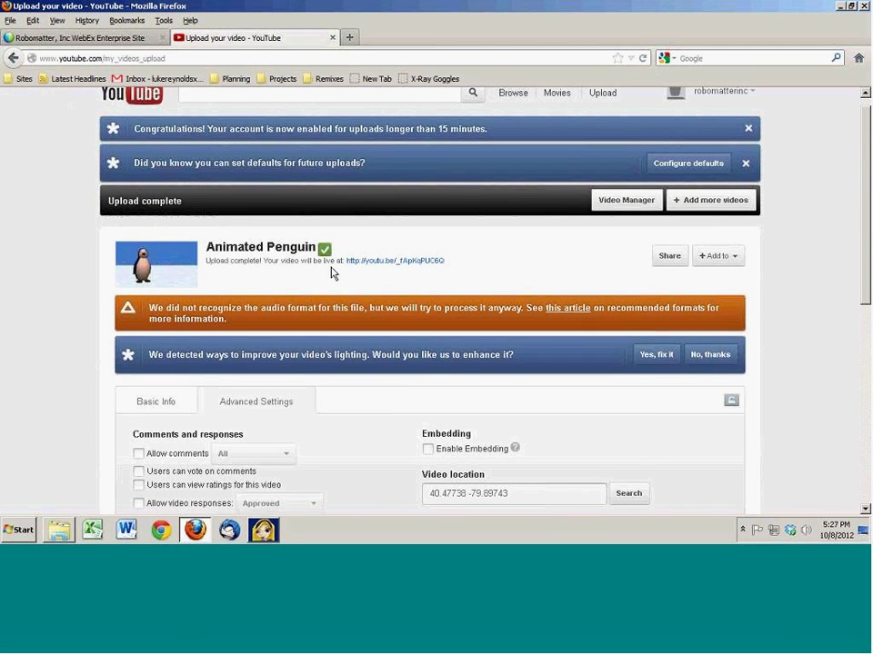
Step: Open the uploaded Animated Penguin video from its live link and review its playback, details and page address
click(402, 262)
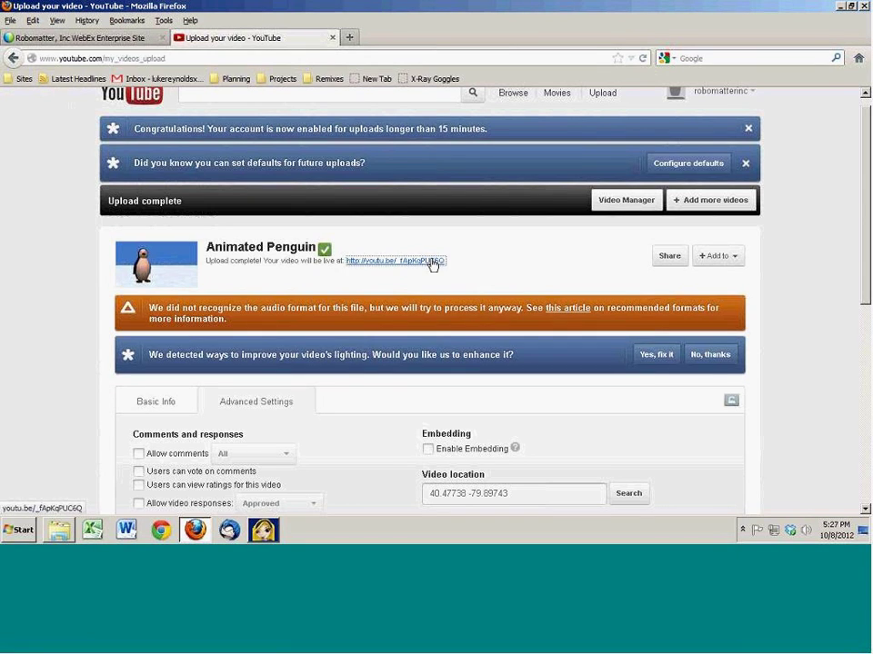
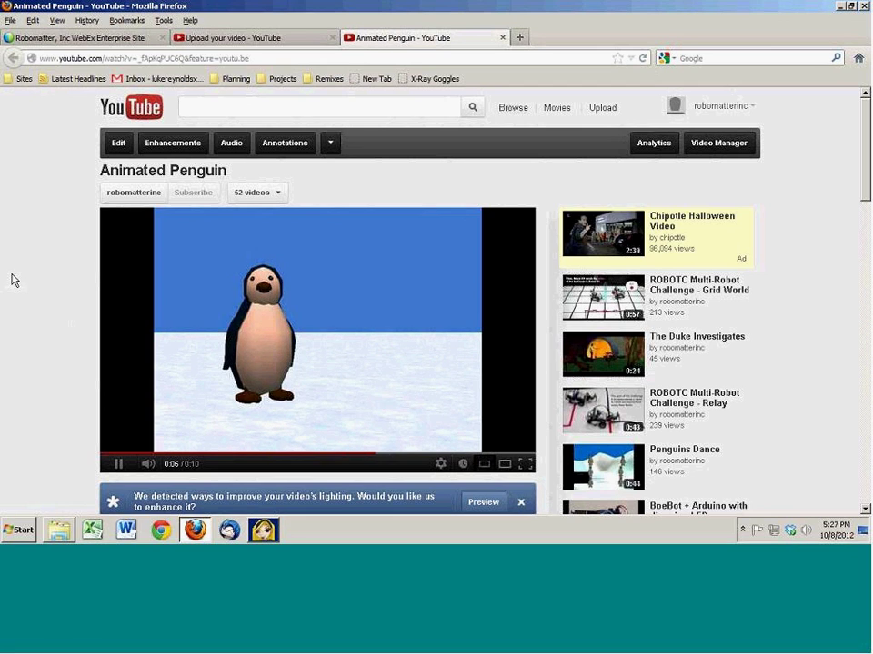
scroll(26, 289, down, 3)
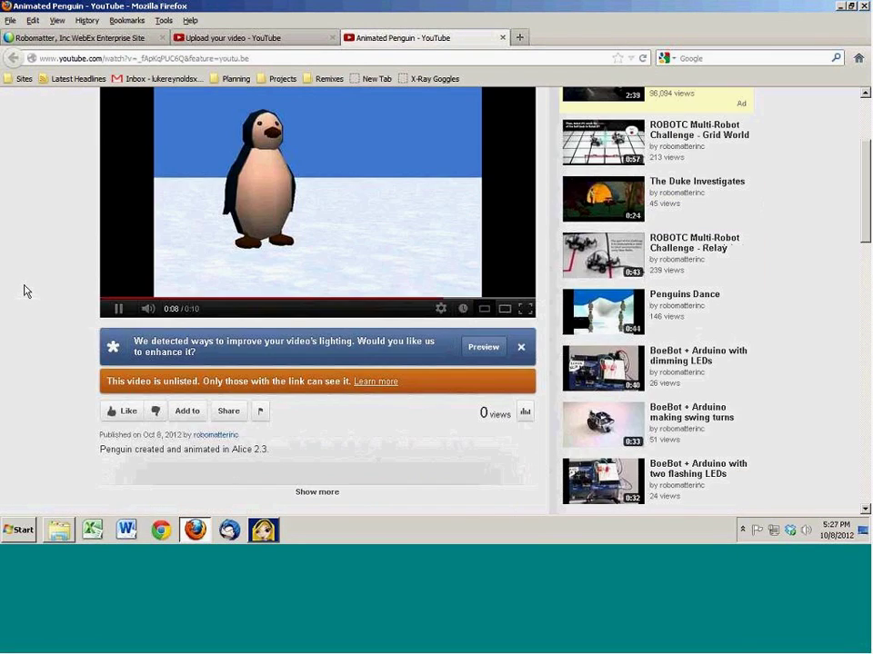
scroll(28, 275, up, 3)
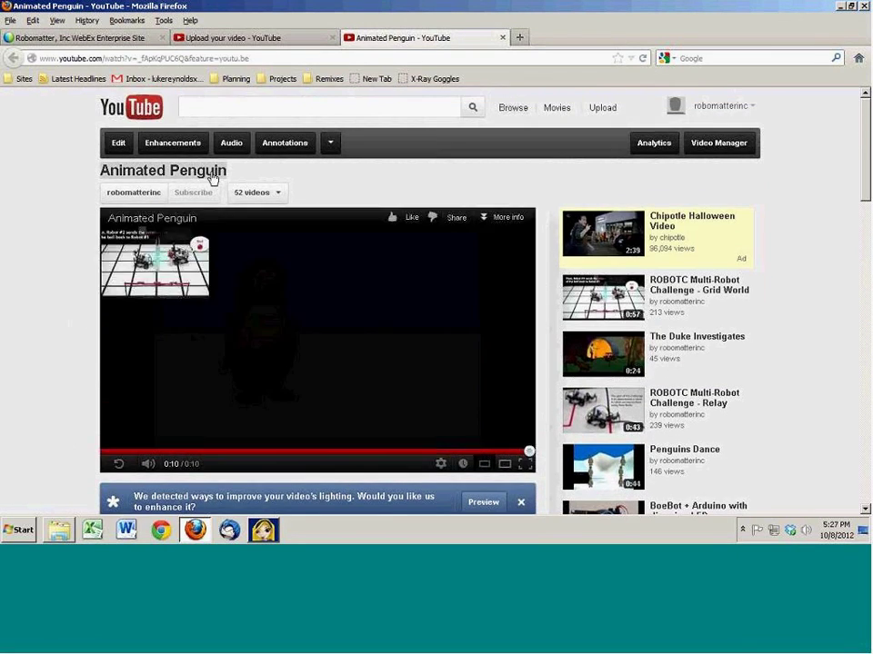
scroll(59, 372, down, 7)
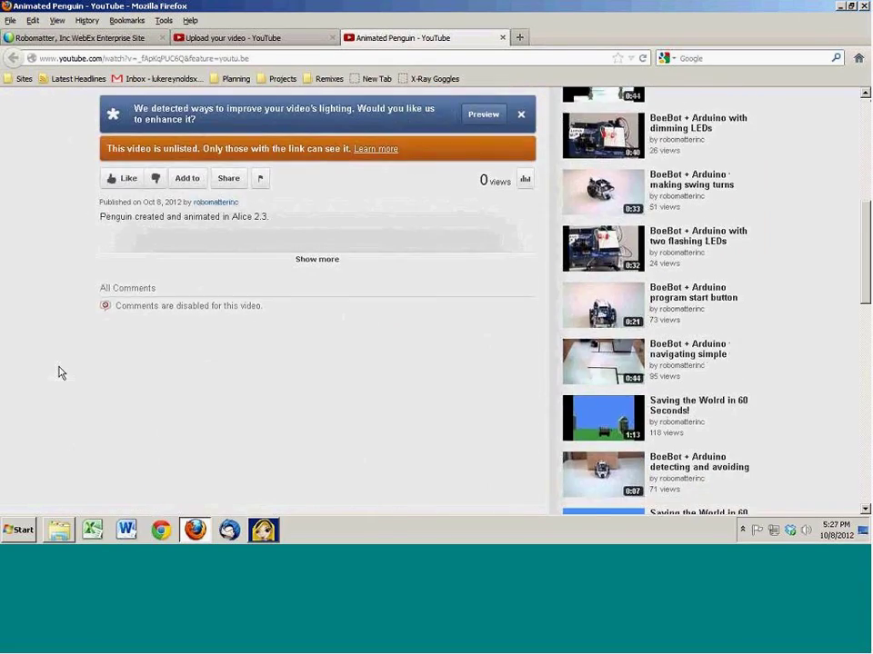
scroll(59, 373, up, 7)
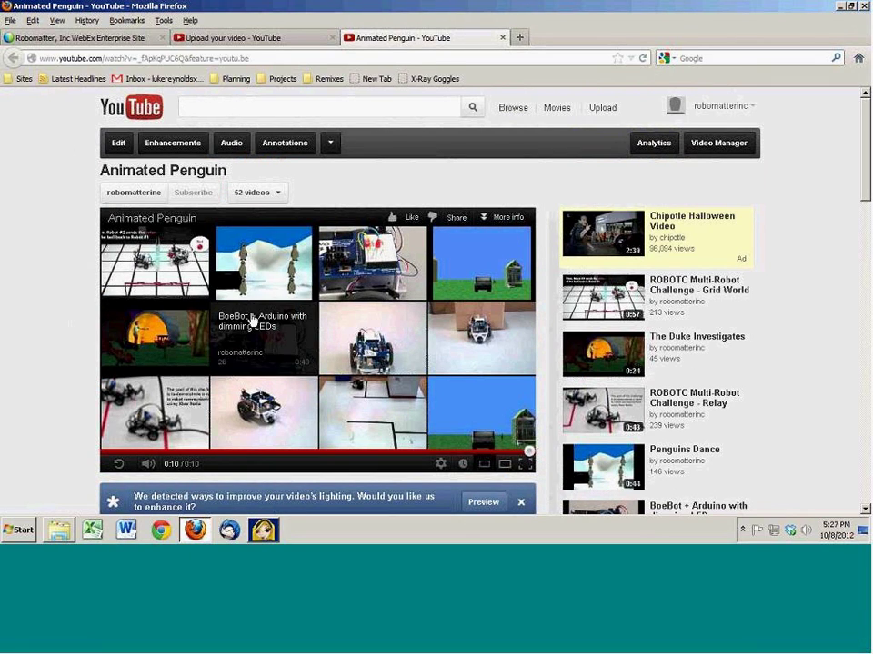
click(201, 59)
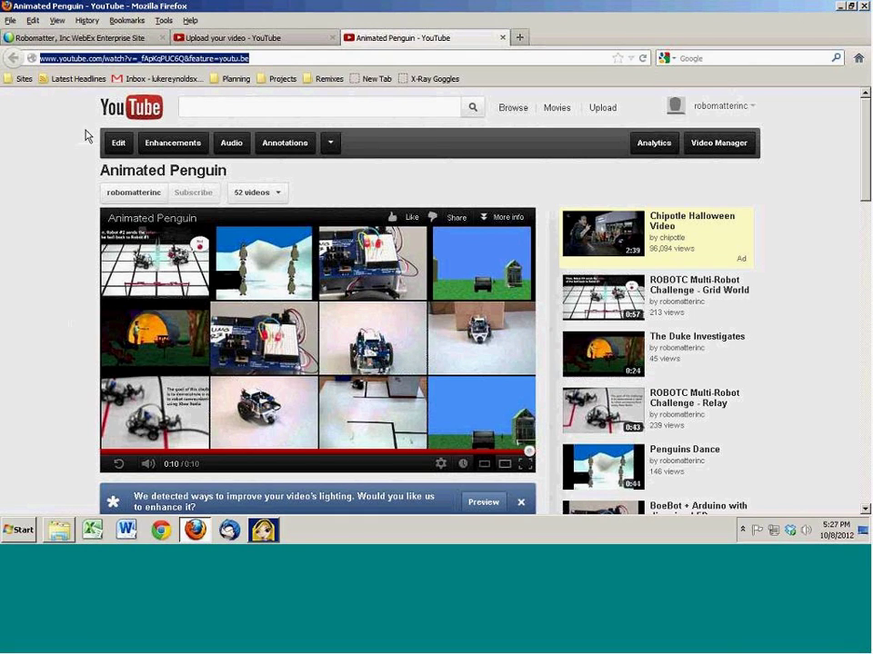
click(41, 126)
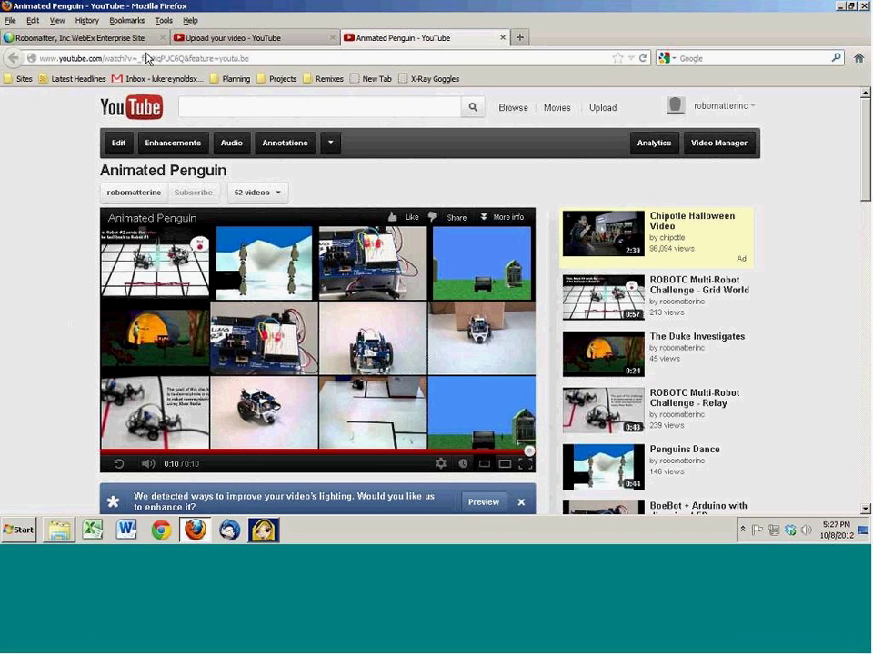
Step: Show the video's share link below the description and check its start-time and long-link options
scroll(58, 267, down, 3)
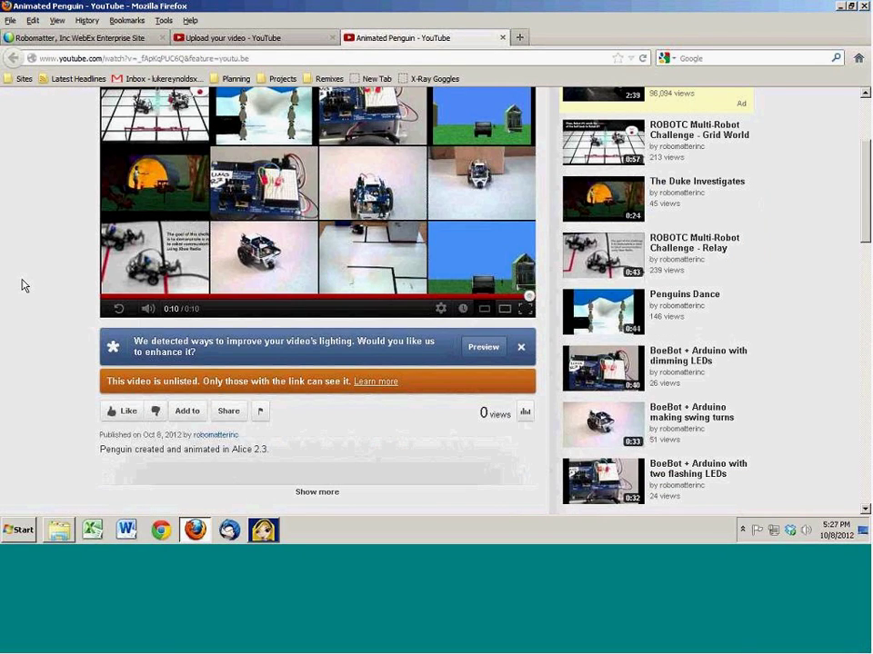
scroll(207, 286, down, 3)
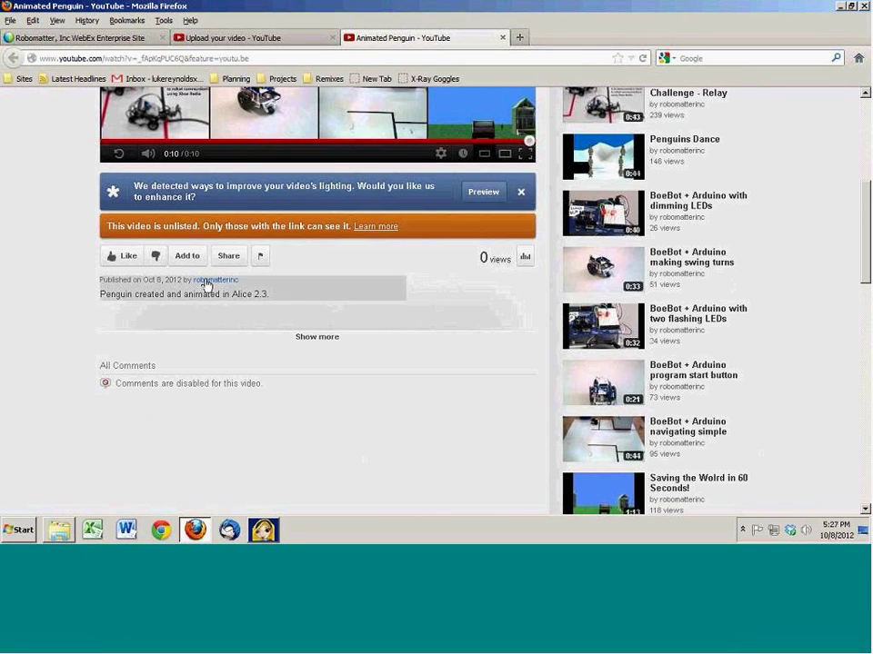
click(229, 258)
click(224, 329)
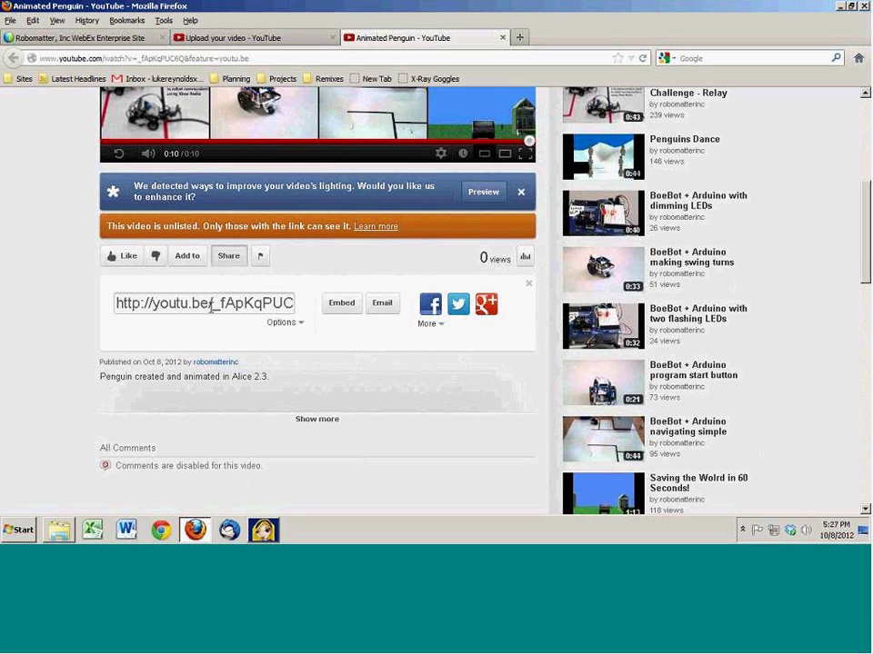
click(211, 308)
click(281, 323)
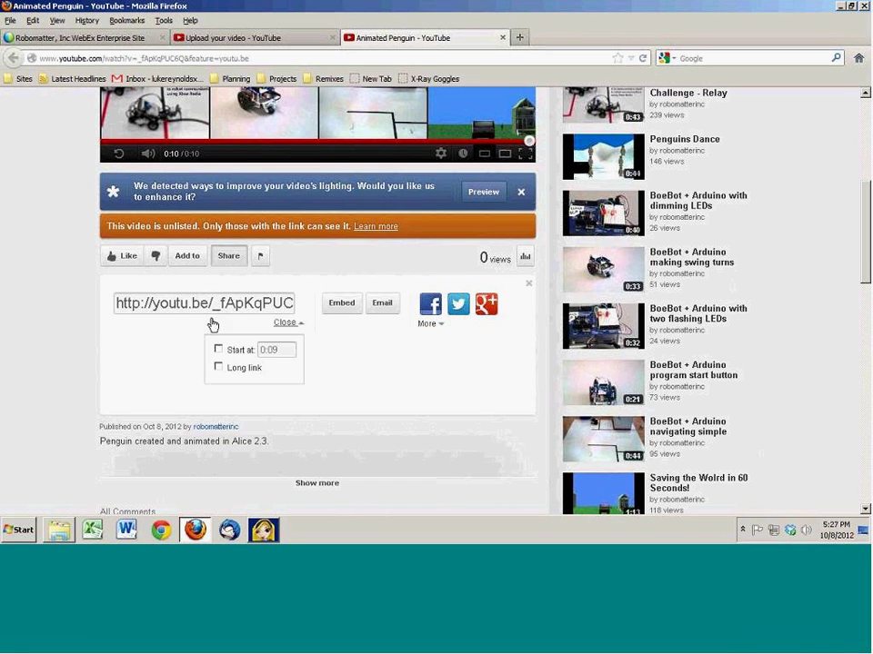
click(284, 322)
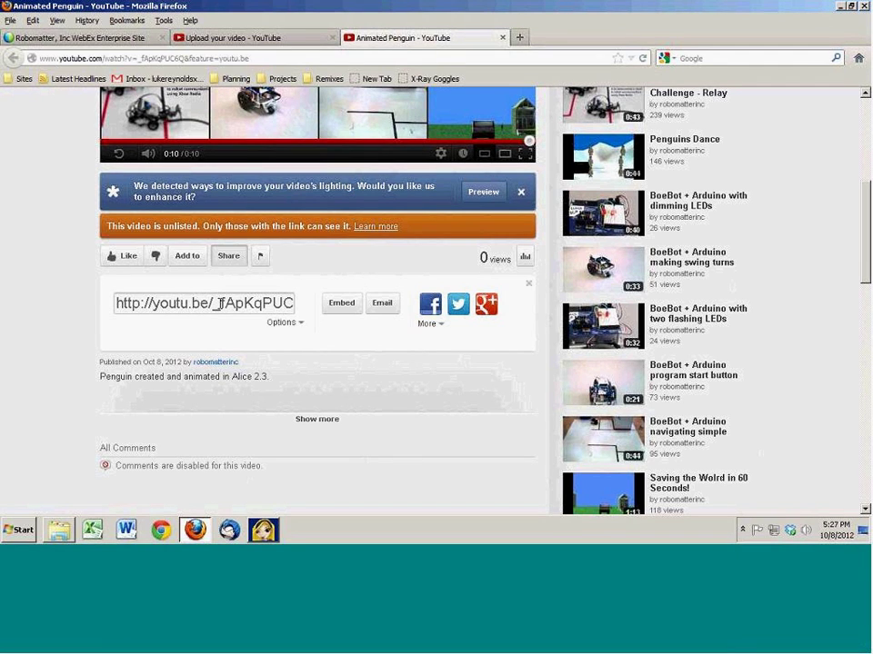
Step: Highlight the video ID in the watch page's address, and close the video page to return to the upload page
scroll(275, 300, up, 5)
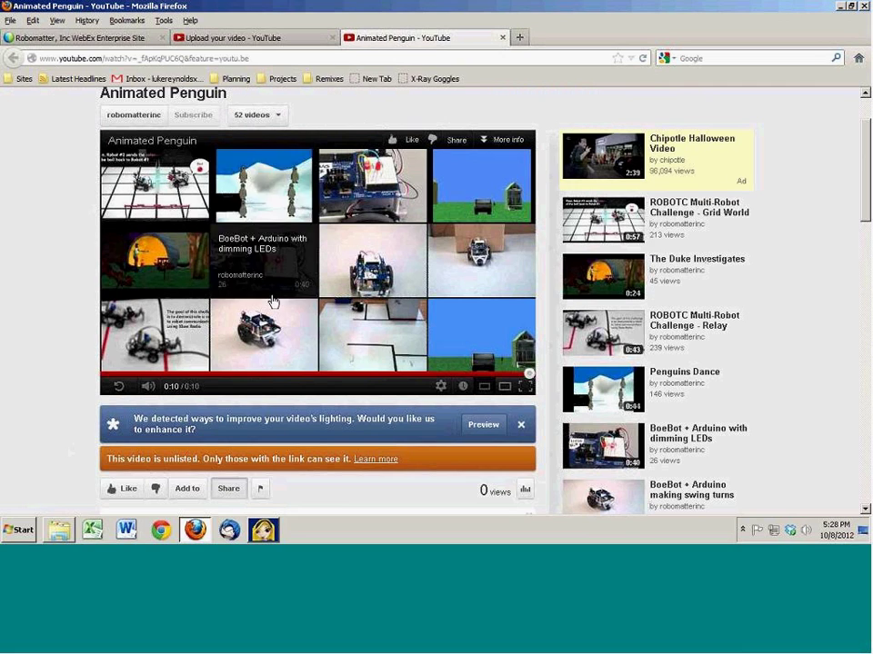
click(139, 60)
click(146, 58)
drag(138, 58, 186, 59)
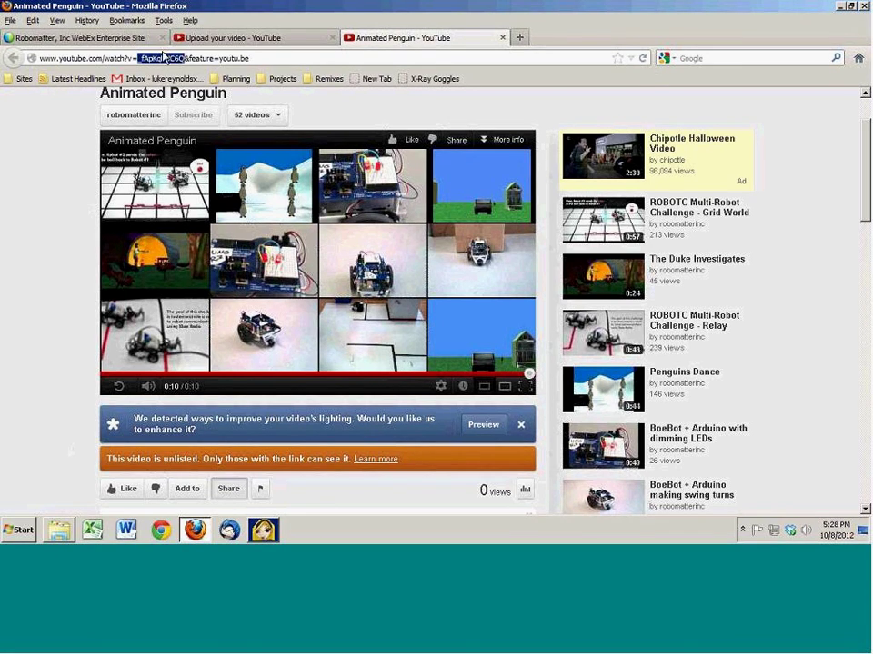
click(501, 38)
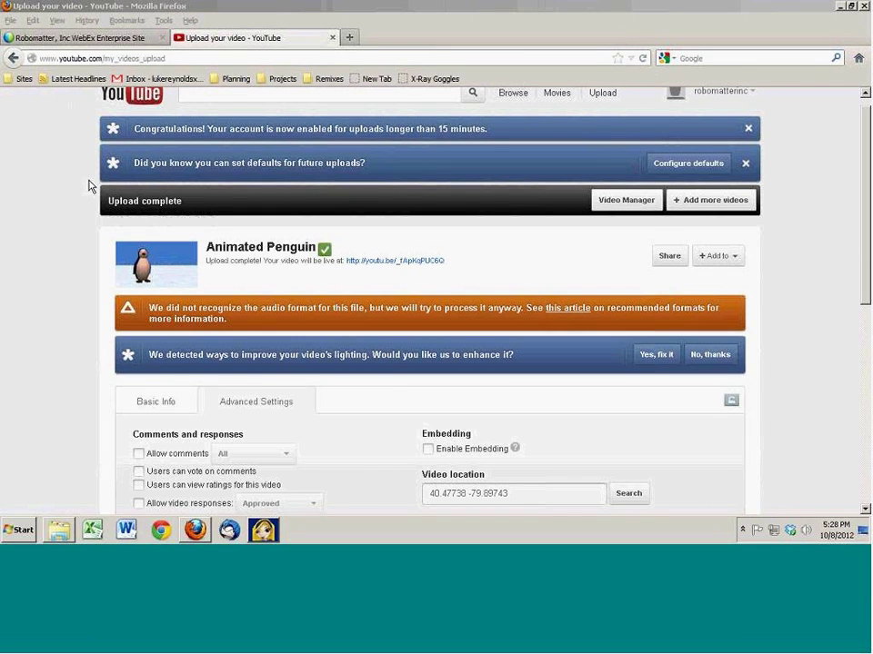
scroll(150, 235, up, 1)
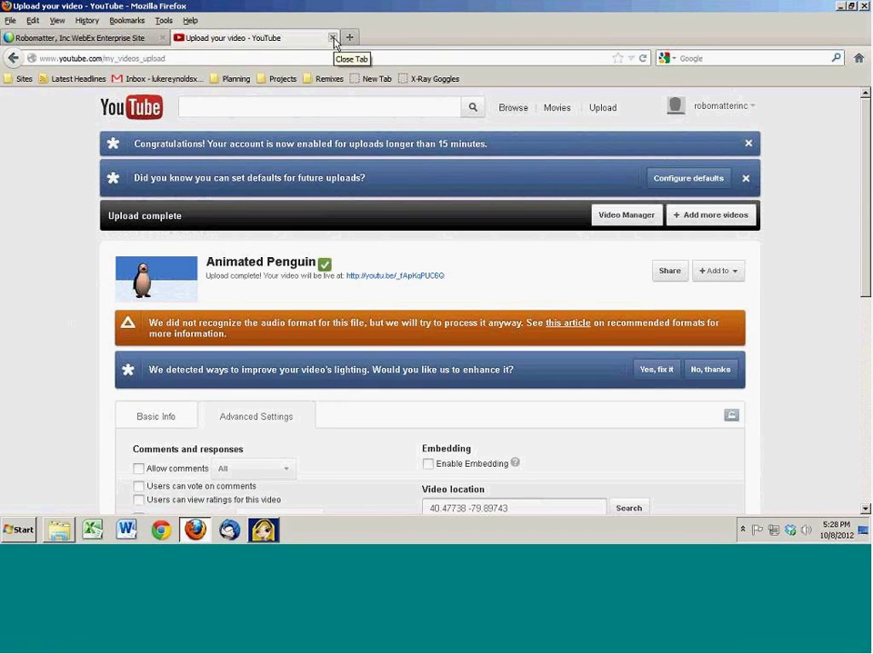
Step: Go to the alice.org website and open its community forums
click(190, 58)
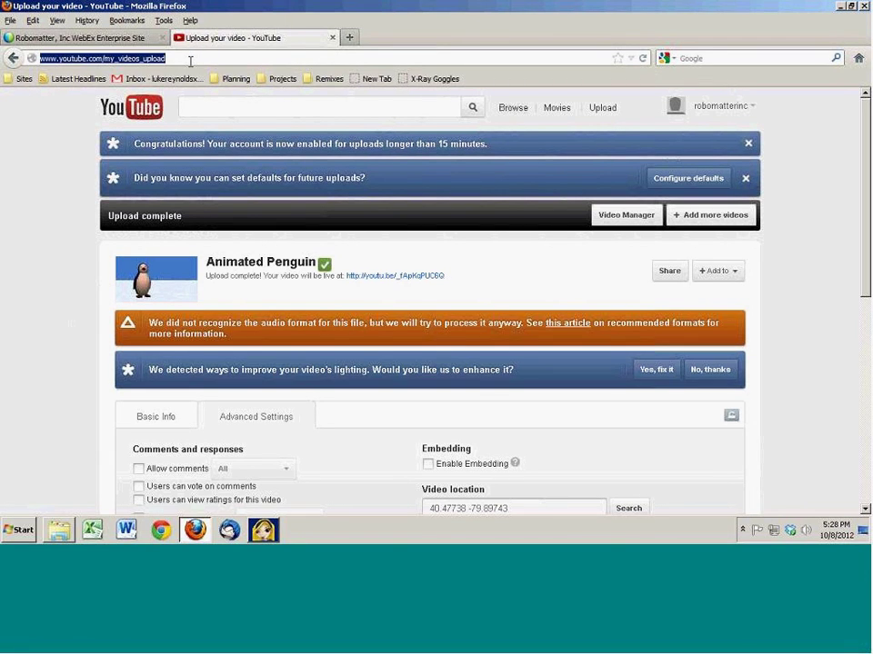
text(alice)
key(Down)
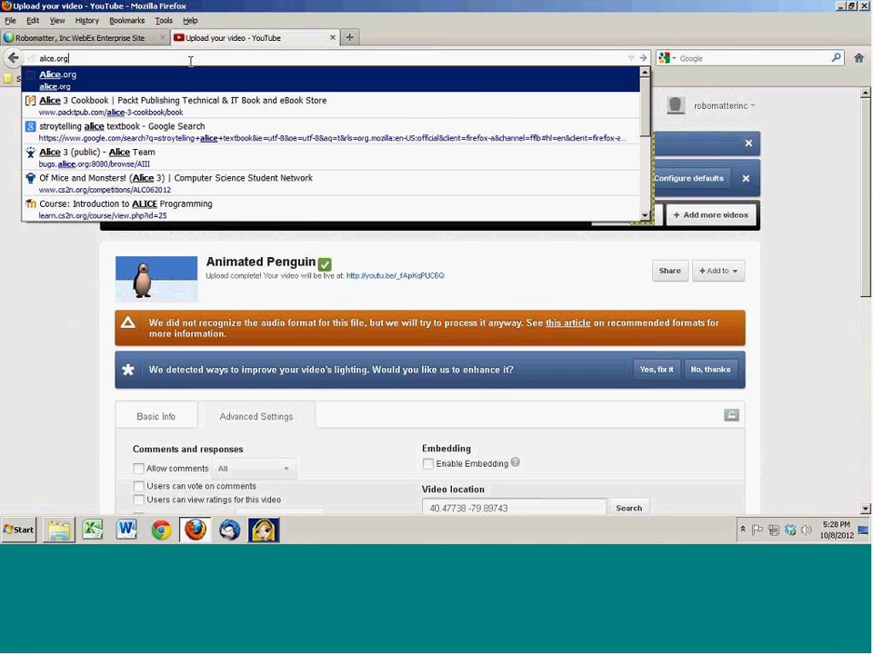
key(Return)
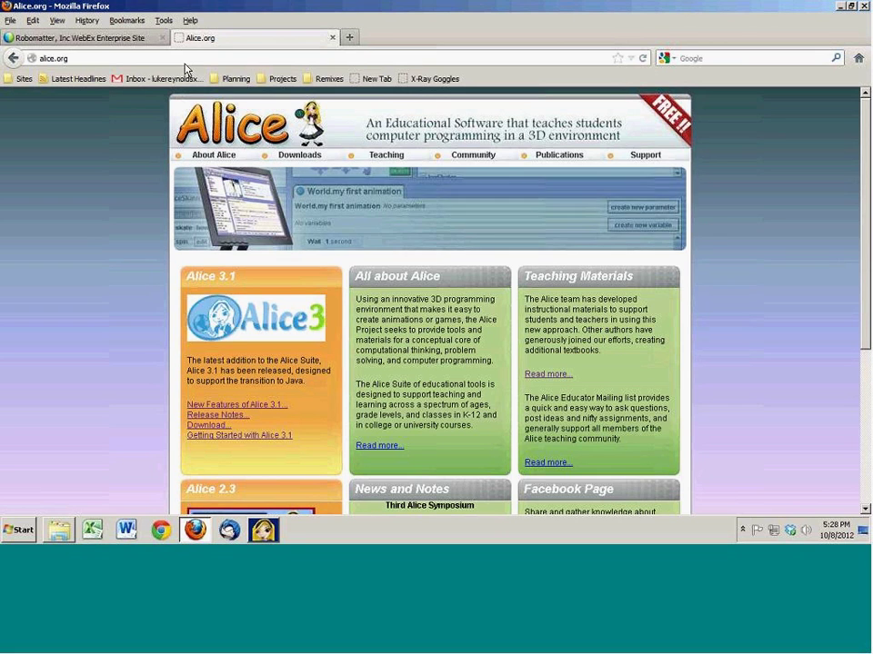
mouse_move(473, 157)
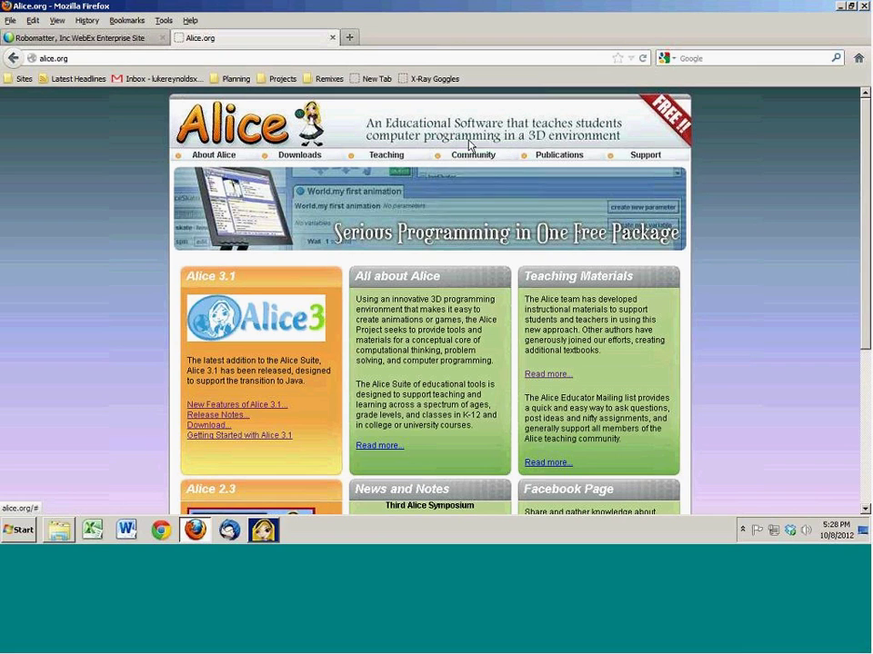
click(470, 210)
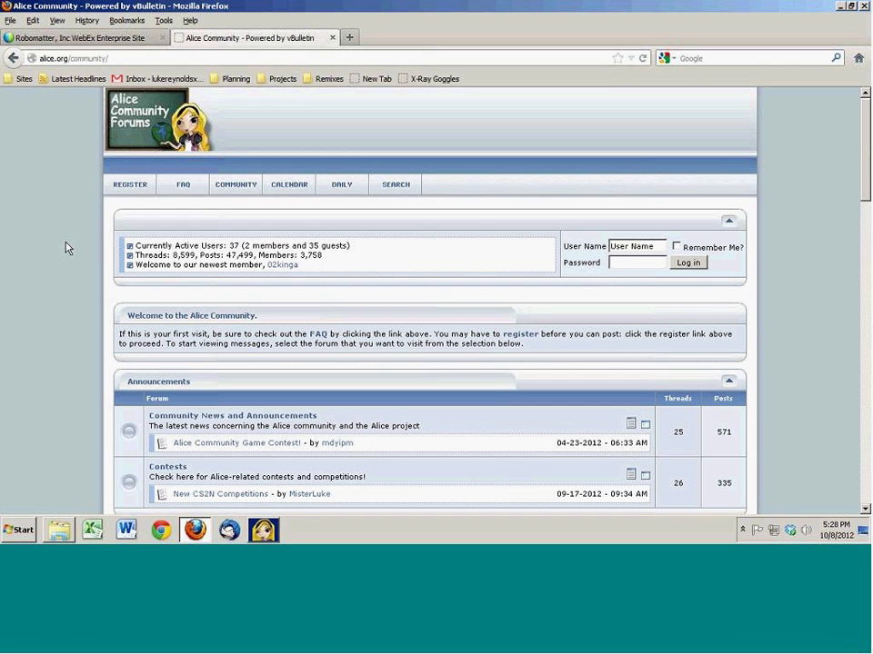
Step: Look through the Alice community's forum categories, from Announcements and Betas to General Discussion and Educators
scroll(73, 252, down, 3)
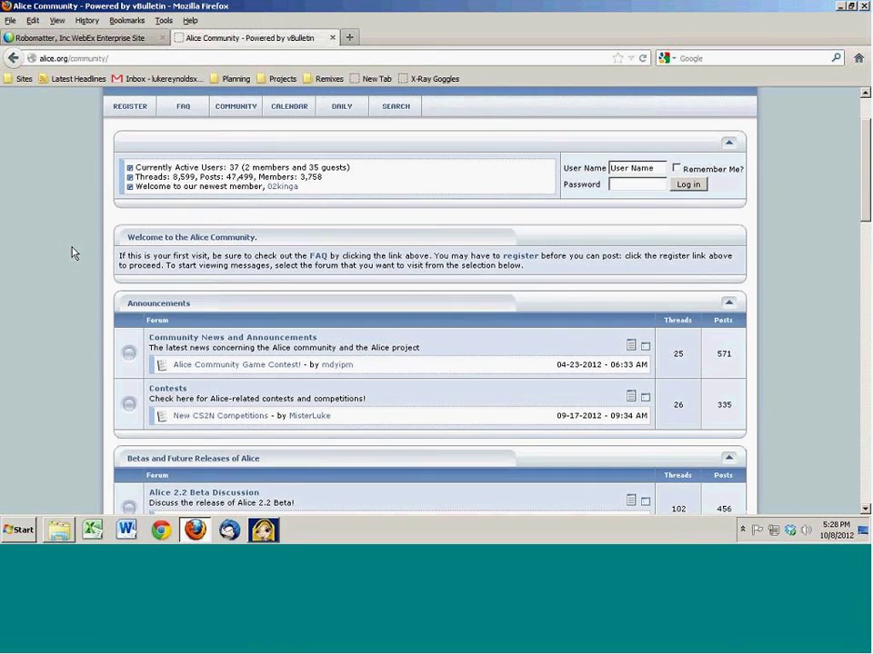
scroll(74, 251, down, 2)
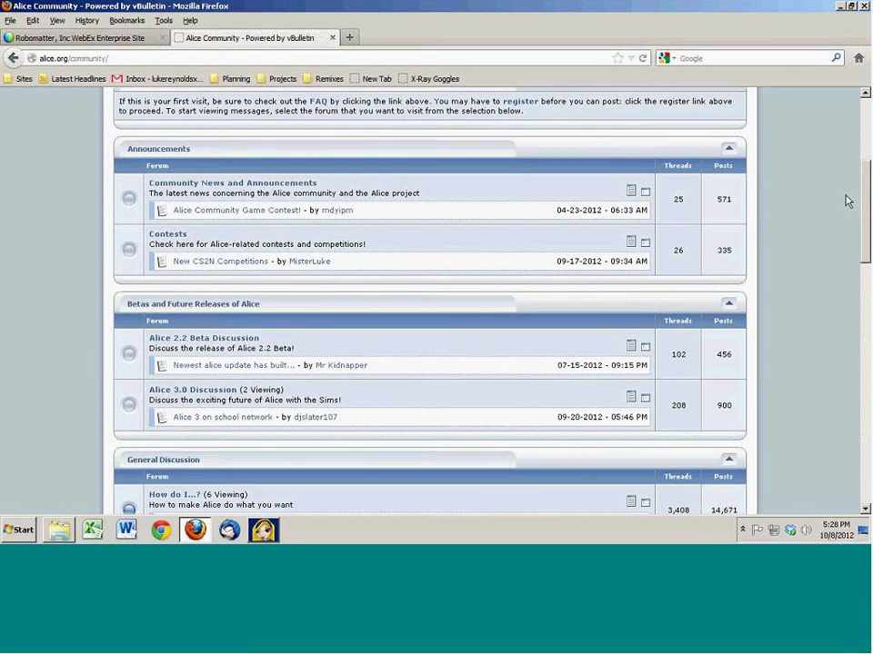
drag(865, 189, 854, 139)
scroll(713, 194, down, 3)
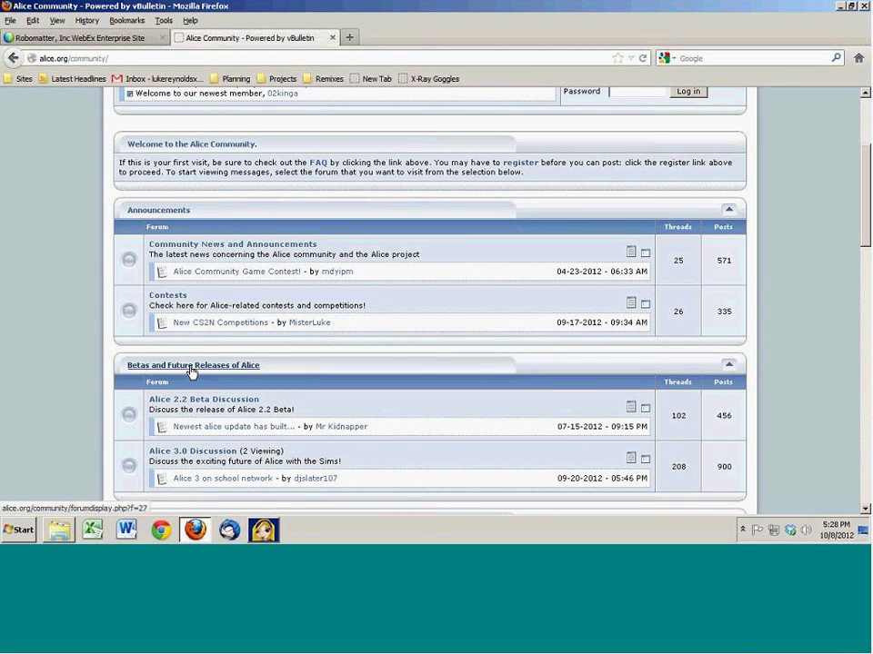
scroll(189, 373, down, 4)
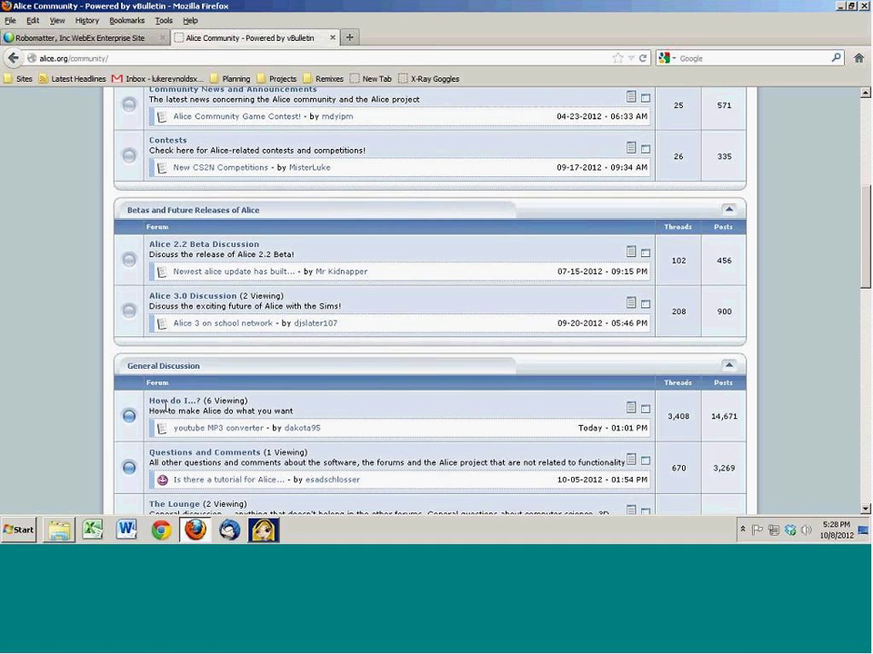
scroll(187, 251, up, 4)
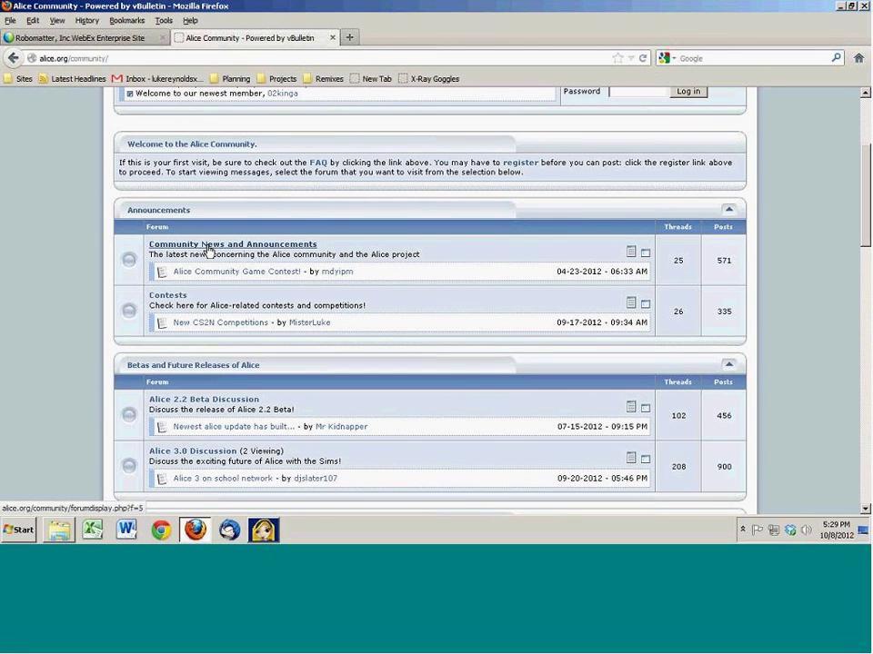
scroll(71, 309, down, 4)
scroll(72, 309, down, 5)
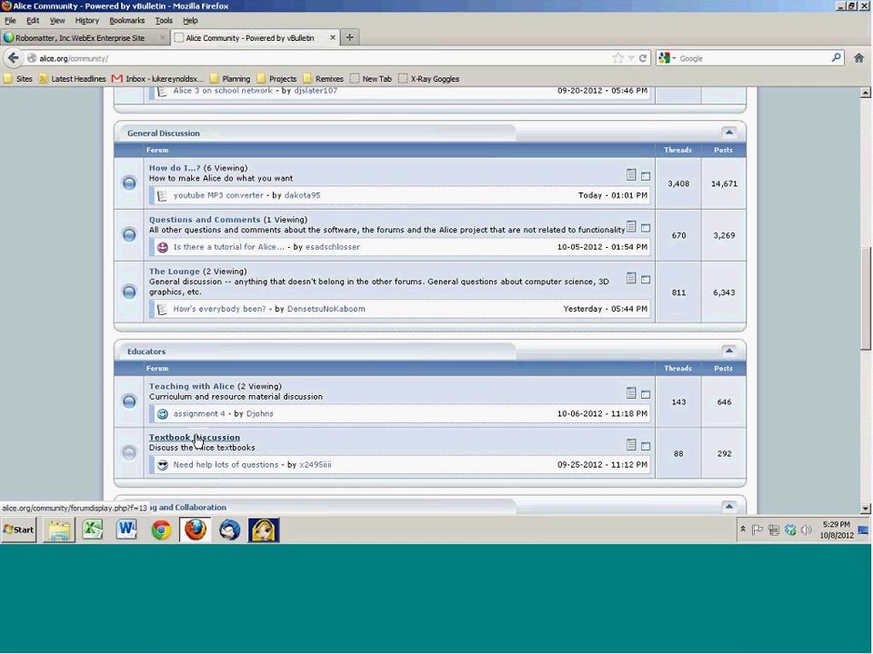
Step: Open the Teaching with Alice forum under Educators and look through its discussion threads
click(176, 389)
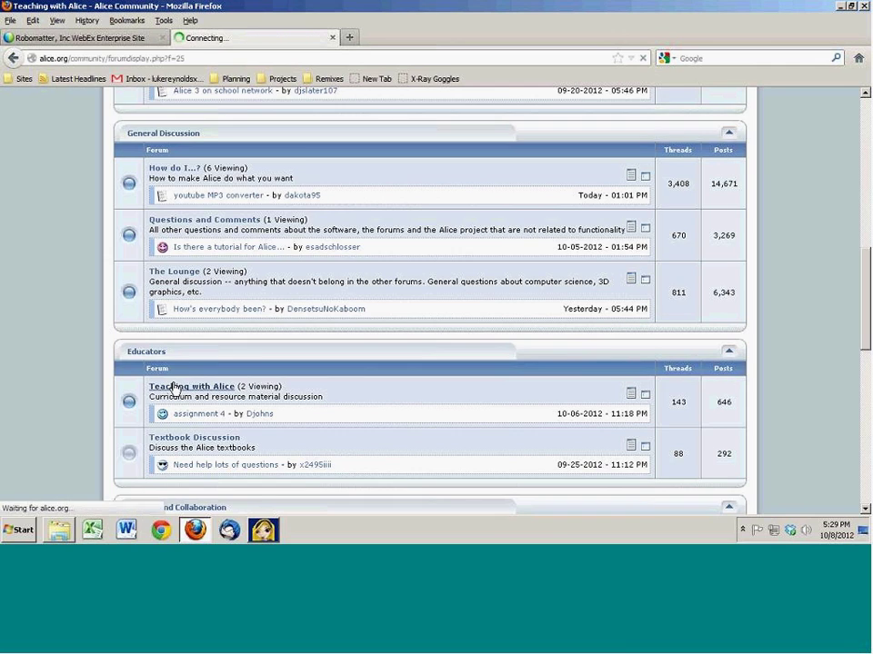
scroll(81, 318, down, 2)
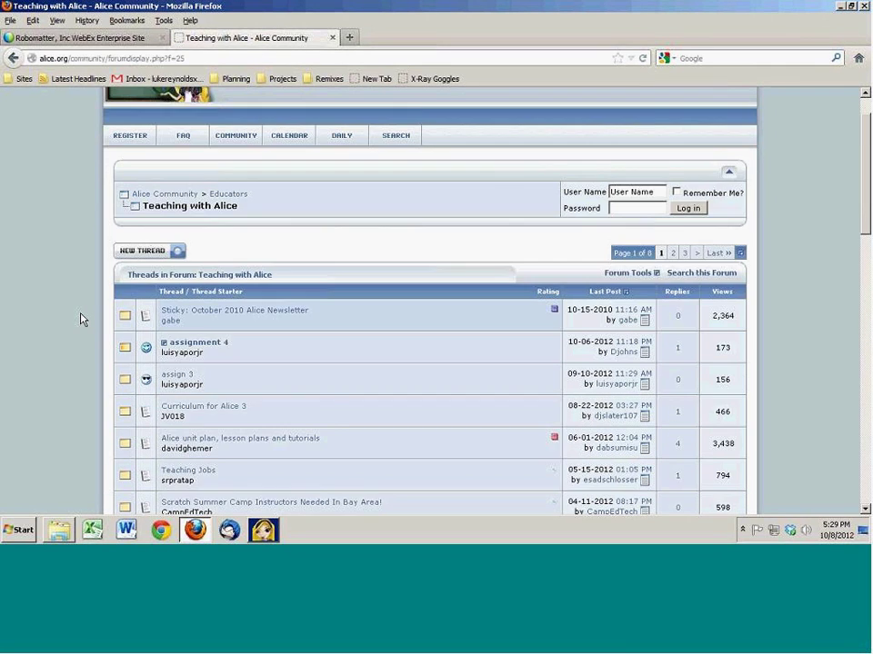
scroll(136, 372, down, 1)
scroll(125, 366, down, 1)
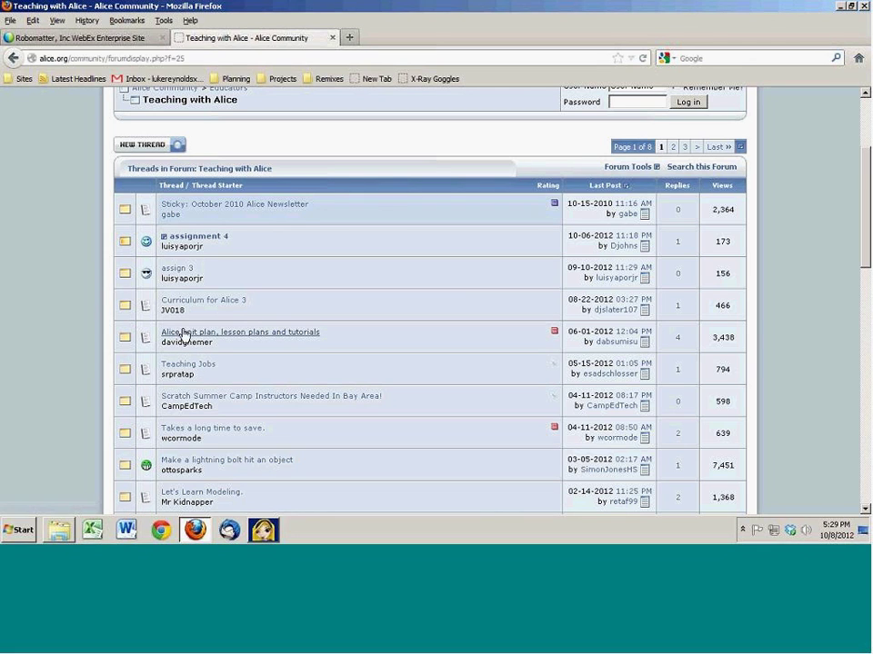
mouse_move(172, 297)
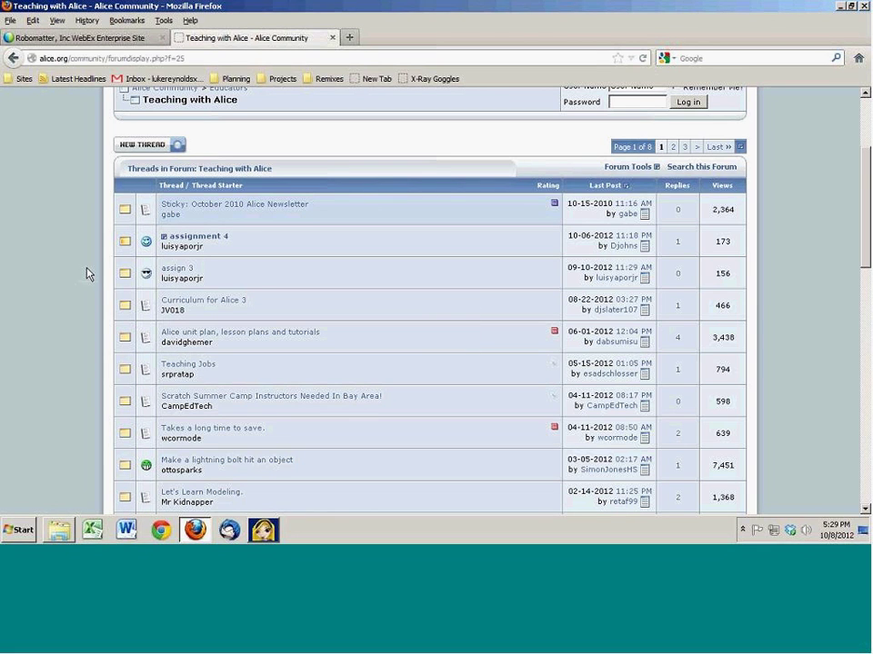
scroll(102, 339, down, 2)
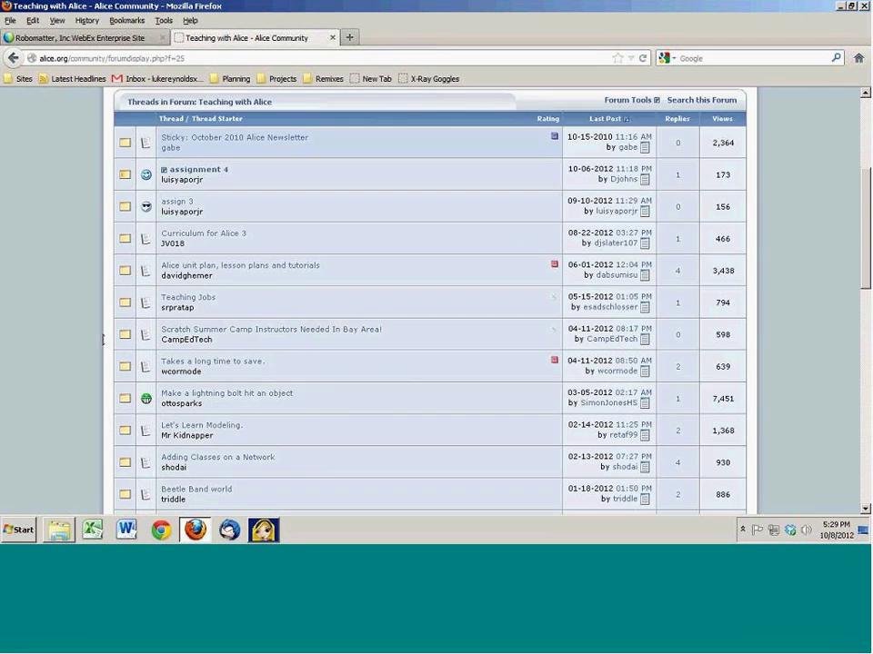
scroll(102, 339, up, 4)
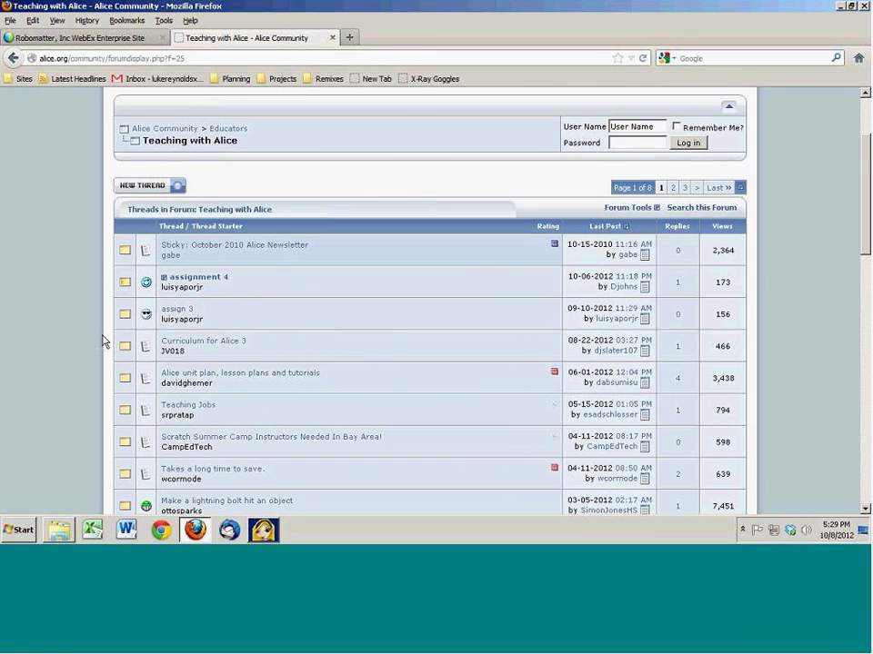
scroll(103, 340, up, 2)
scroll(93, 341, down, 2)
scroll(94, 341, up, 2)
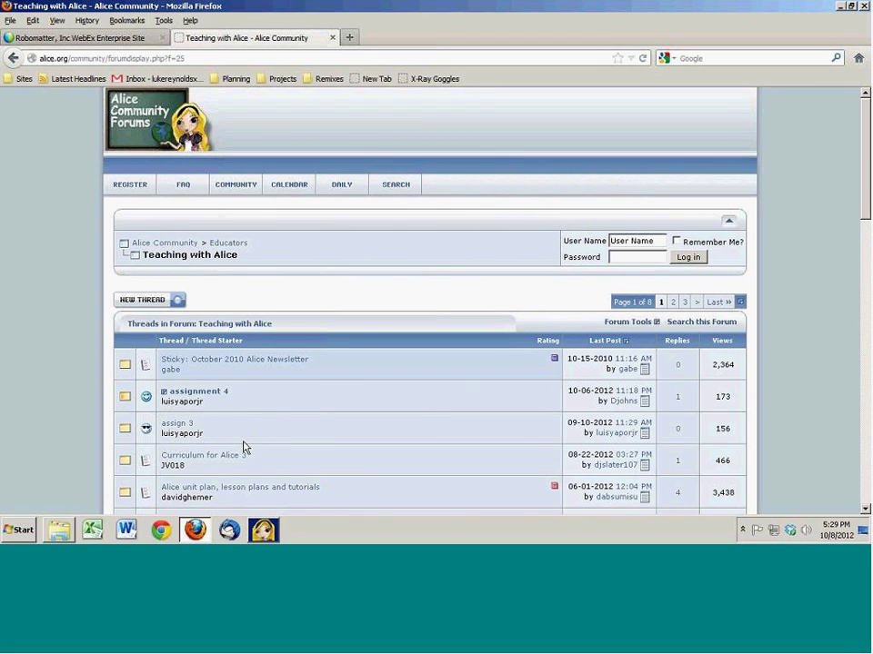
Step: Search the Alice community forums for the keyword "lists", filling in the image verification words
click(402, 191)
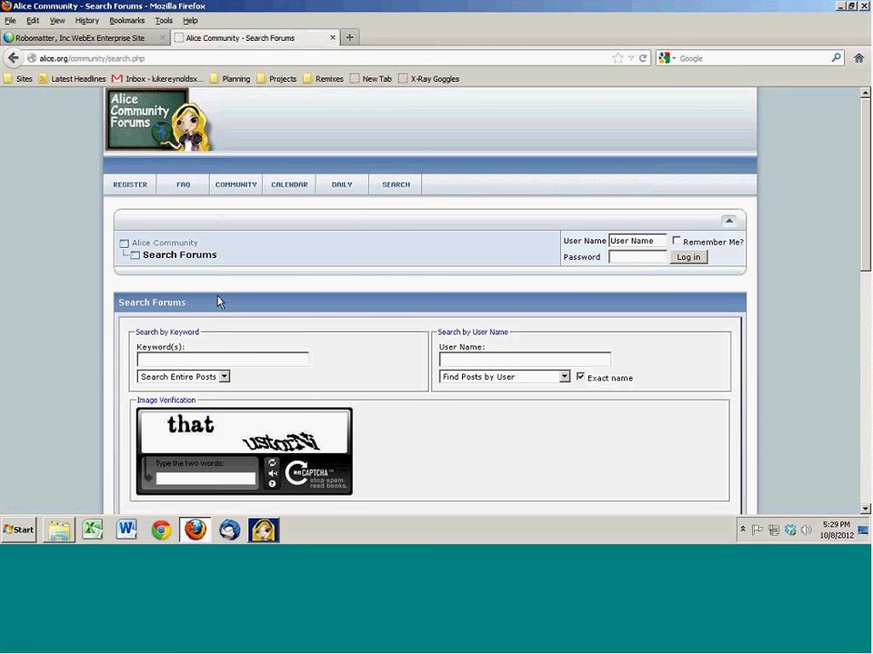
text(lists)
key(Return)
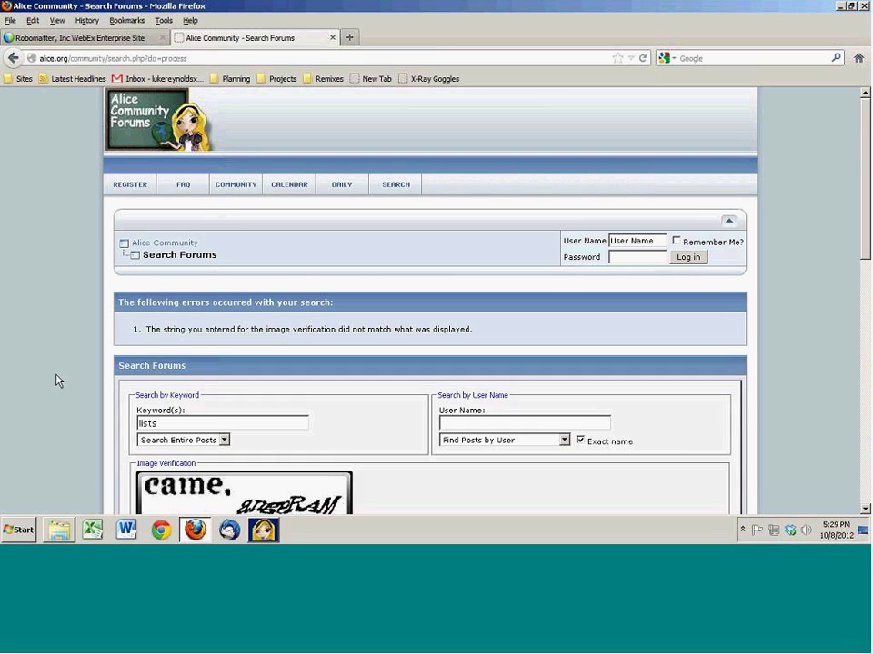
scroll(174, 388, down, 3)
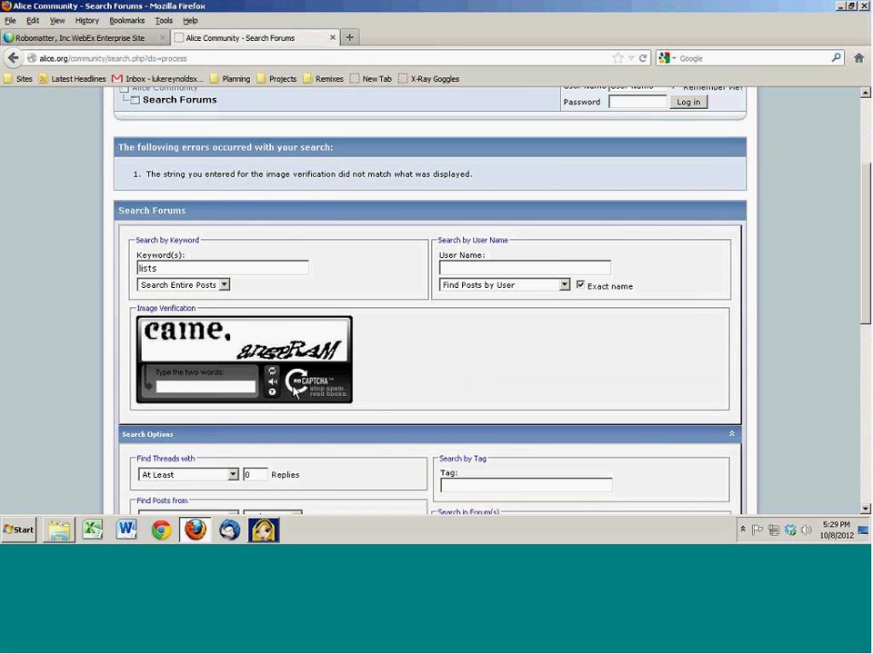
text(came, angeRa)
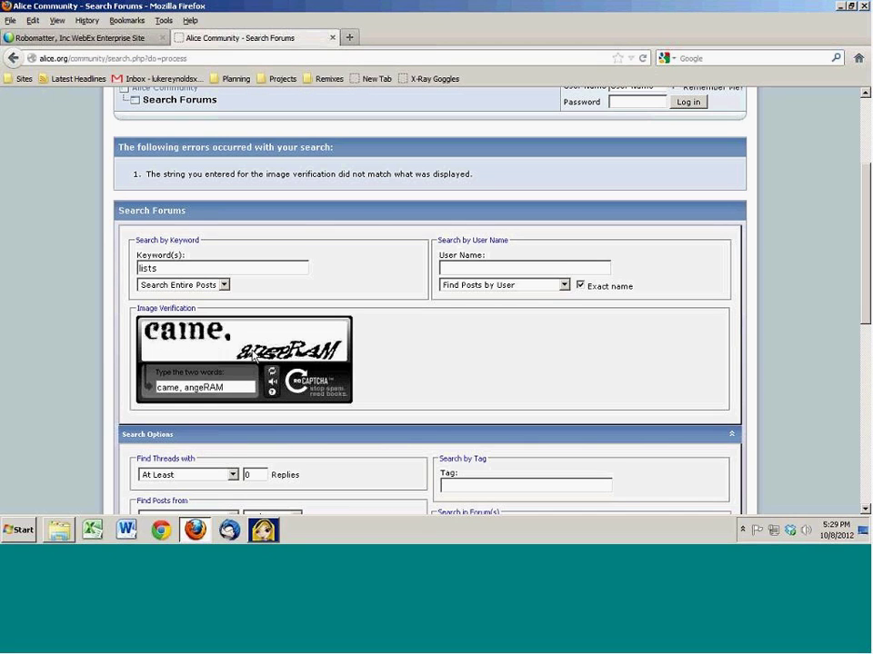
key(Return)
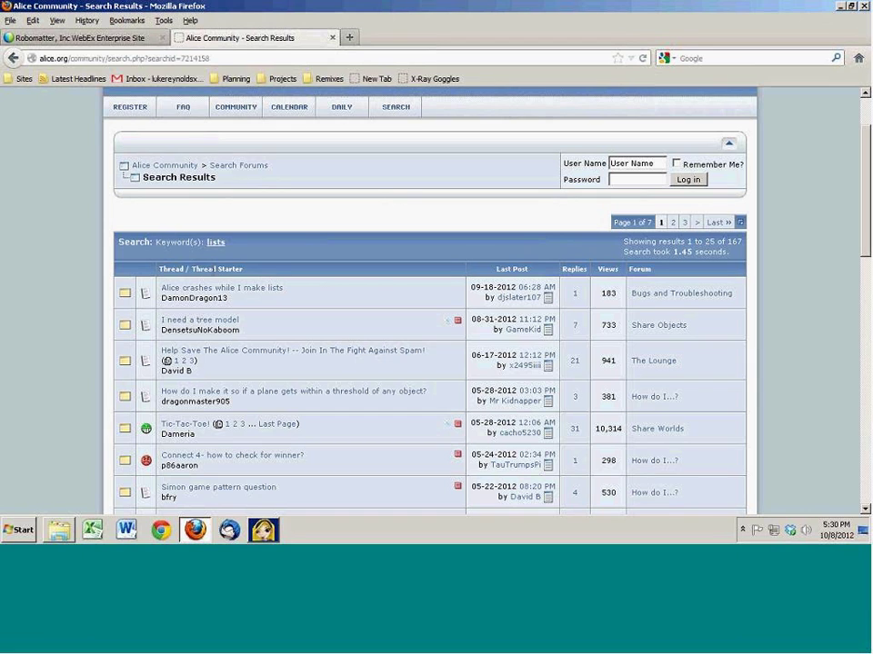
Step: Open the thread "Alice crashes while I make lists" and read the original post and the administrator's reply
click(235, 291)
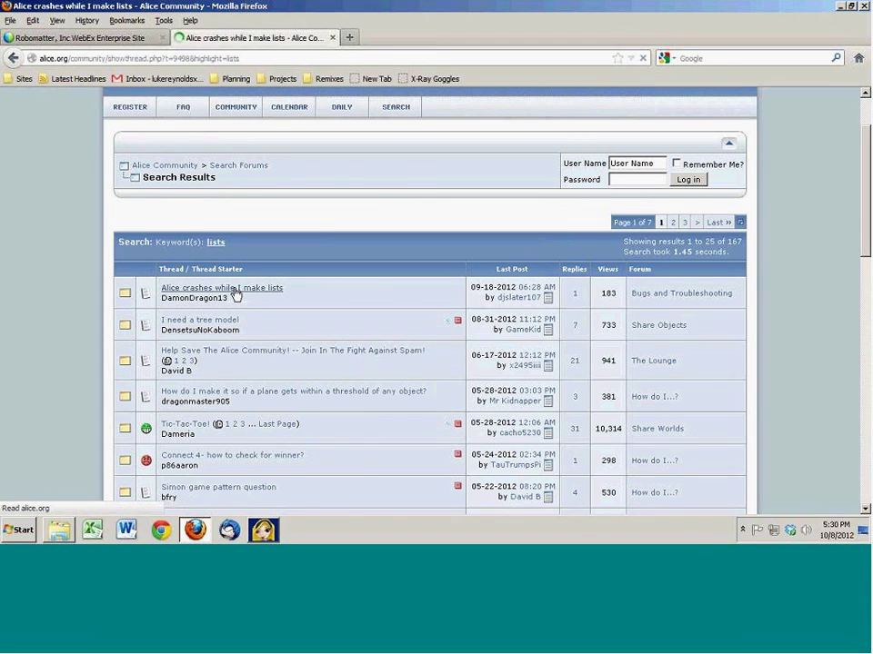
scroll(66, 324, down, 3)
scroll(329, 297, down, 1)
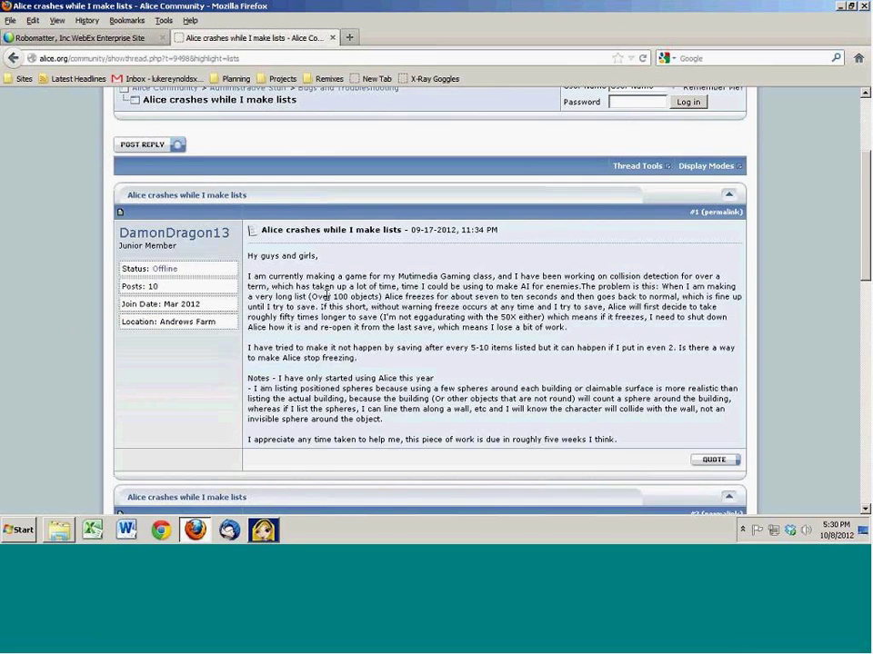
scroll(325, 296, down, 2)
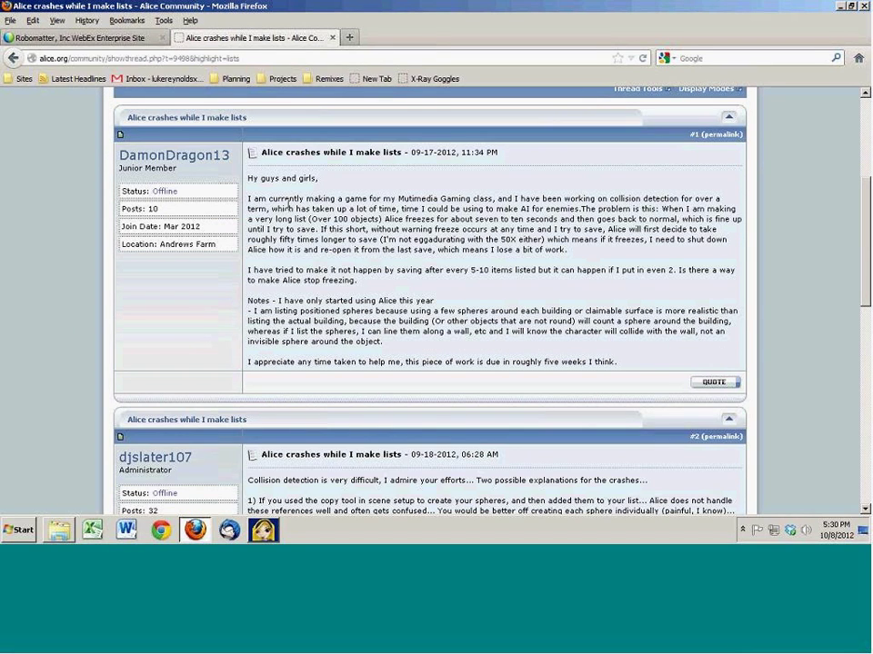
scroll(309, 206, down, 3)
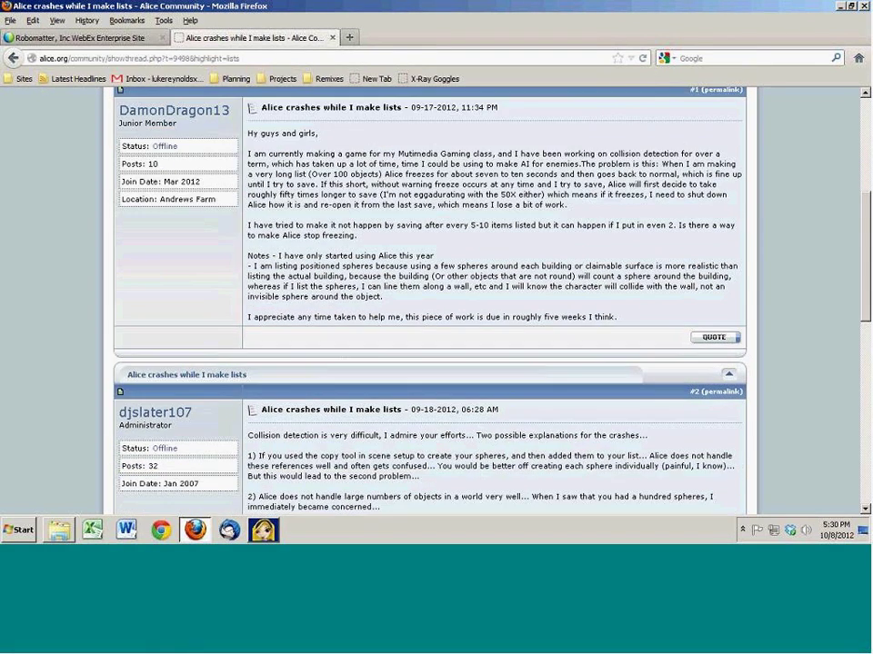
scroll(331, 283, down, 5)
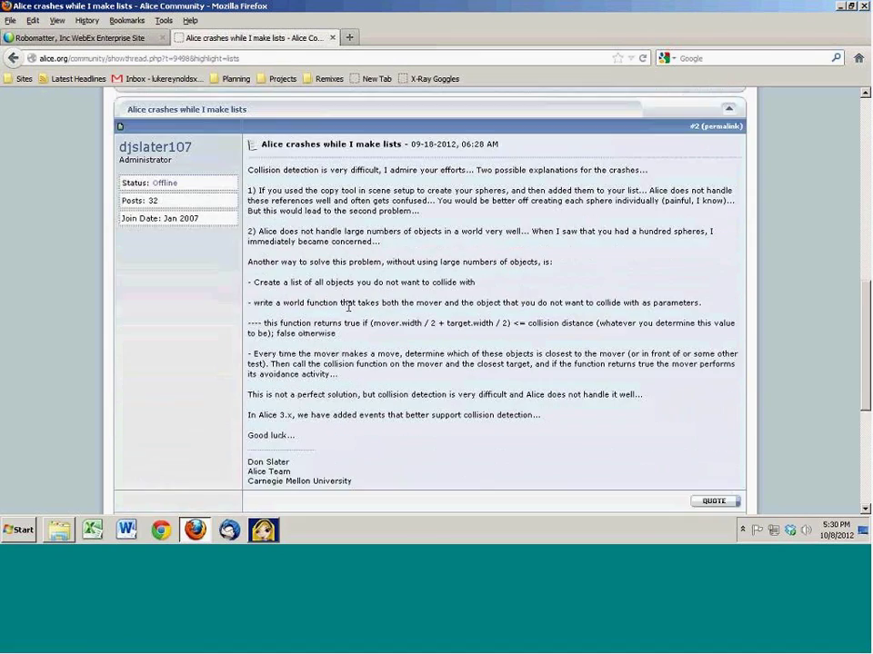
scroll(333, 310, up, 2)
scroll(337, 309, up, 7)
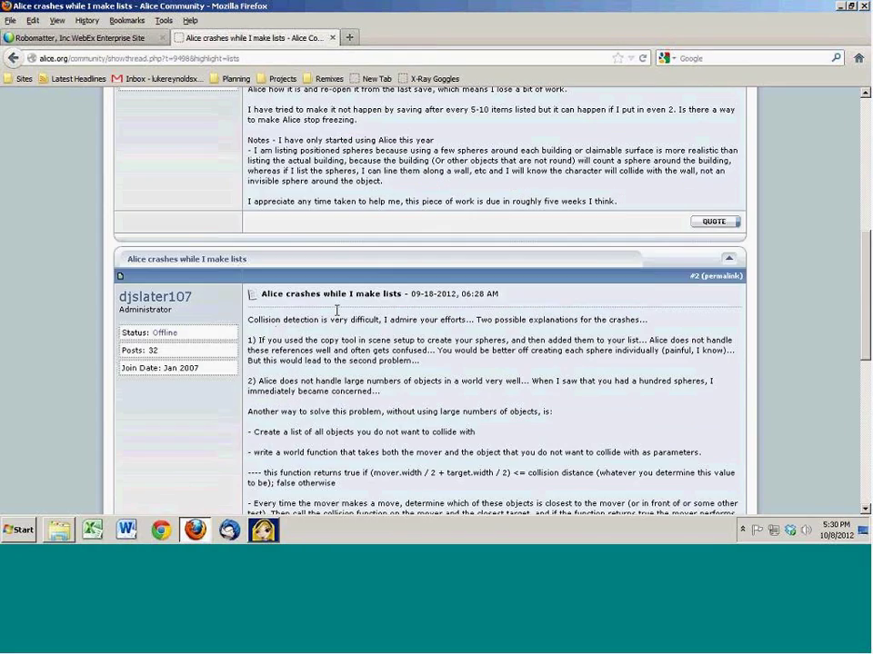
scroll(331, 306, up, 3)
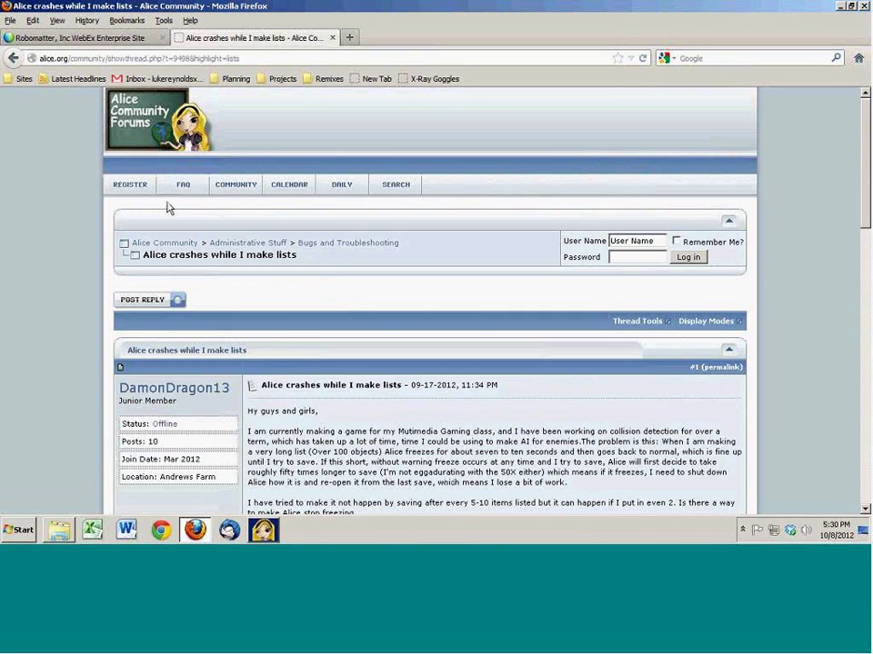
scroll(292, 349, down, 1)
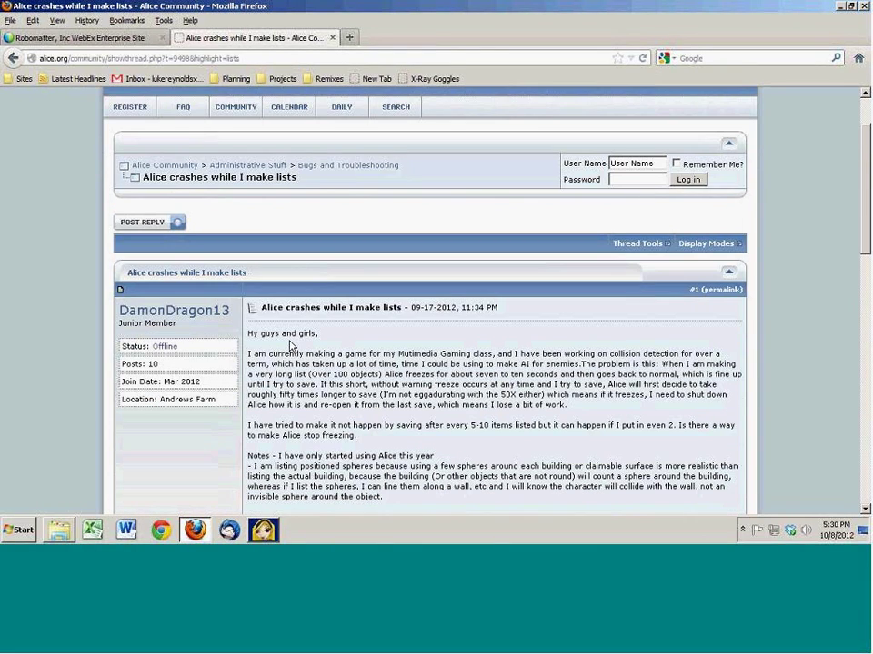
scroll(291, 347, down, 1)
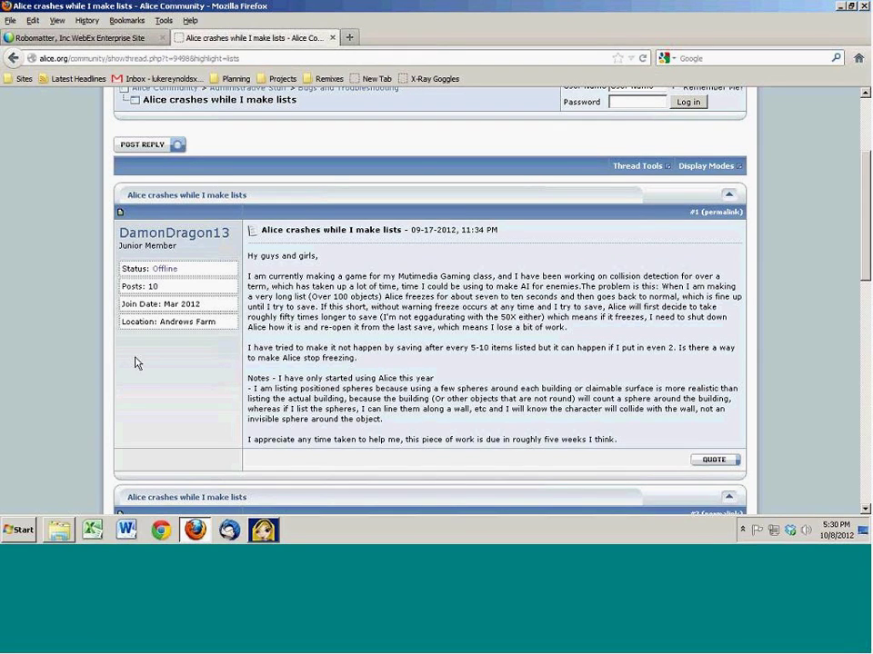
scroll(135, 343, up, 1)
scroll(134, 343, up, 1)
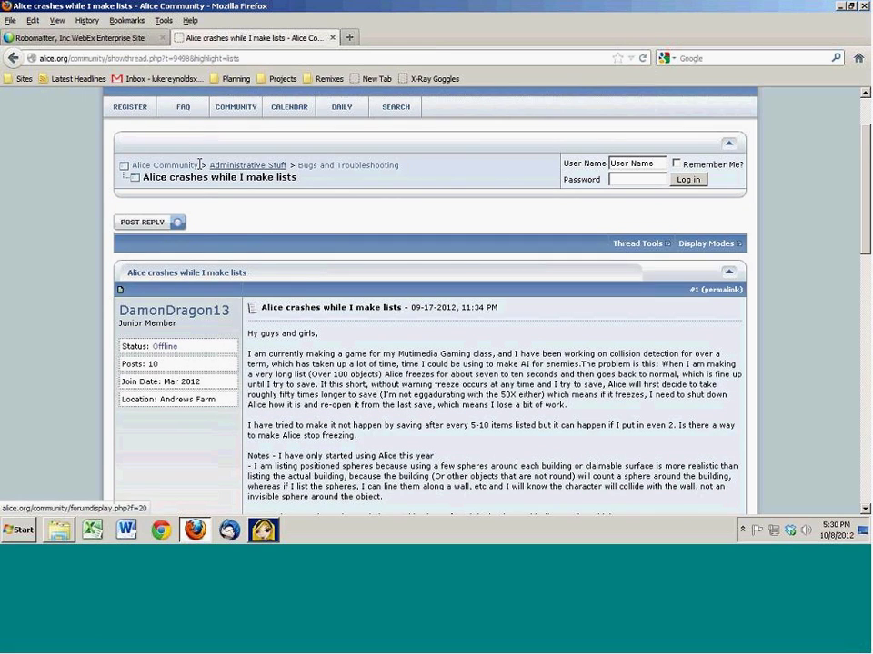
Step: Return to the Alice Community forum index and open the Questions and Comments forum under General Discussion
click(144, 166)
scroll(60, 306, down, 5)
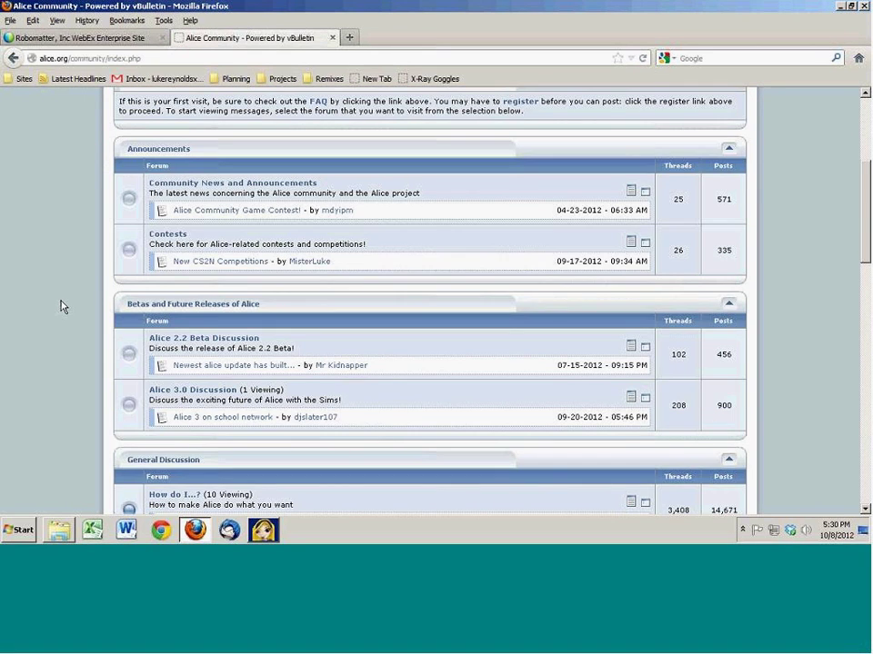
scroll(60, 306, down, 4)
click(235, 315)
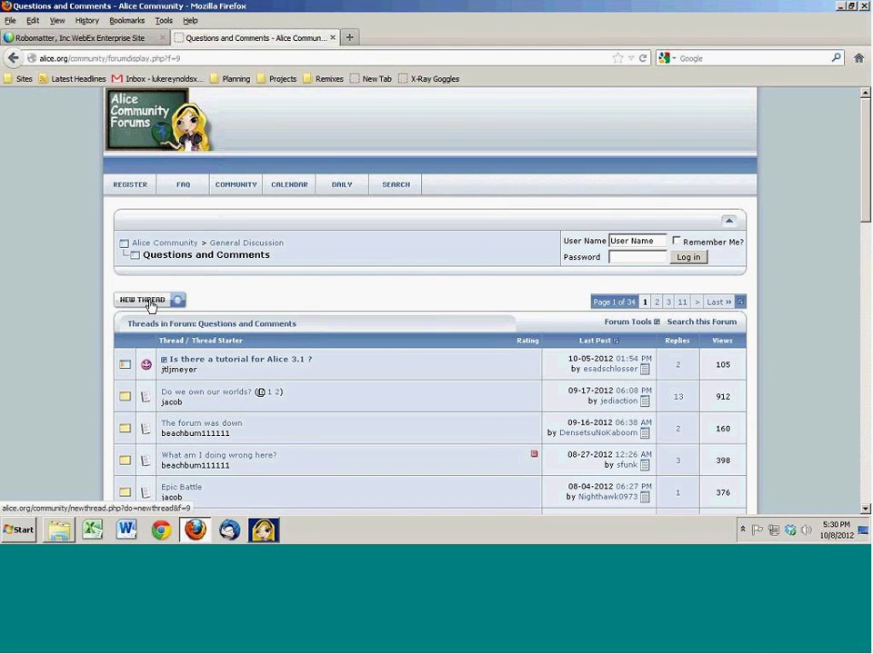
Step: Start a new thread in Questions and Comments, logging in with the prefilled account credentials
click(141, 307)
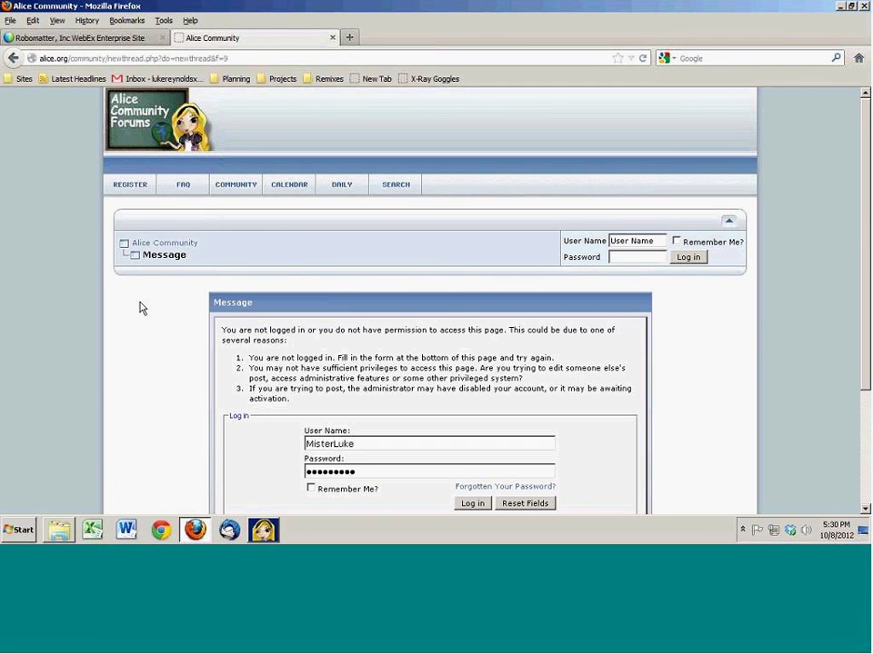
scroll(141, 308, down, 1)
click(472, 436)
click(357, 219)
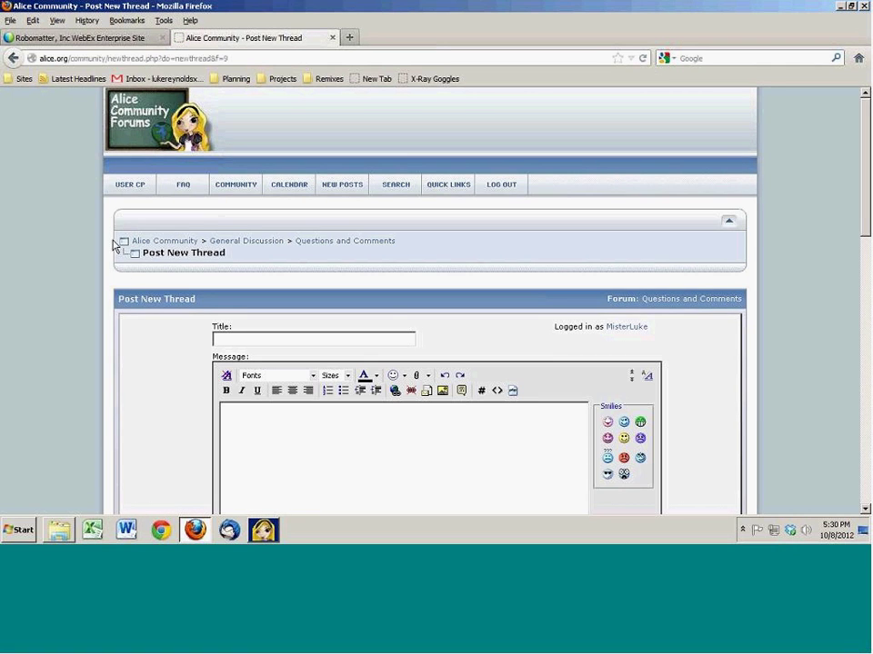
Step: Look over the new thread form, including its title, message, tags and post icon fields
scroll(154, 249, down, 3)
scroll(157, 249, up, 1)
click(258, 184)
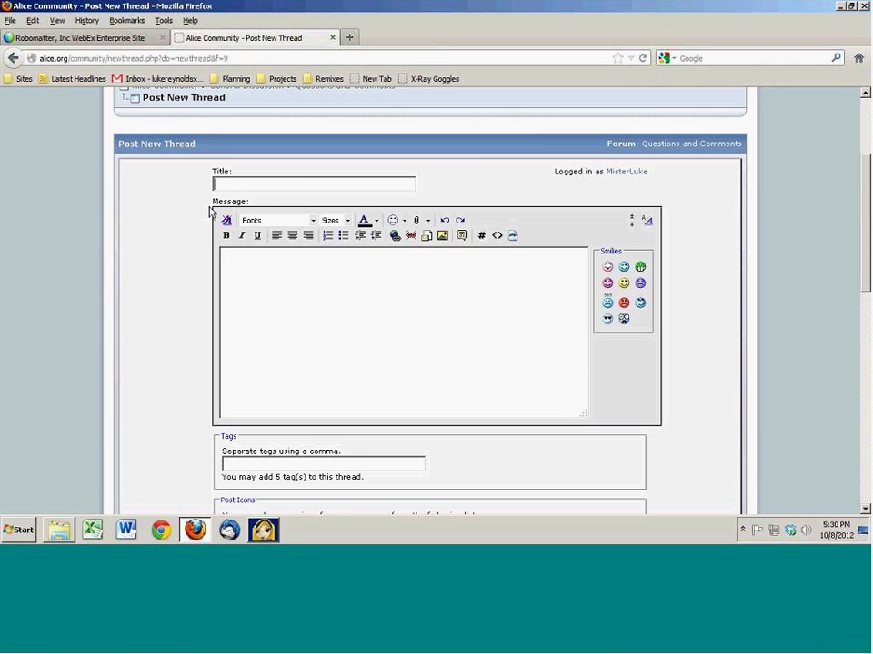
click(349, 300)
scroll(291, 256, down, 1)
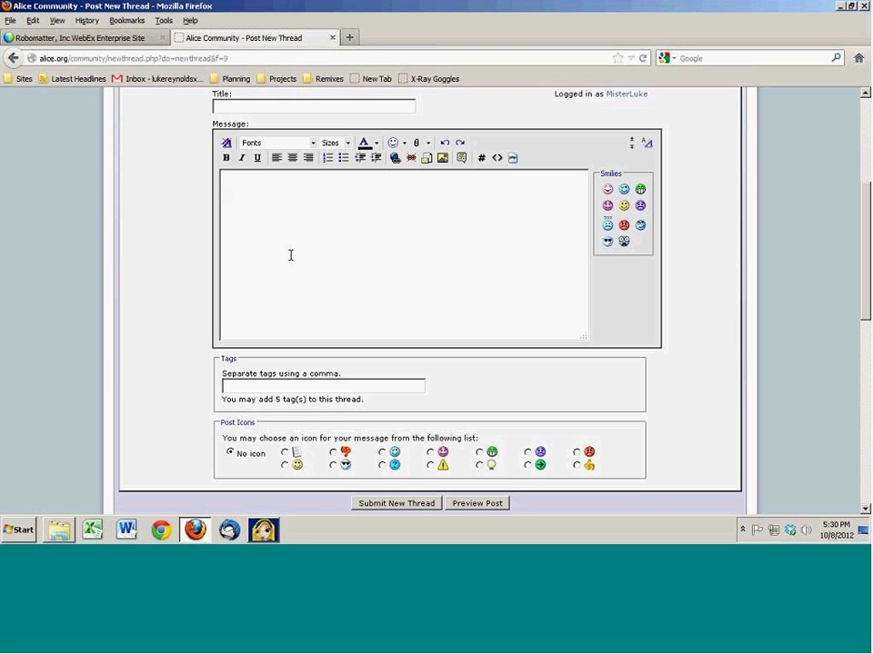
scroll(189, 300, up, 2)
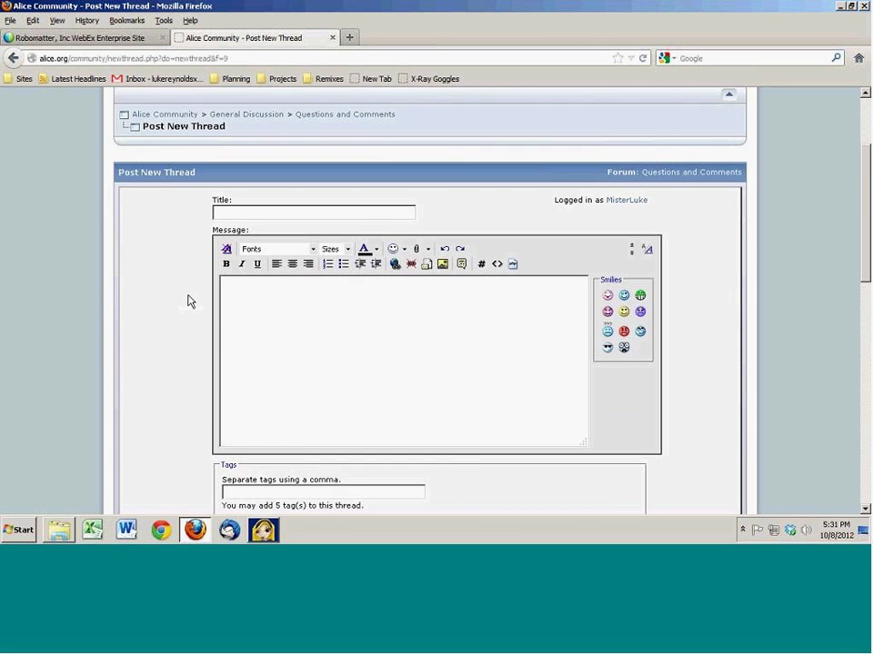
scroll(189, 295, up, 3)
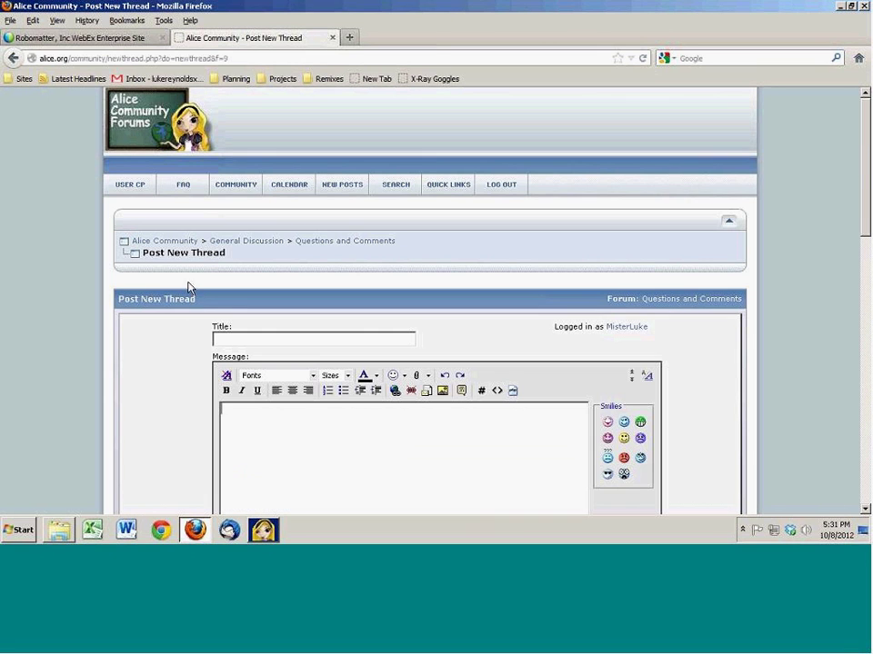
Step: Go back to the community's forum index and look through the forum categories again
click(128, 135)
scroll(100, 195, down, 1)
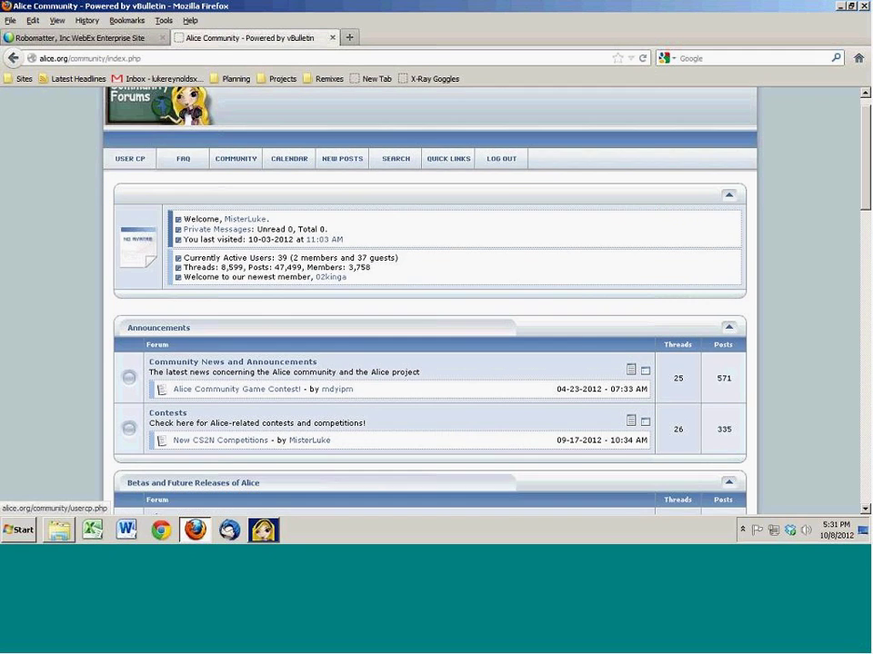
scroll(64, 208, down, 3)
scroll(46, 204, down, 1)
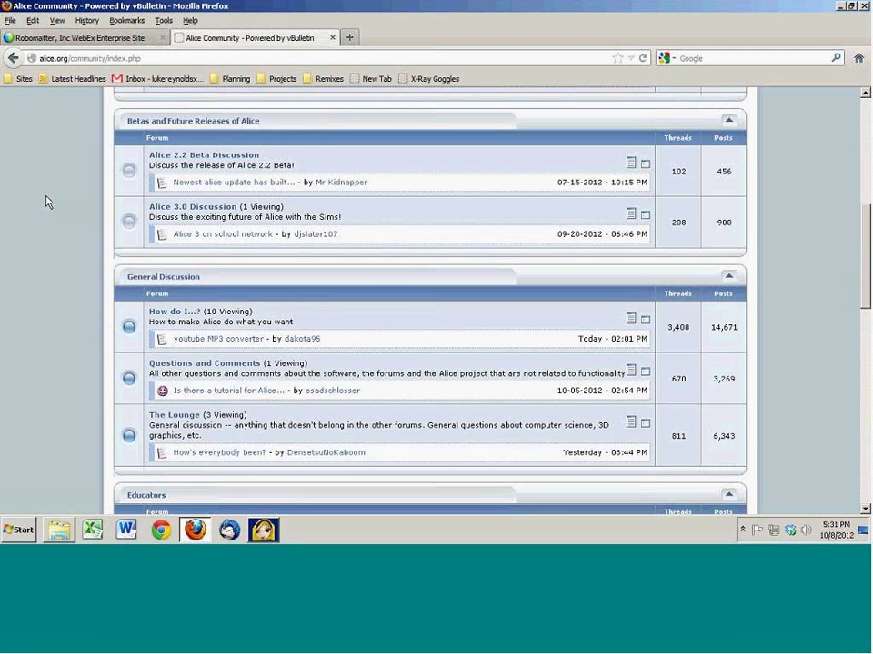
scroll(47, 202, down, 2)
scroll(47, 202, up, 4)
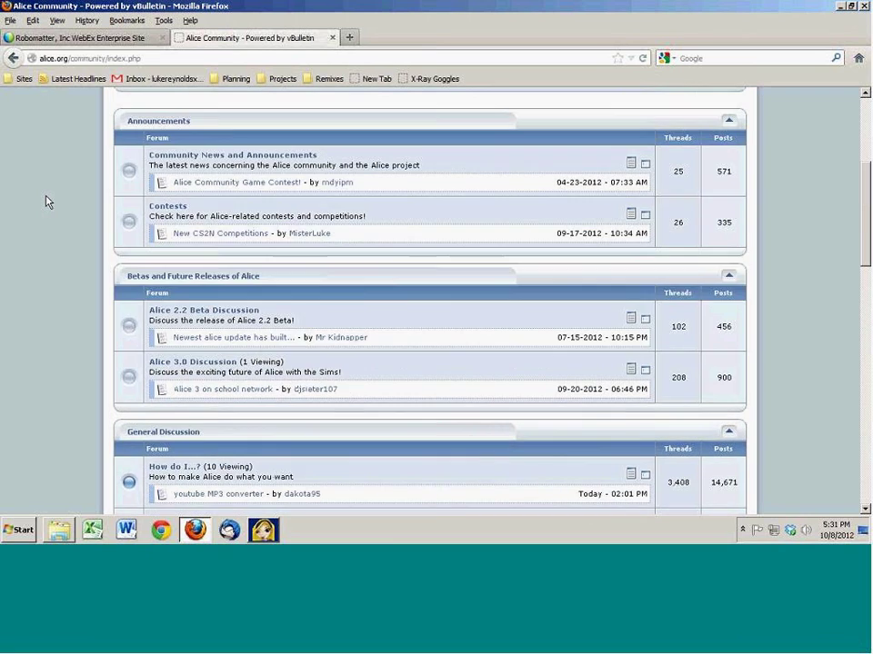
scroll(47, 202, up, 3)
click(260, 57)
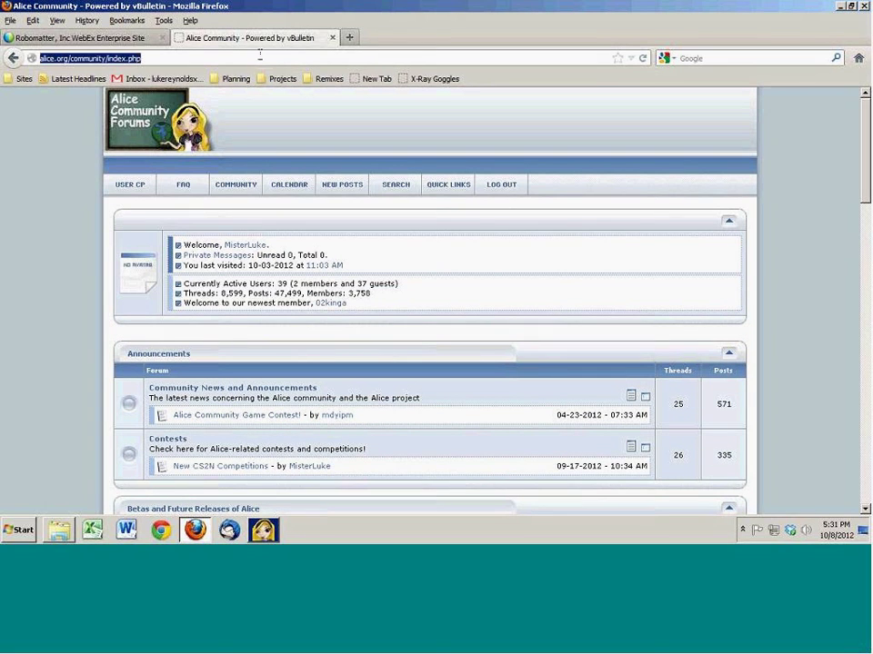
text(cs2n.org/)
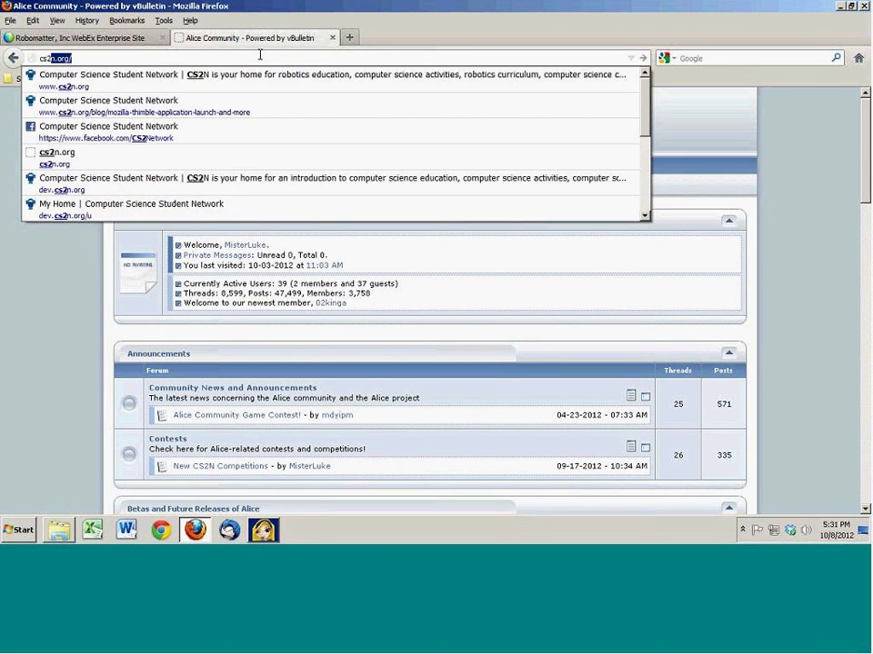
key(Down)
key(Return)
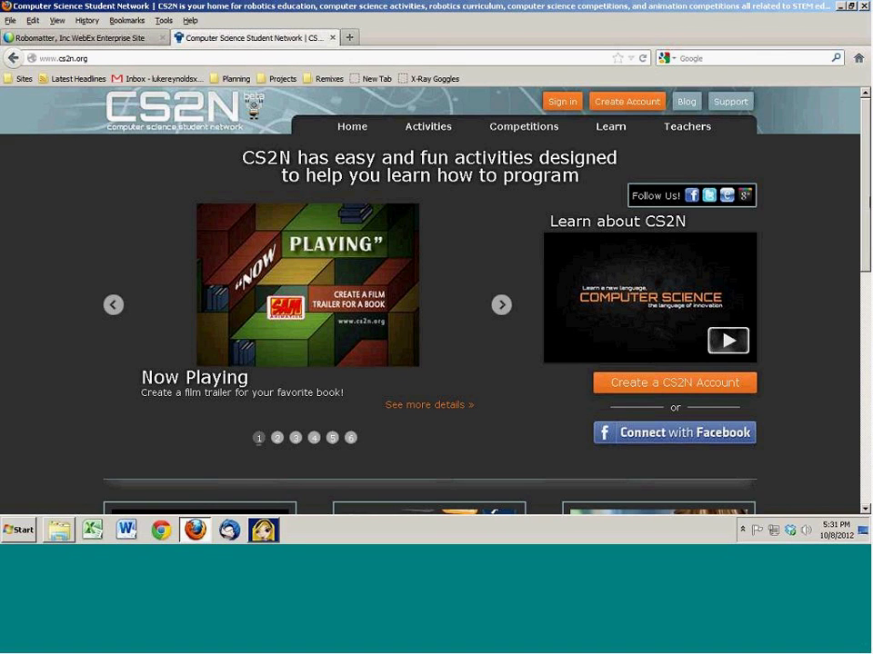
scroll(712, 362, down, 10)
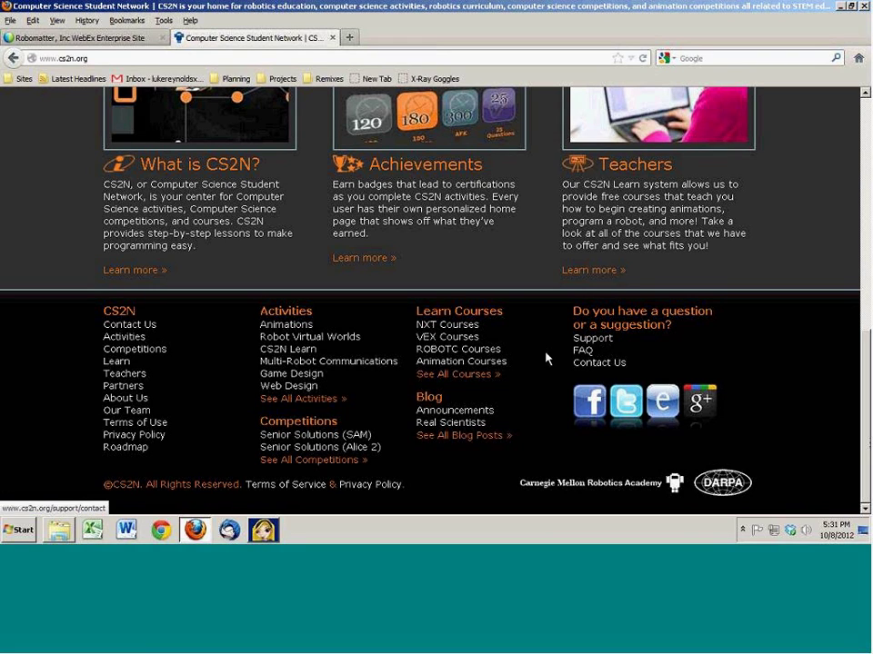
click(611, 367)
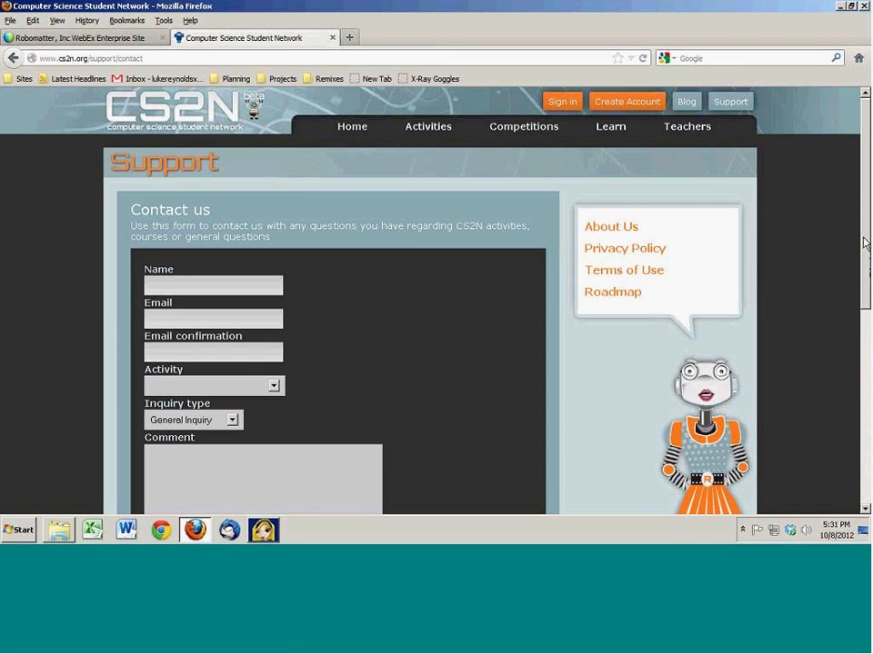
Step: Examine the contact form's name, email confirmation, activity and comment fields
scroll(866, 244, down, 2)
click(166, 189)
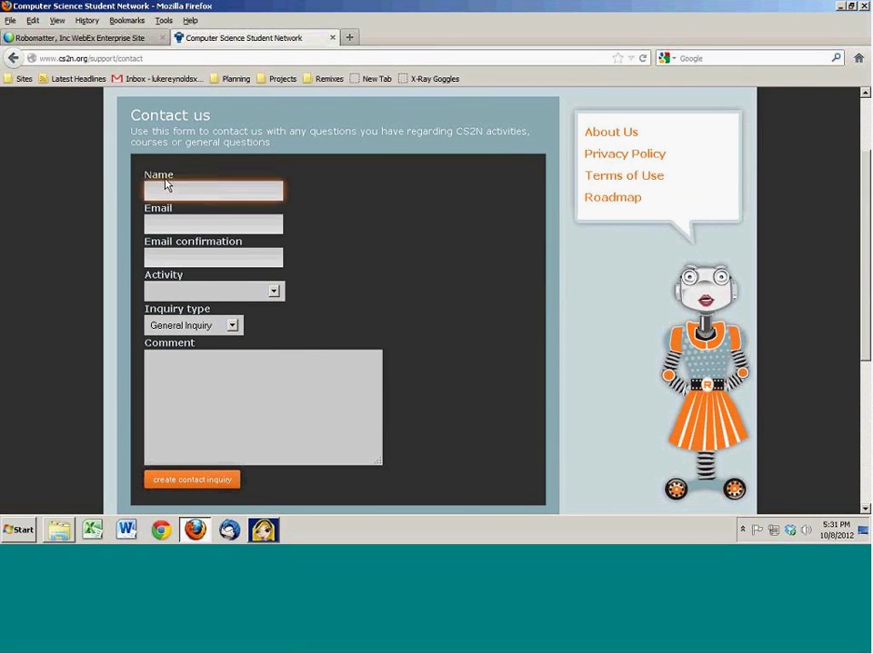
click(175, 259)
click(214, 397)
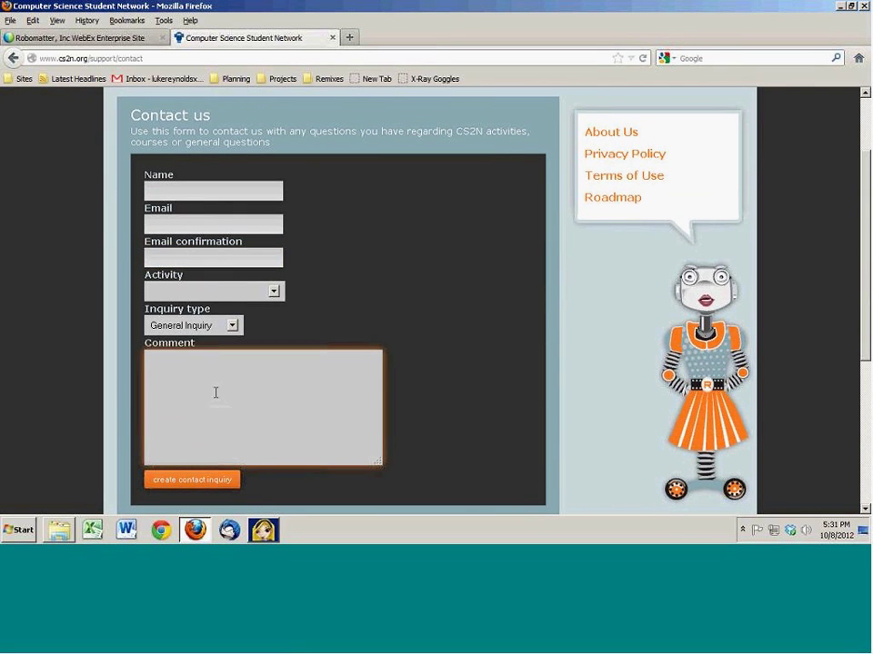
key(shift+Tab)
key(shift+Tab)
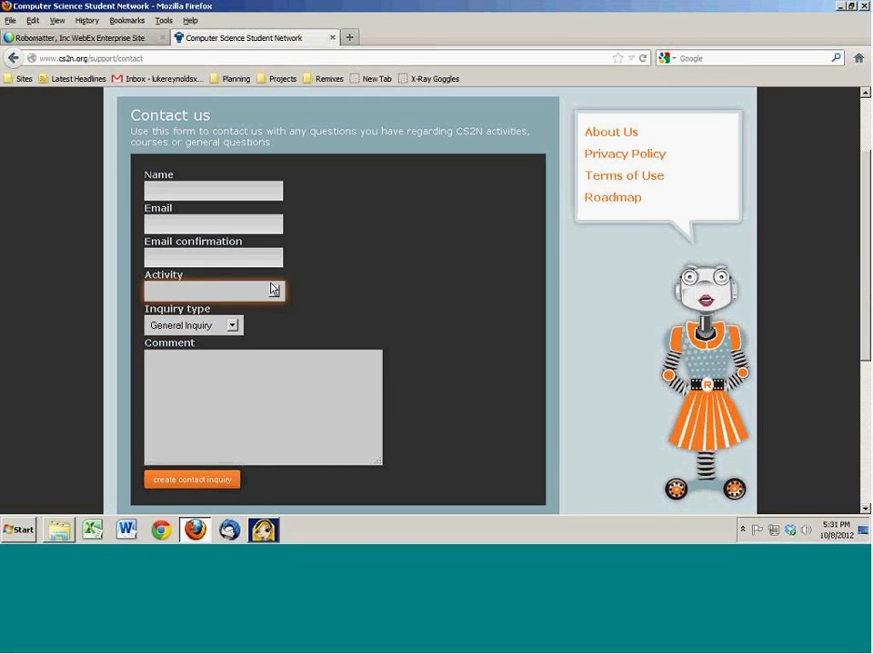
Step: Set the contact inquiry's activity to Storytelling and Animation and place the cursor in the comment field
click(242, 297)
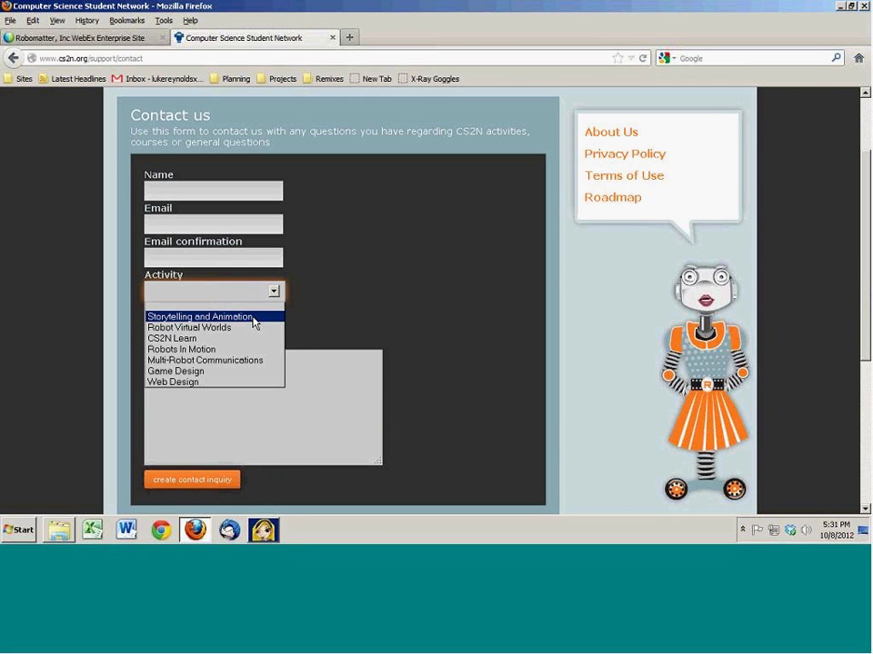
click(253, 317)
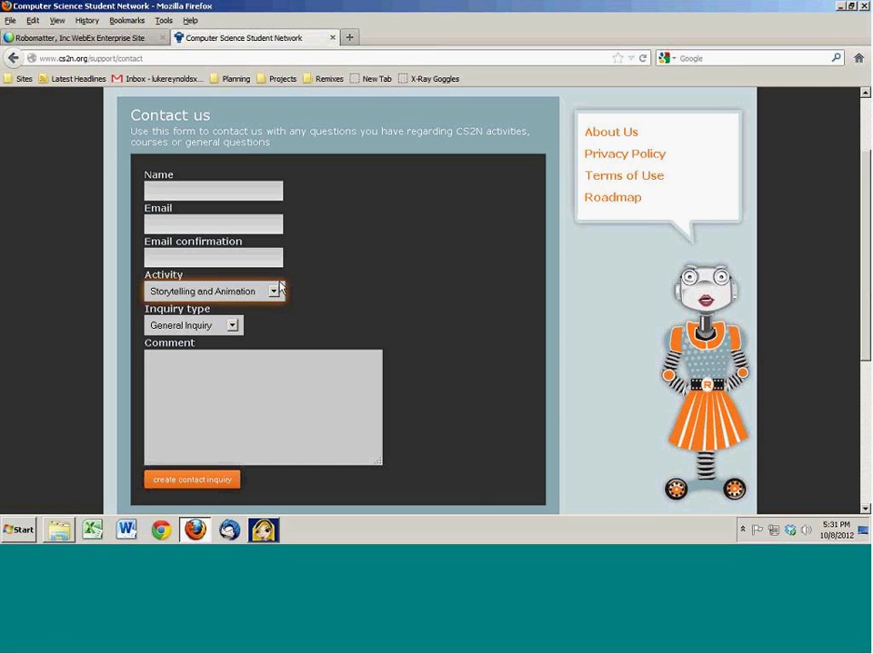
click(278, 300)
click(261, 397)
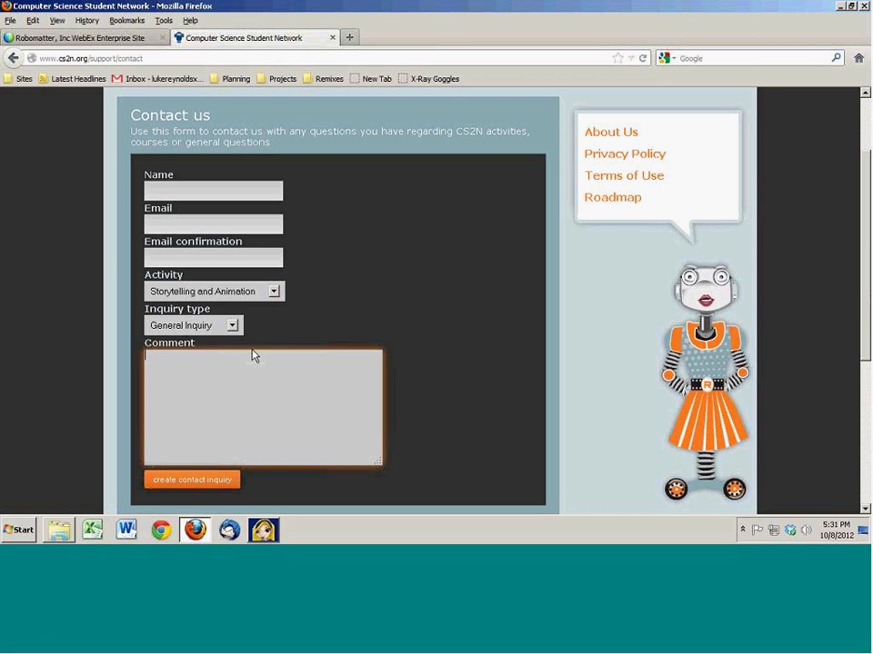
Step: Go to the CS2N home page and look through its featured activities and account options
scroll(43, 263, up, 2)
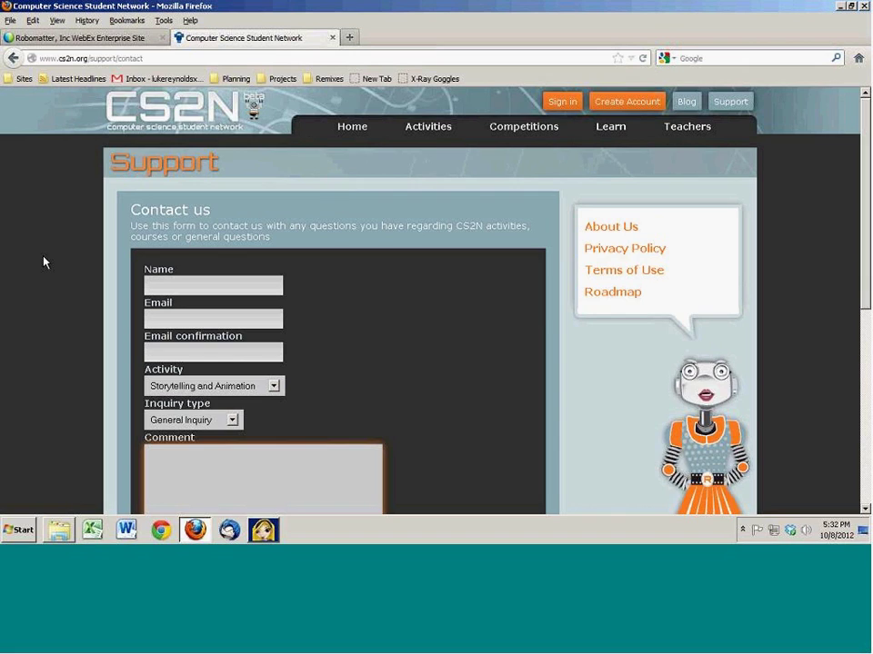
scroll(42, 262, down, 3)
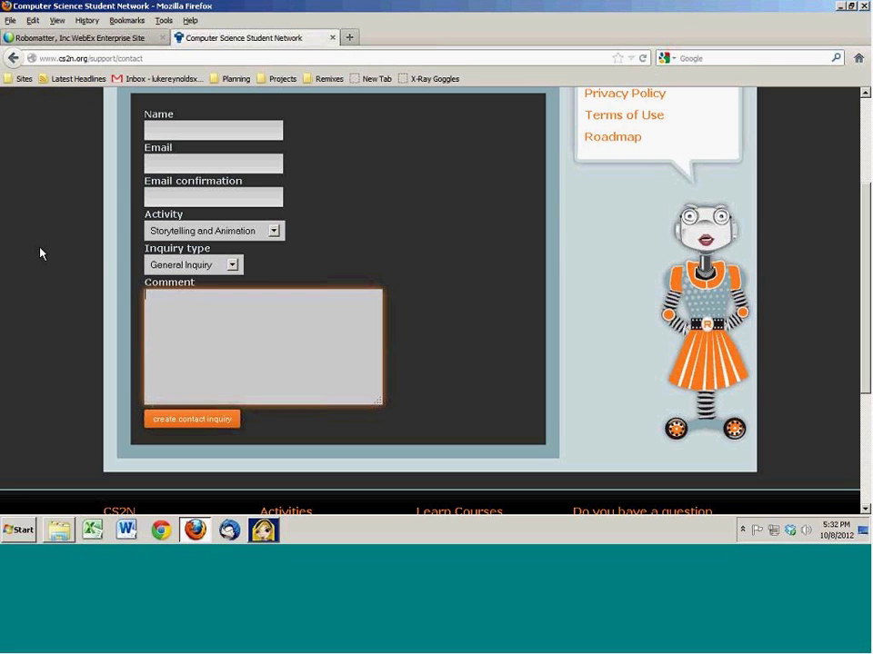
scroll(223, 280, up, 3)
scroll(191, 140, up, 1)
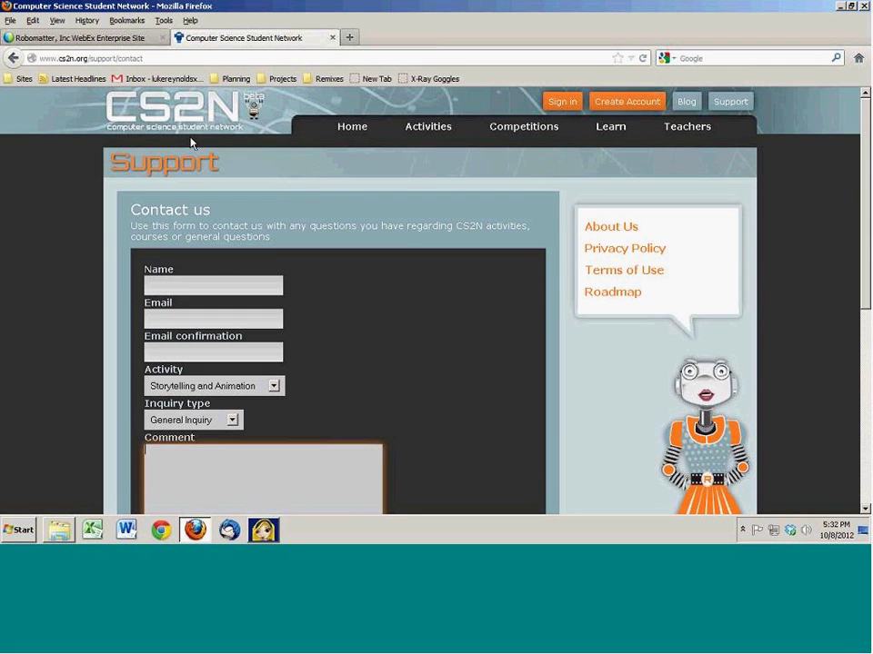
click(152, 90)
scroll(622, 429, down, 10)
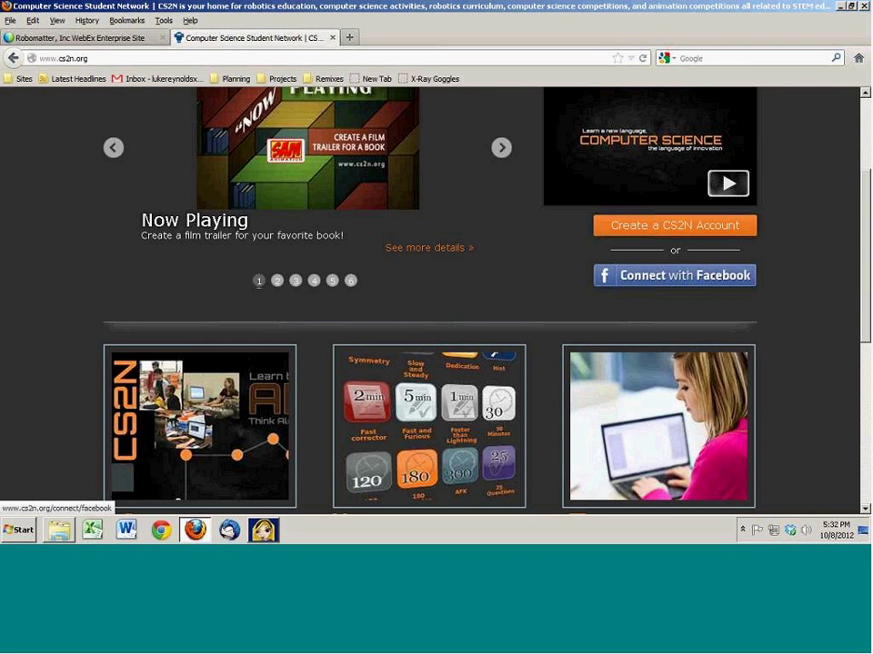